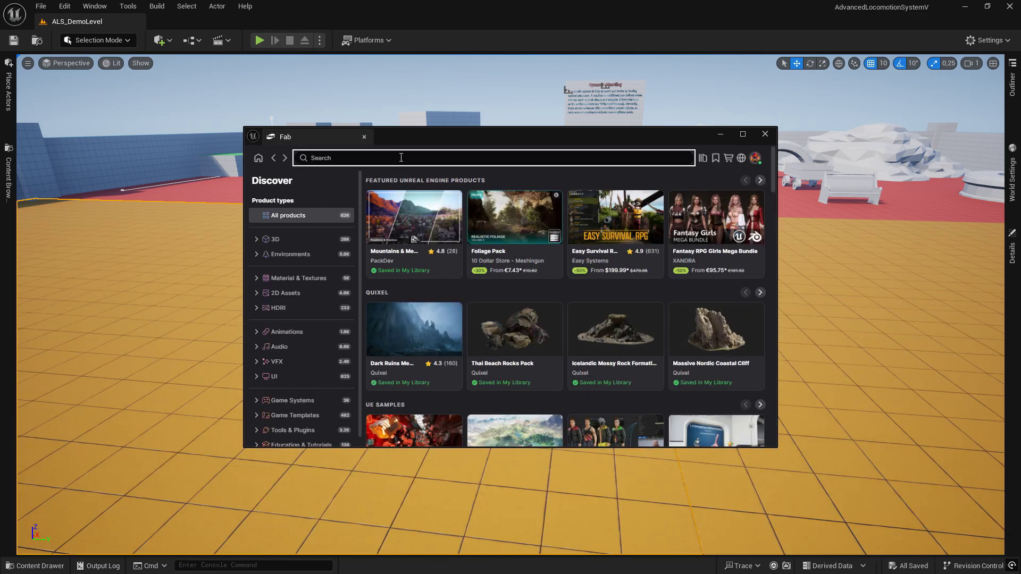
- Search Fab for "Nato soldier" and add the Modular NATO Soldier Configurator to the project
text(N)
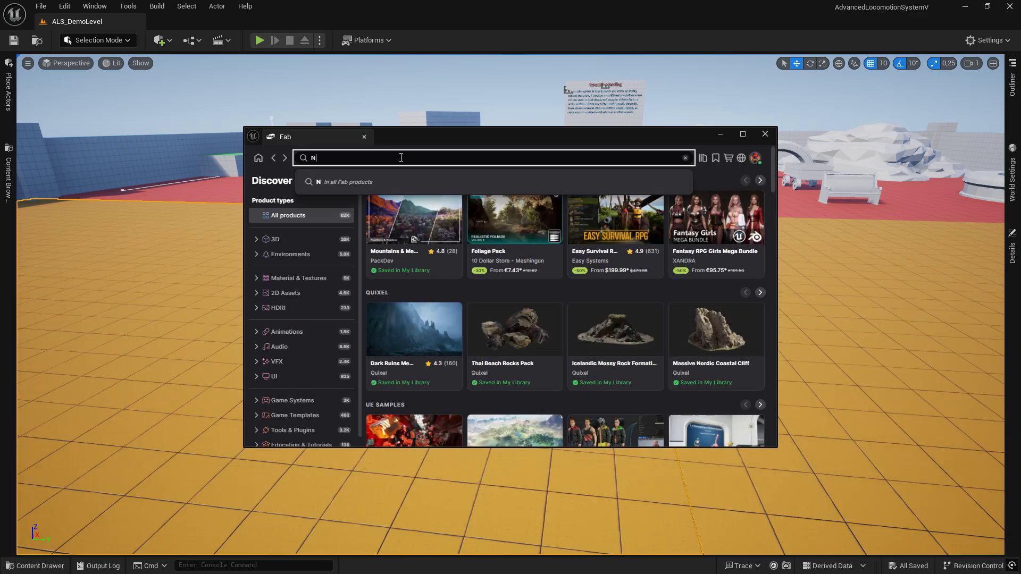
text(ato soldier)
key(Return)
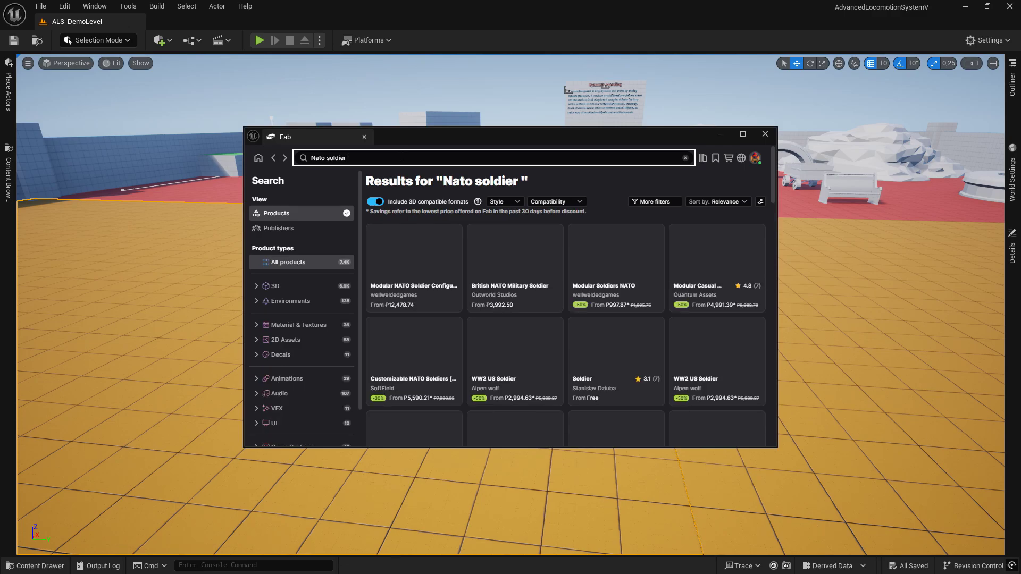
click(414, 269)
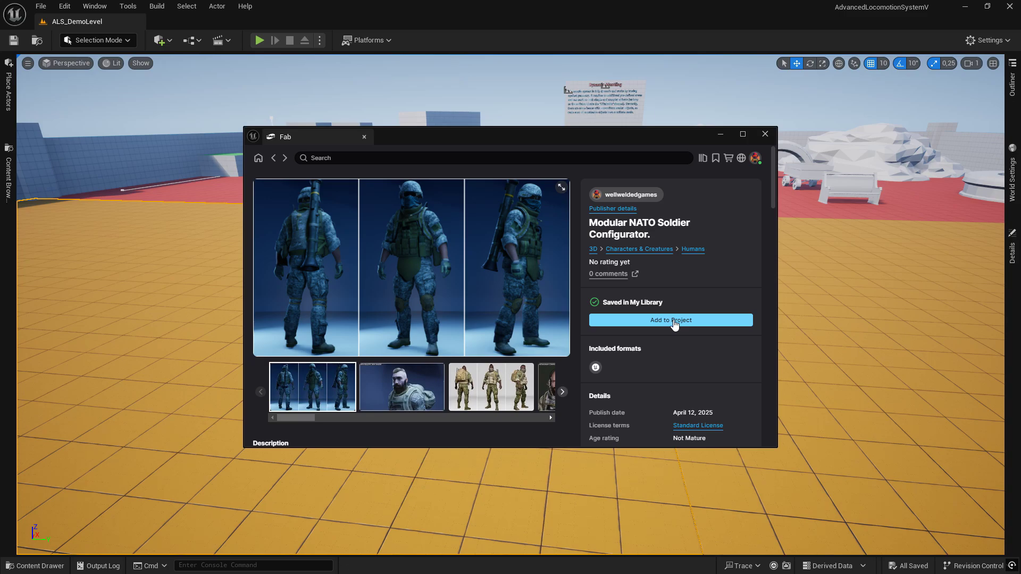
click(673, 320)
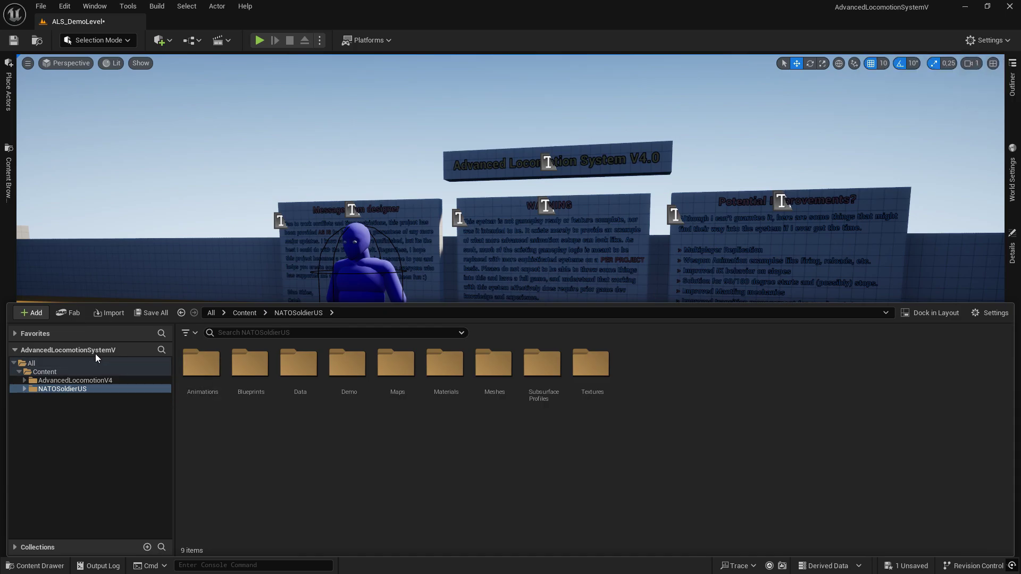
- Add the Third Person Blueprint feature pack to the project and close the Add Content dialog
click(35, 314)
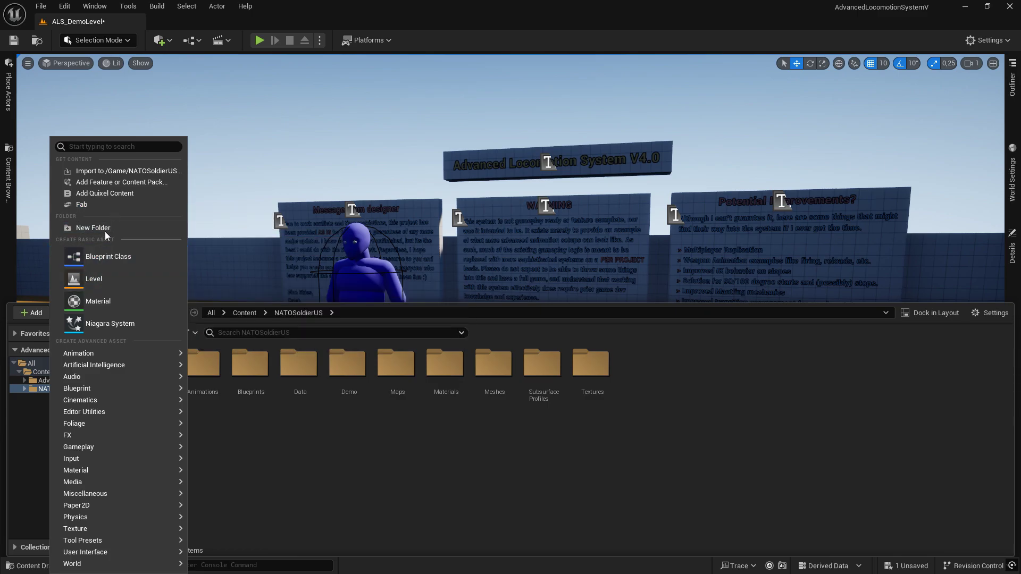
click(112, 182)
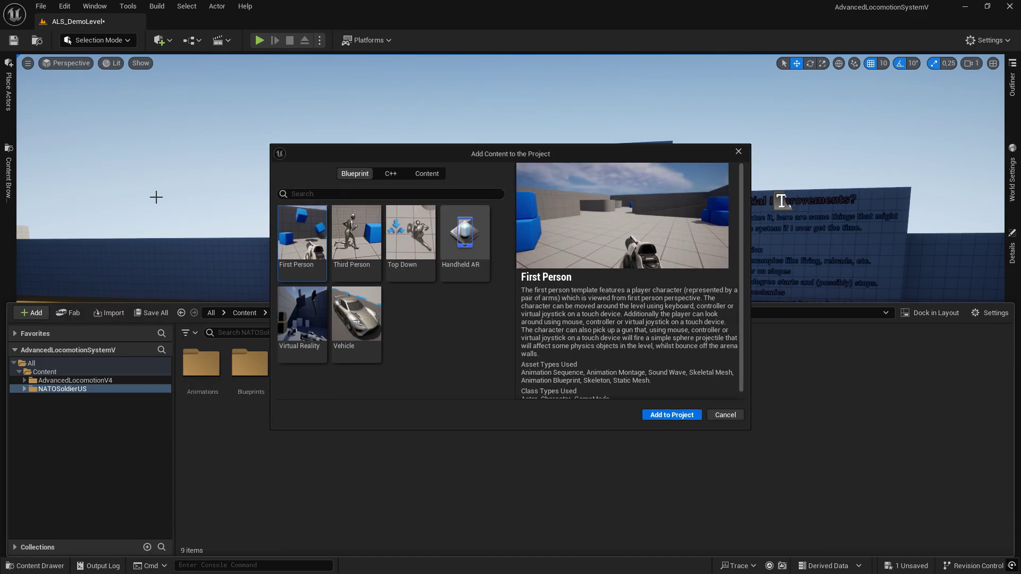
click(357, 234)
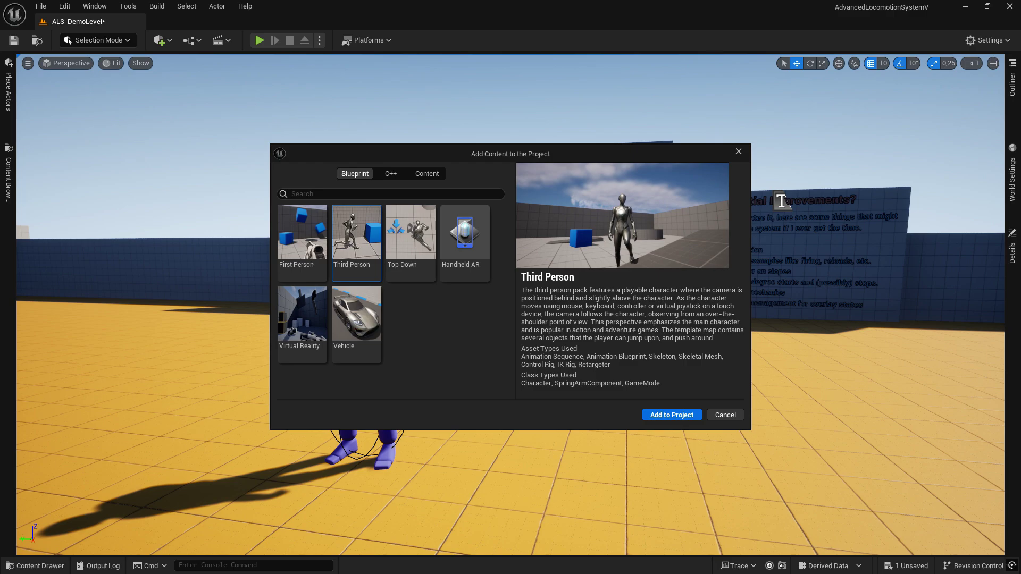
click(302, 450)
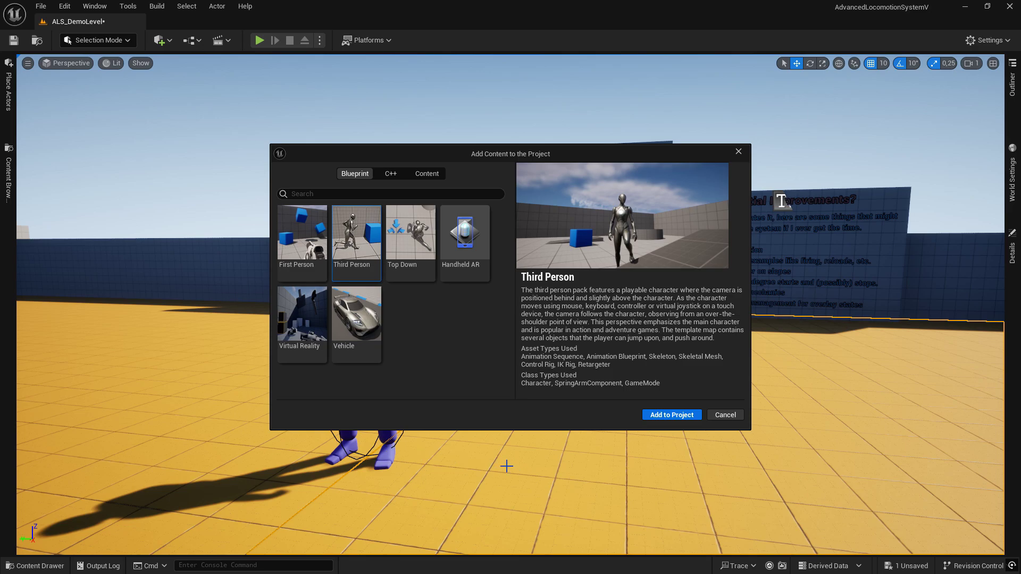
click(35, 566)
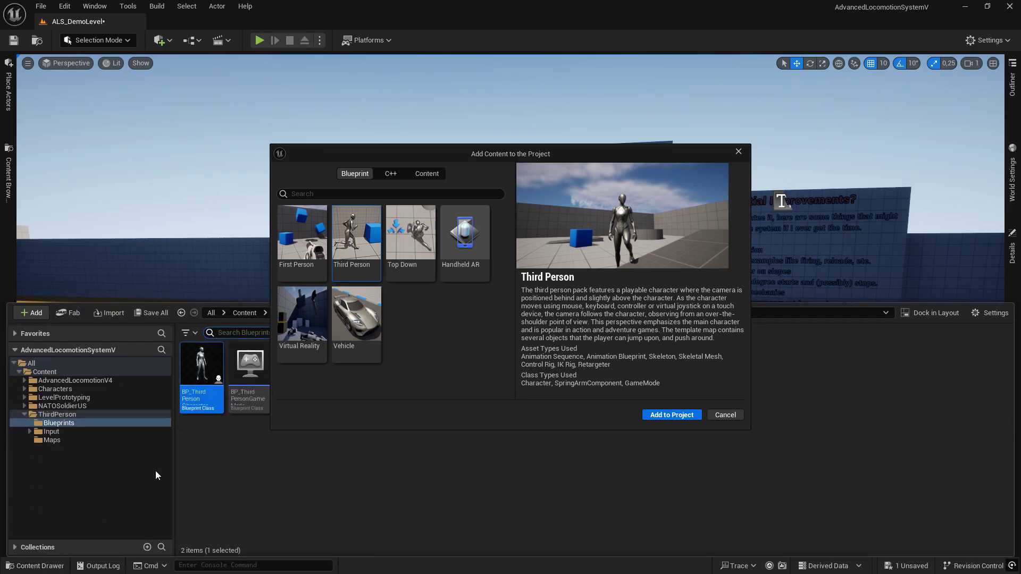
click(738, 152)
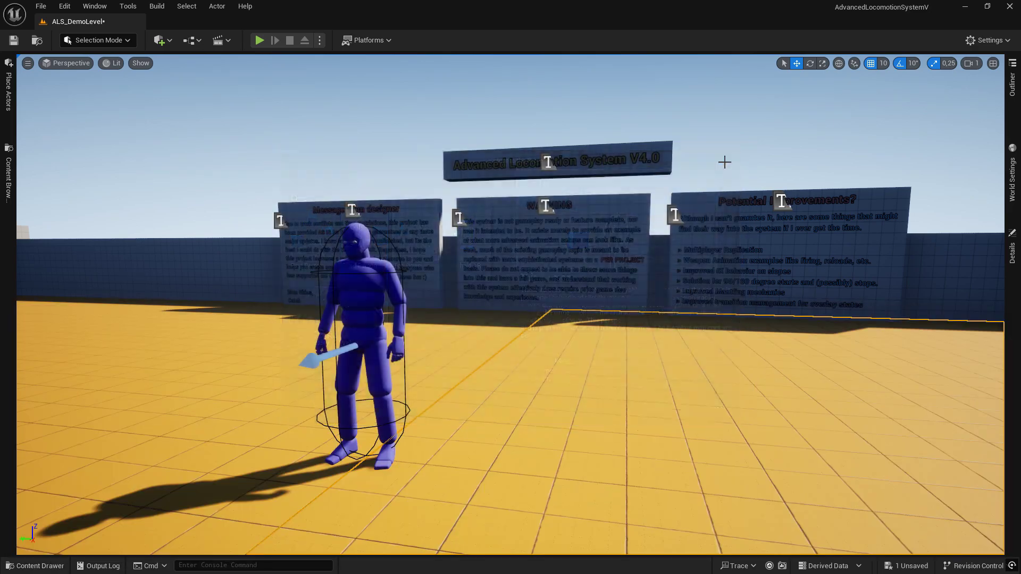
- Create a new folder named Tutorial in the project's Content folder
click(35, 566)
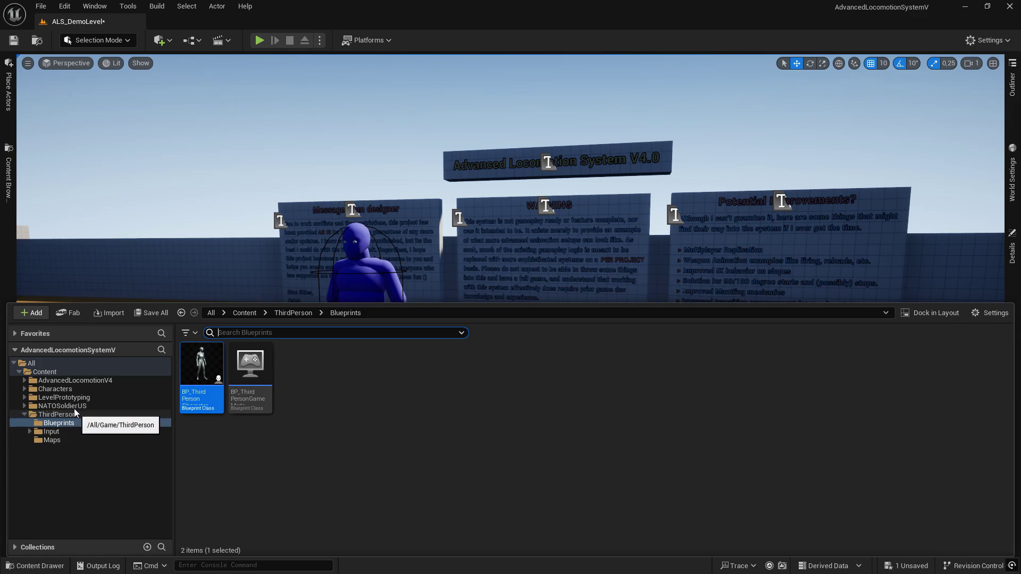
click(80, 372)
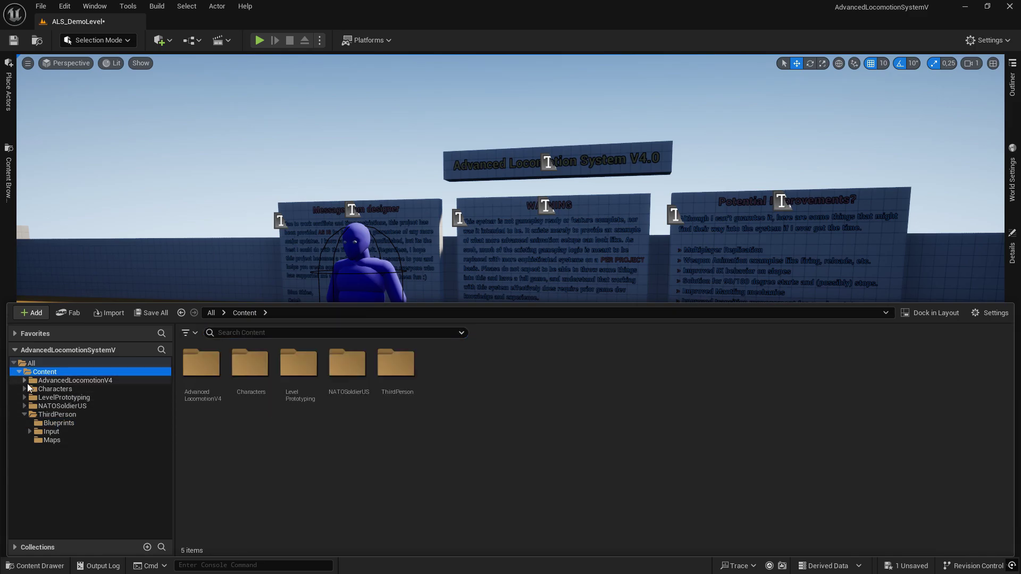
right_click(474, 403)
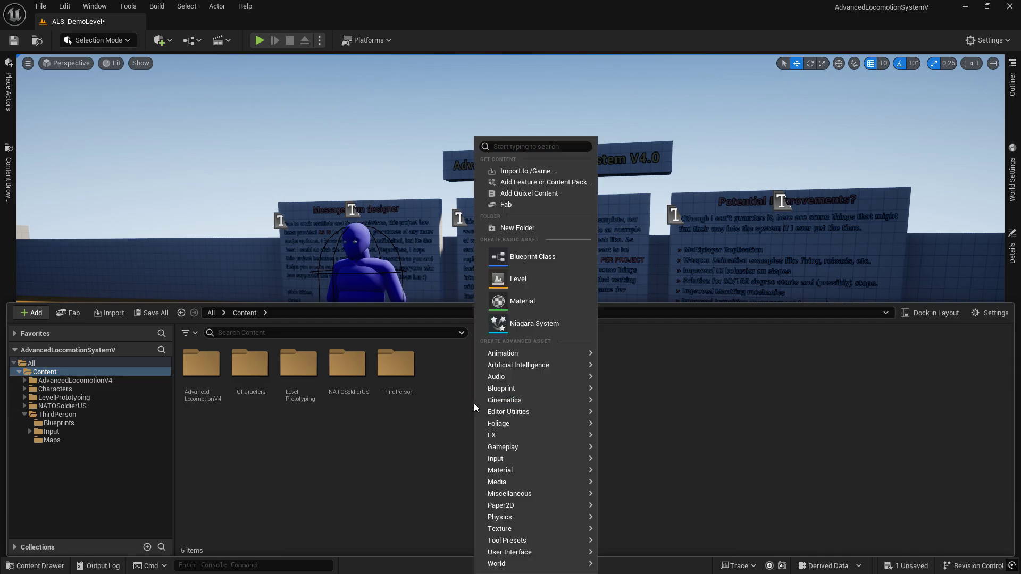
click(515, 228)
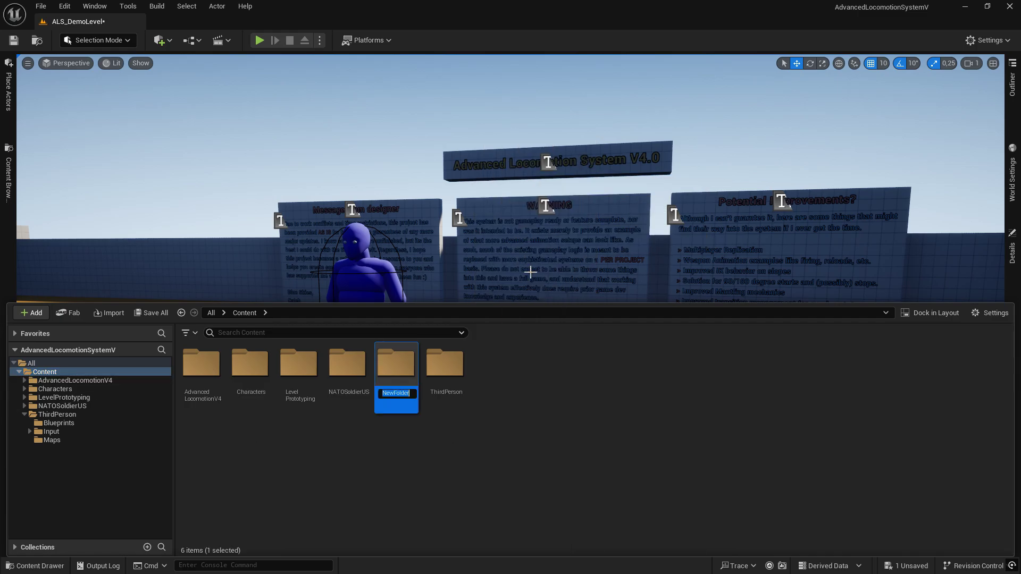
text(Tutorial)
key(Return)
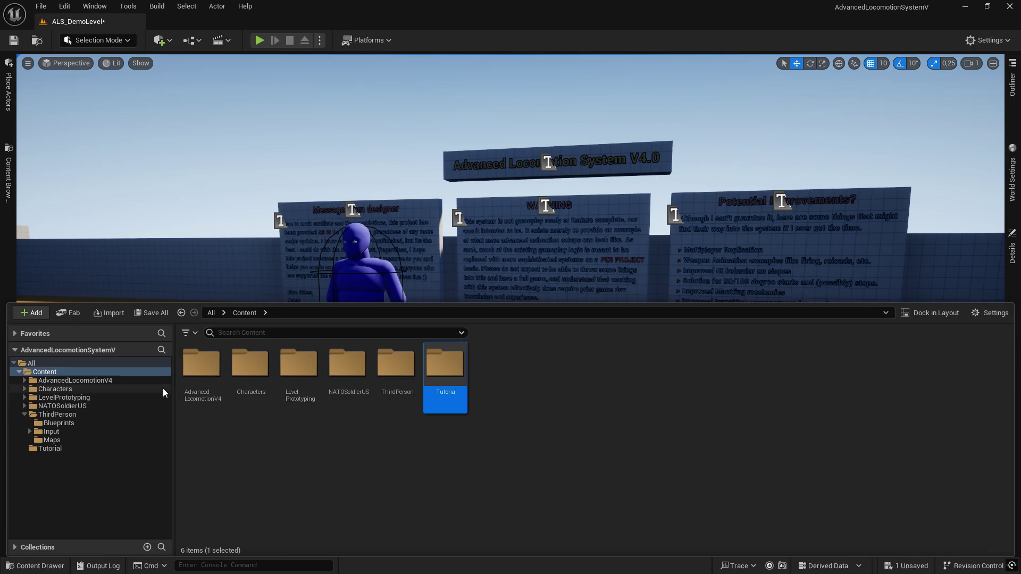
- Filter the Content folder's assets to the IK Rig and IK Retargeter animation types
click(189, 334)
mouse_move(262, 151)
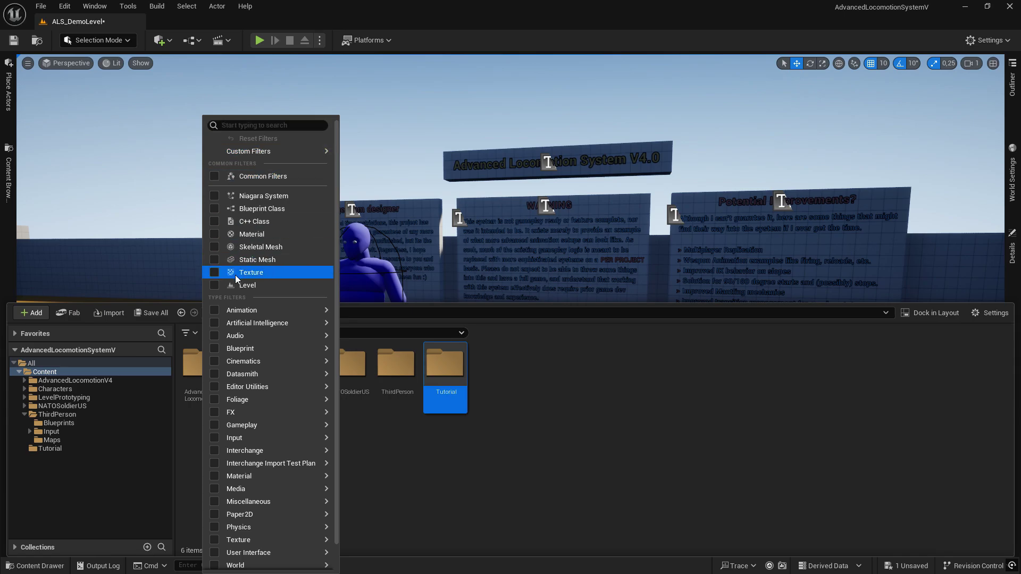
mouse_move(236, 311)
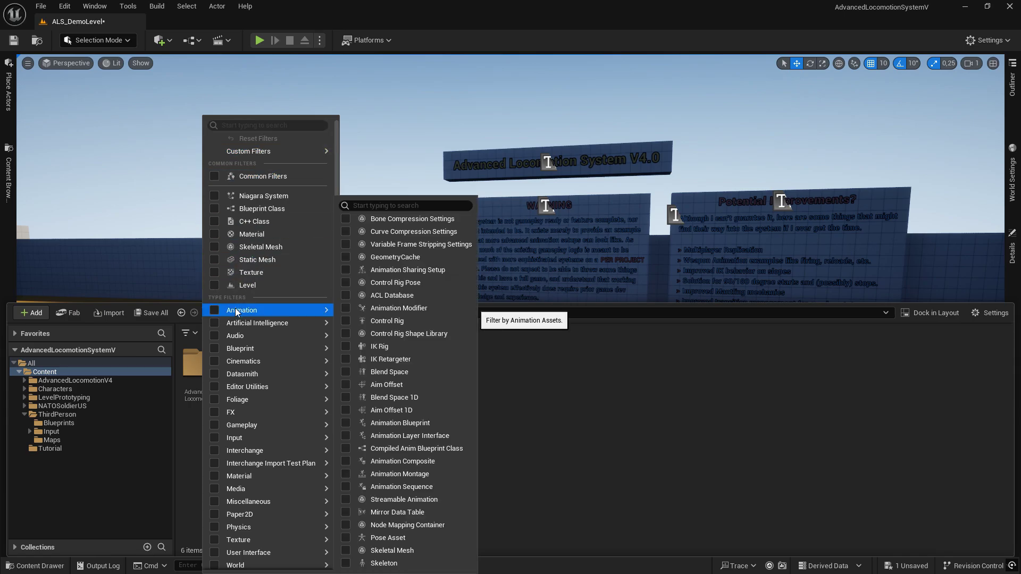
click(353, 346)
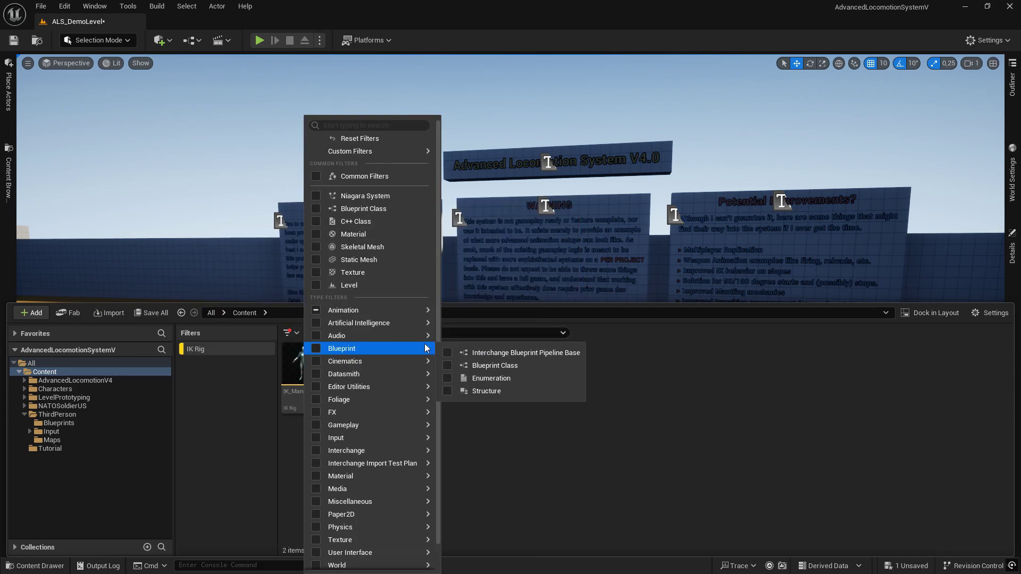
mouse_move(409, 322)
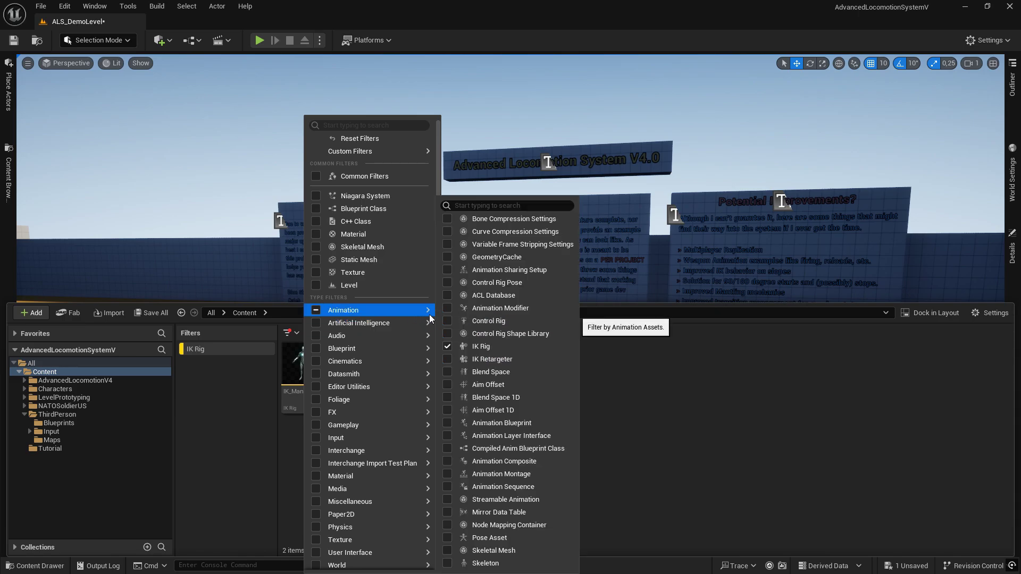
click(448, 359)
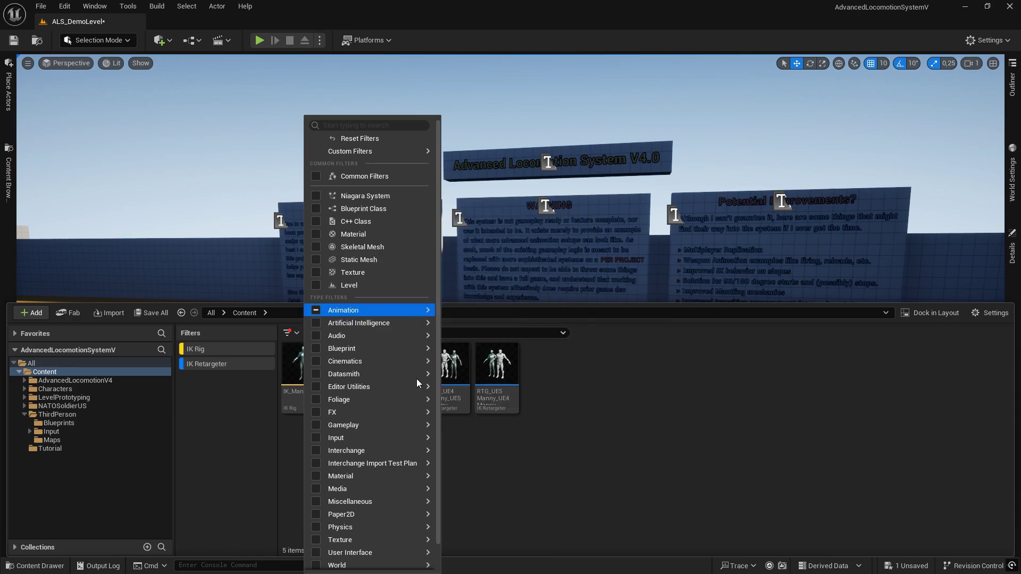
click(613, 412)
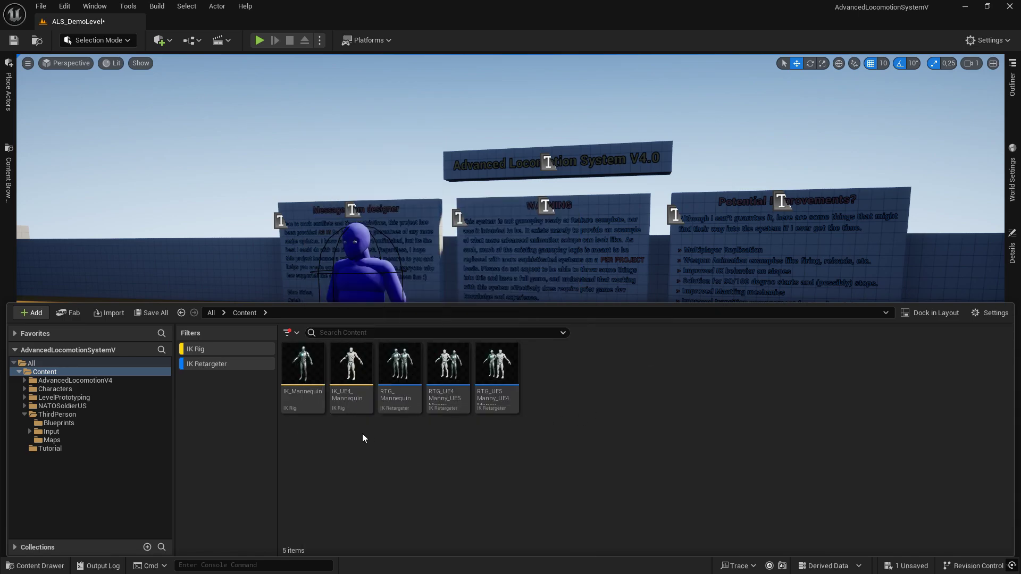
- Move IK_Mannequin, IK_UE4_Mannequin and RTG_UE4Manny_UE5Manny into the Tutorial folder
click(303, 367)
ctrl+click(340, 366)
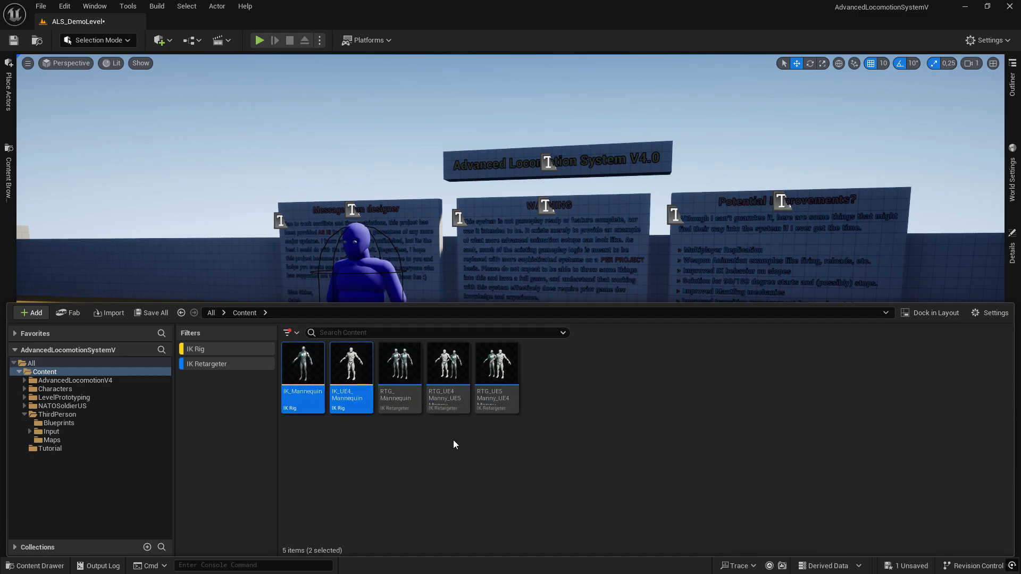
ctrl+click(449, 402)
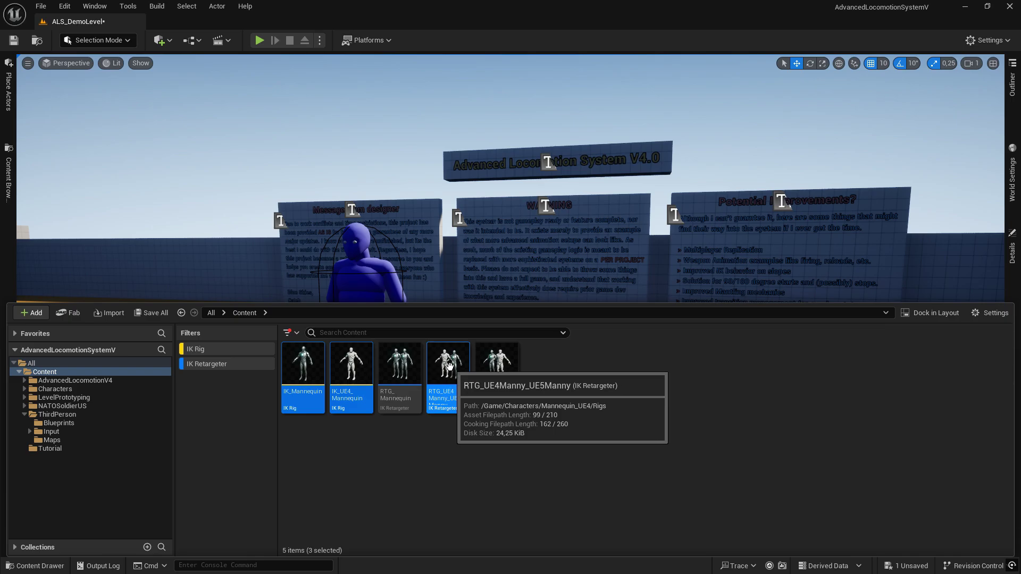
drag(448, 402, 56, 451)
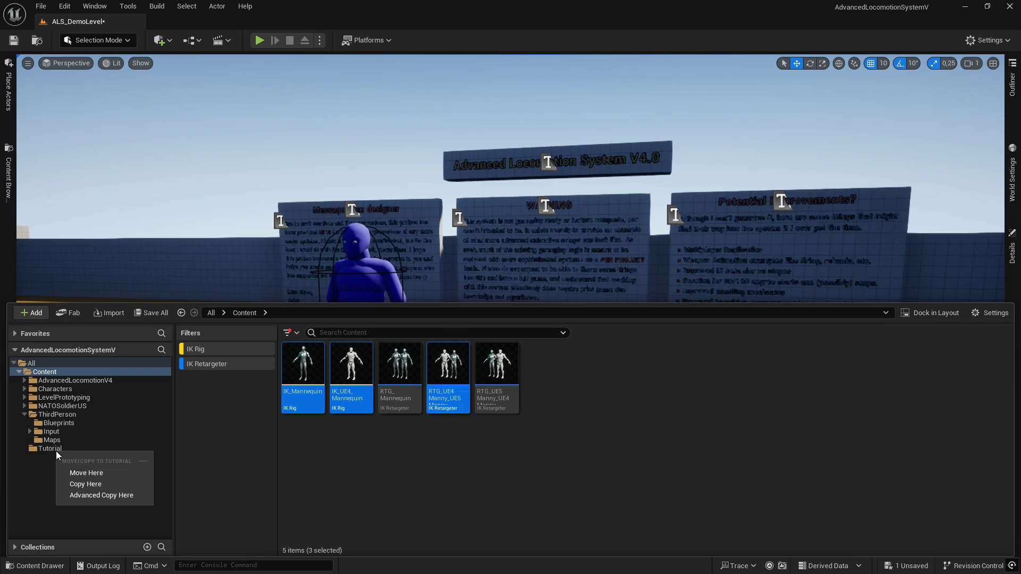
click(89, 471)
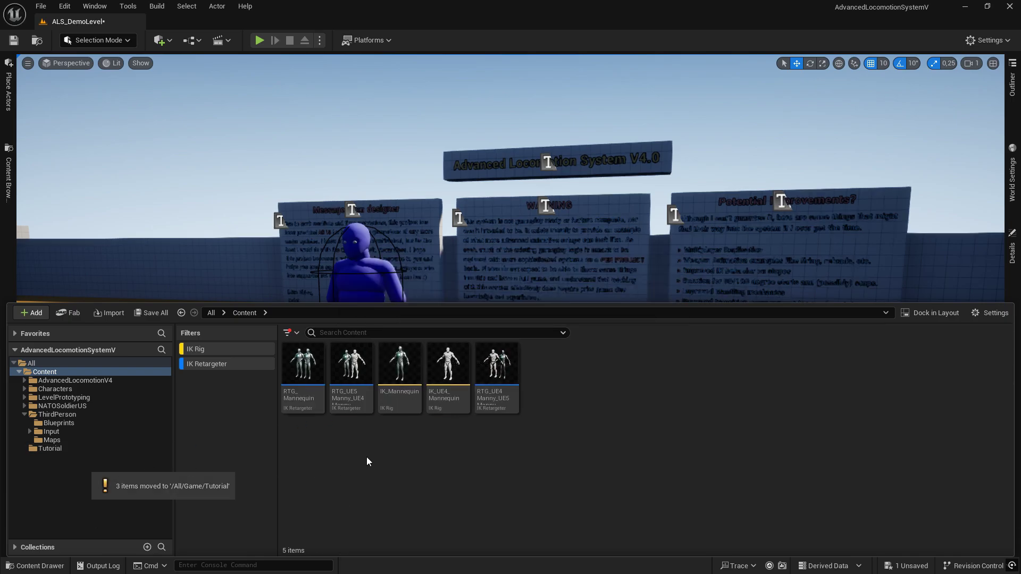
- Clear all asset type filters and open the Tutorial folder to show its contents
click(287, 332)
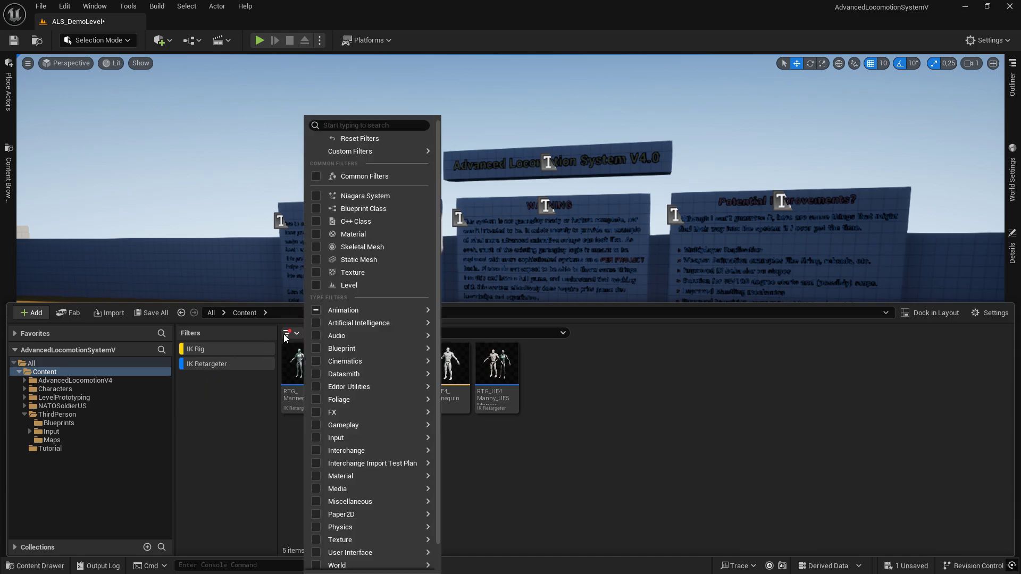
mouse_move(302, 362)
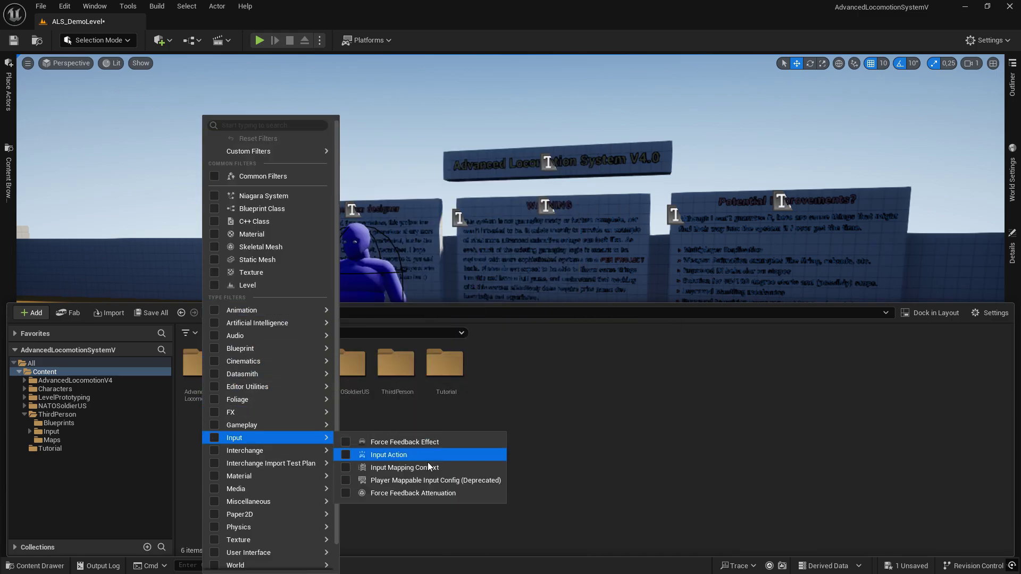
click(428, 460)
click(50, 449)
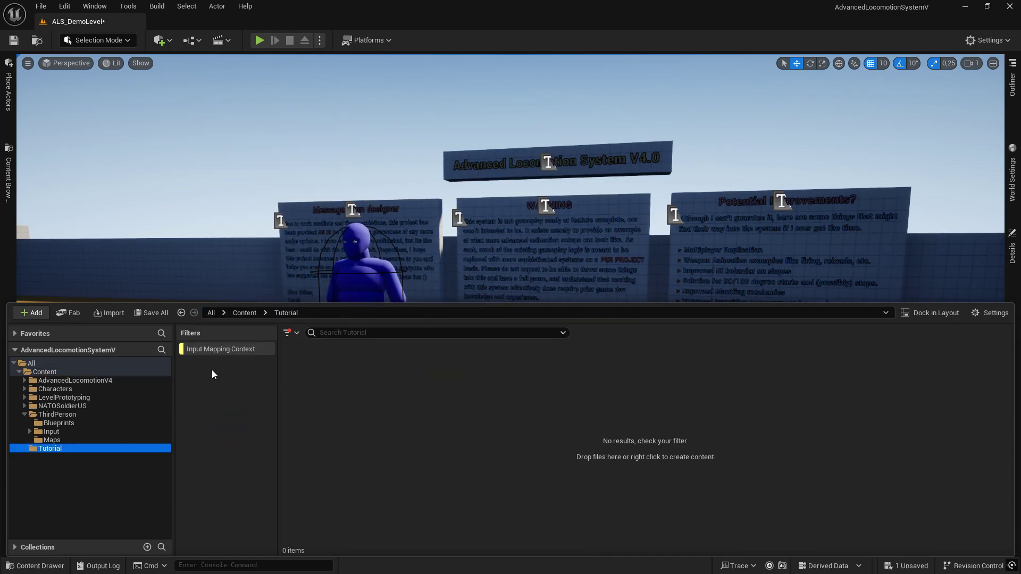
click(289, 334)
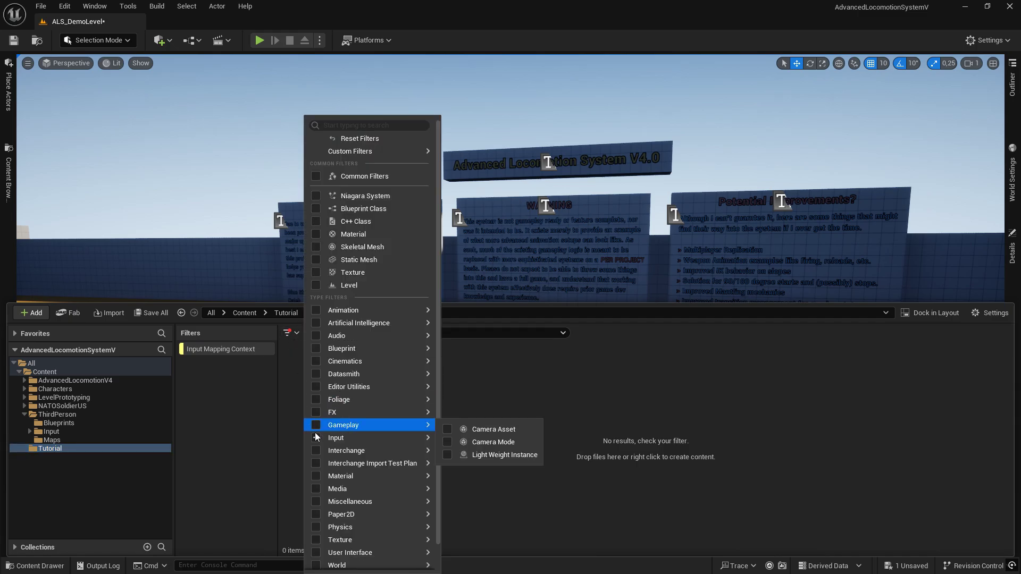
click(318, 439)
click(418, 374)
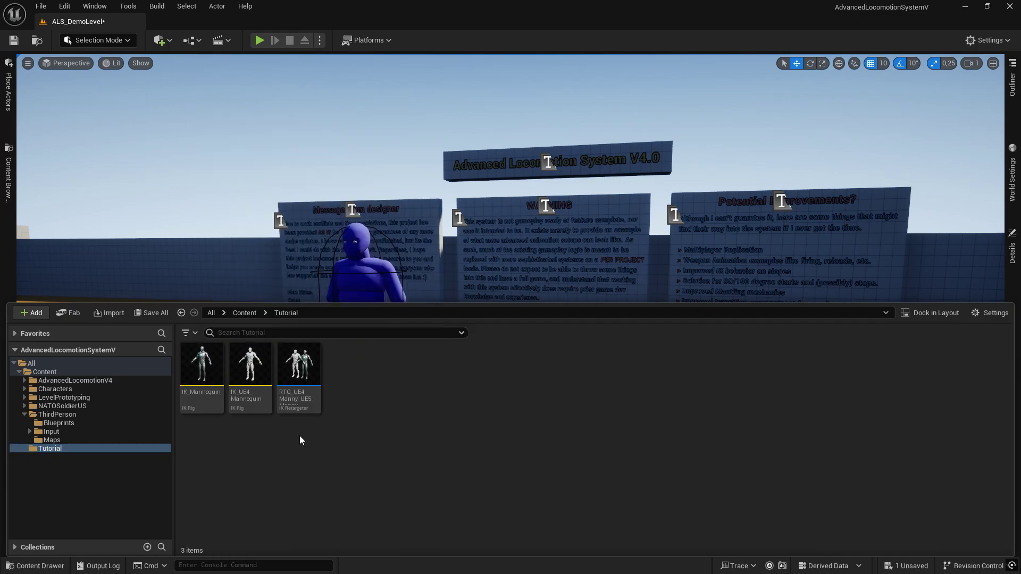
- Open the IK_Mannequin rig, set its preview skeletal mesh to Sk_SoldierComb and save the asset
double_click(207, 369)
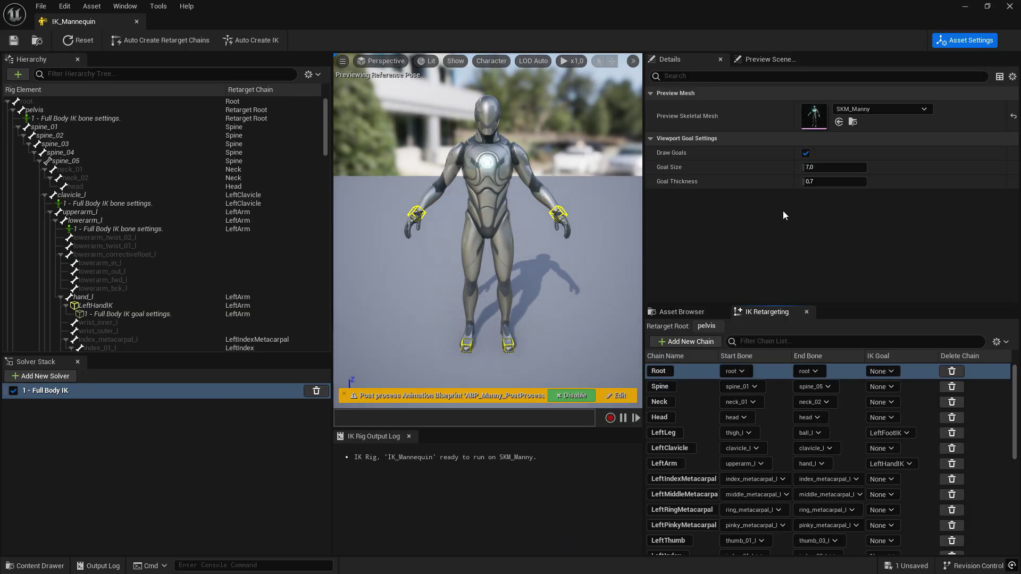
click(898, 111)
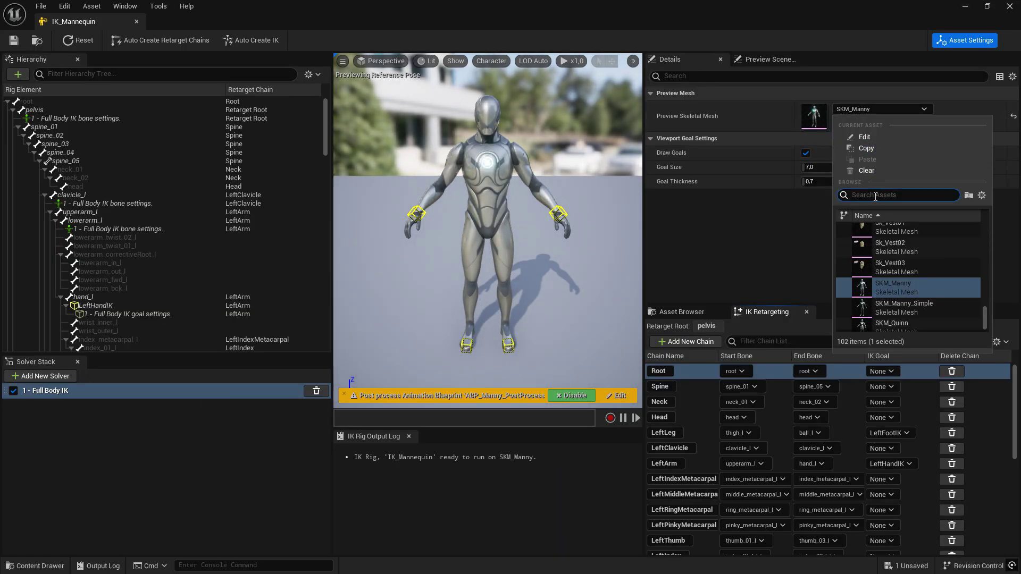
text(com)
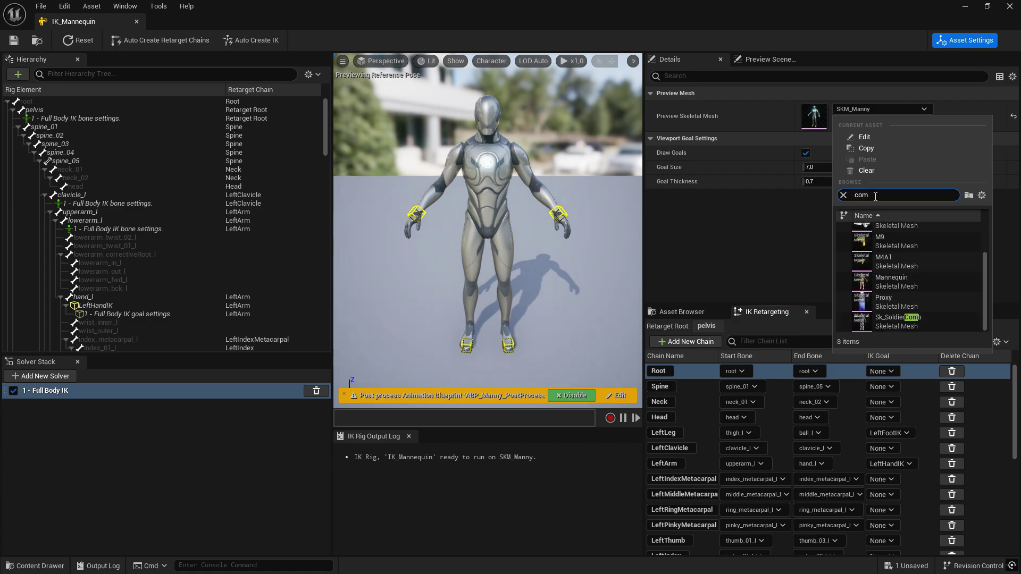
text(b)
click(904, 232)
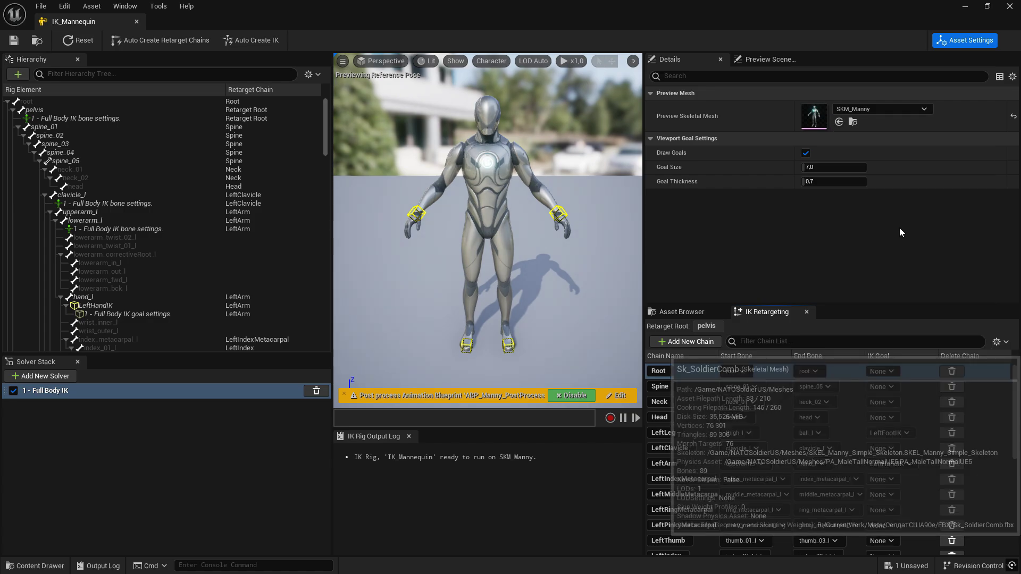
click(14, 40)
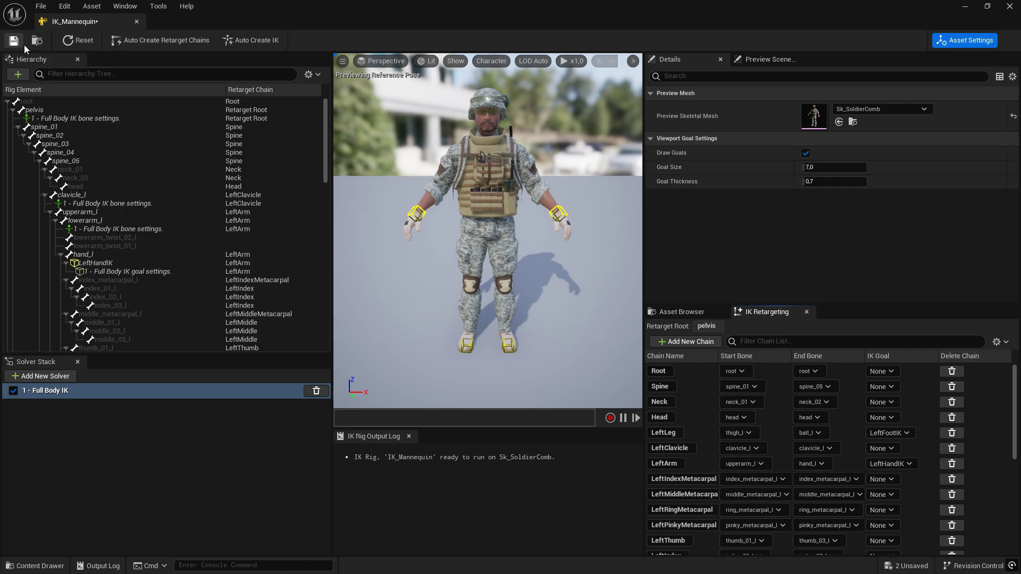
- Close the rig editor and rename the IK_Mannequin rig in the Tutorial folder to IK_Soldier
click(137, 22)
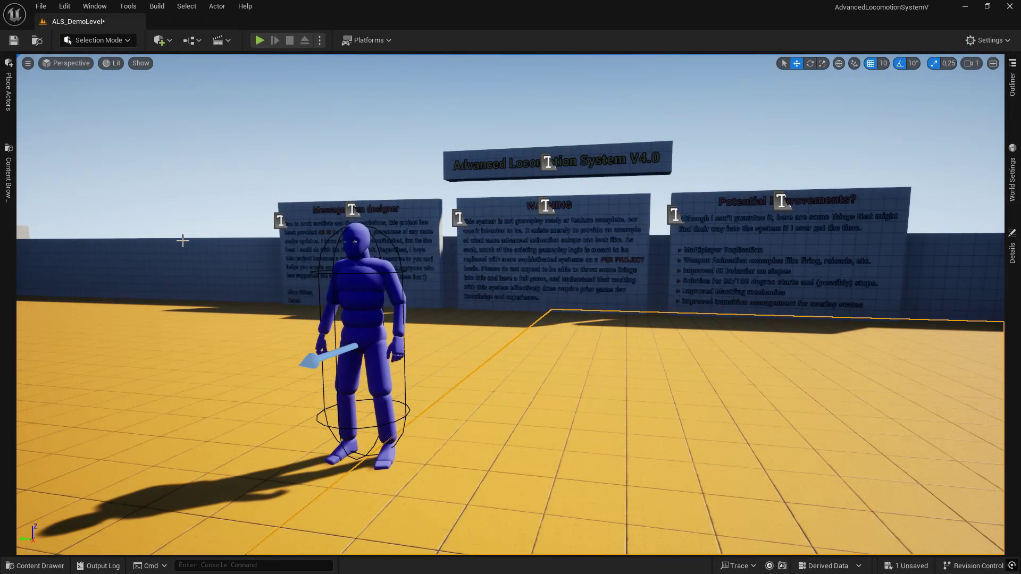
click(57, 567)
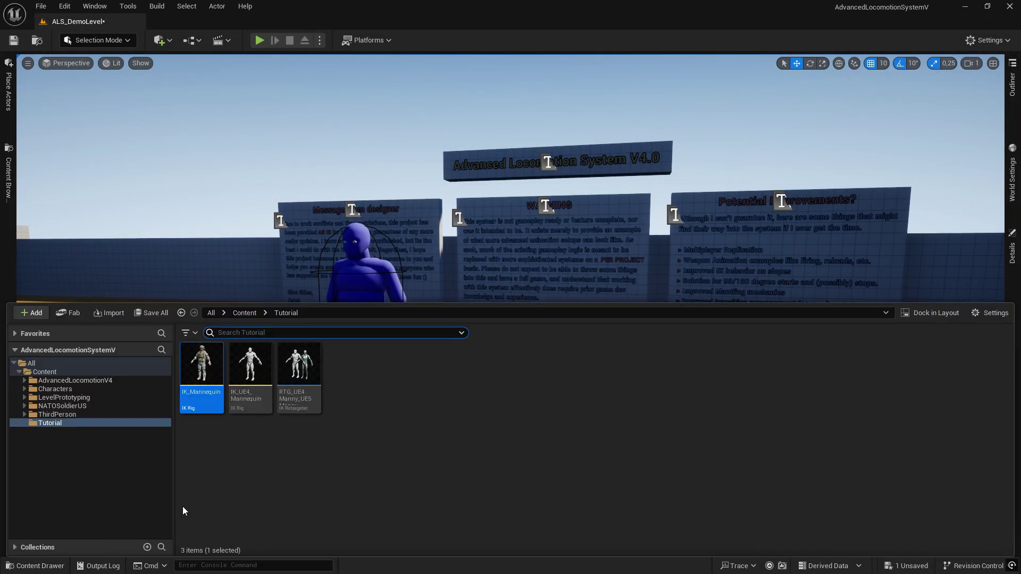
click(195, 393)
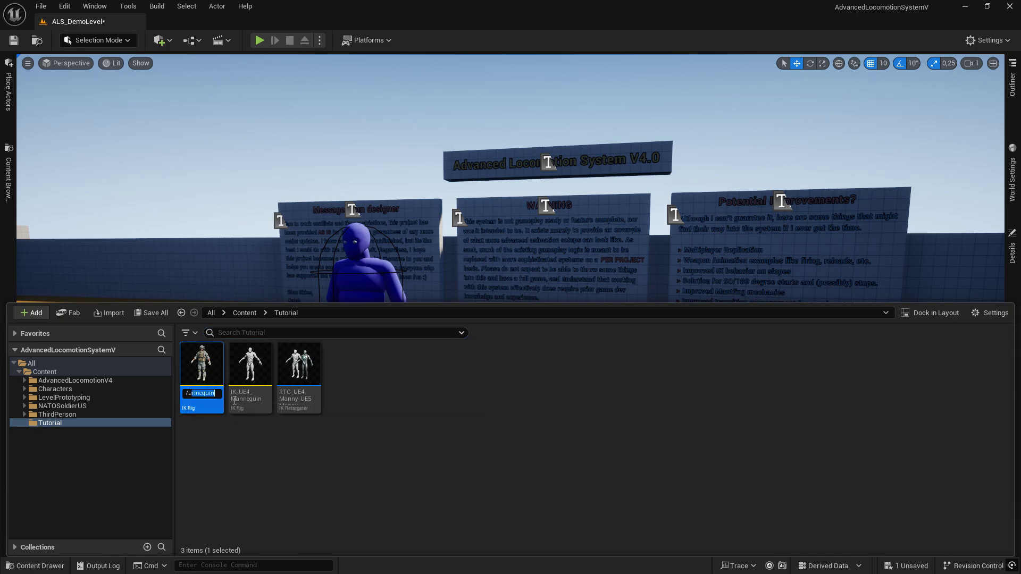
text(IK_So)
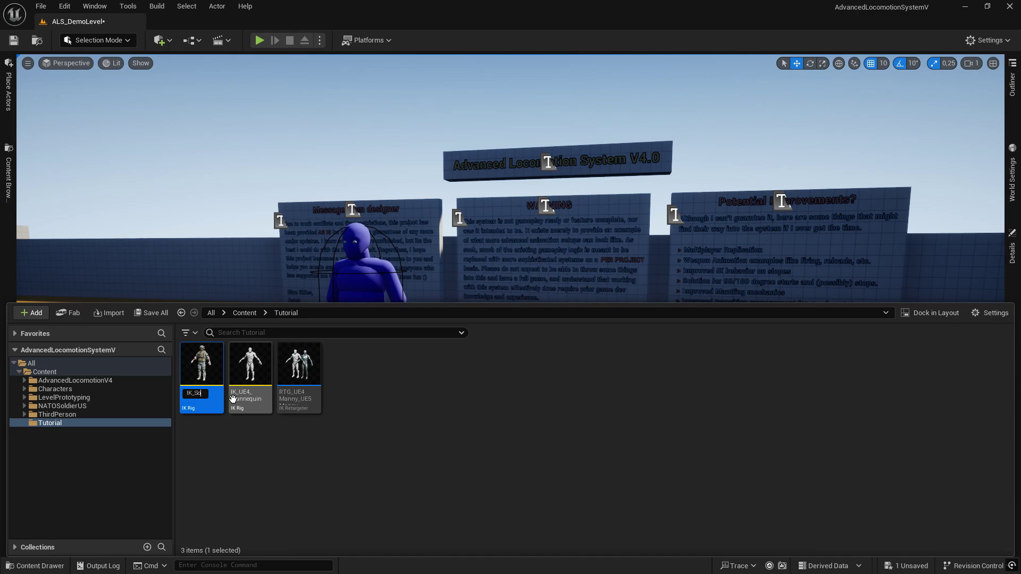
text(ldier)
key(Return)
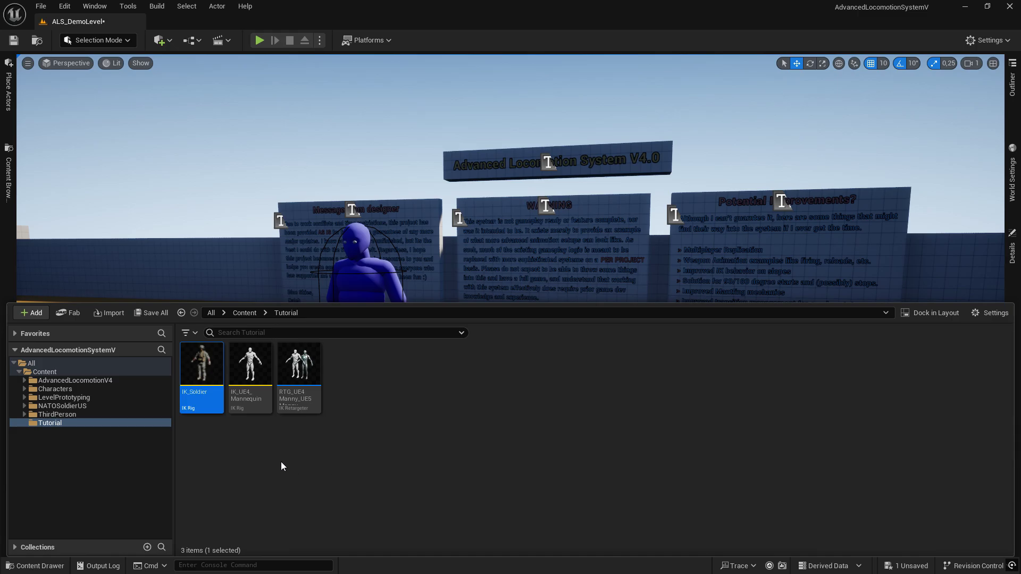
- Rename the IK_UE4_Mannequin rig in the Tutorial folder to IK_AnimMan
click(246, 396)
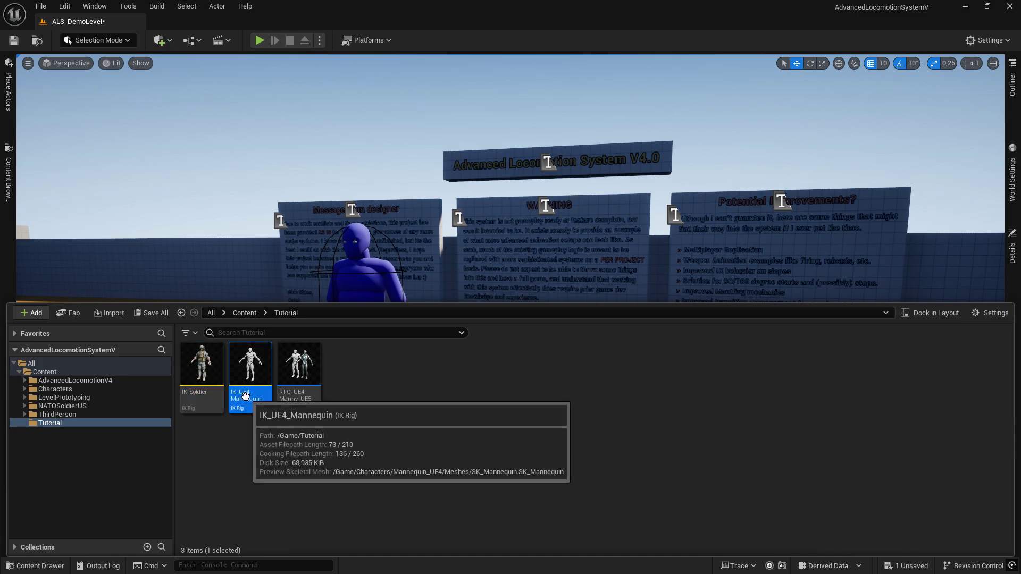
click(246, 397)
drag(244, 396, 267, 395)
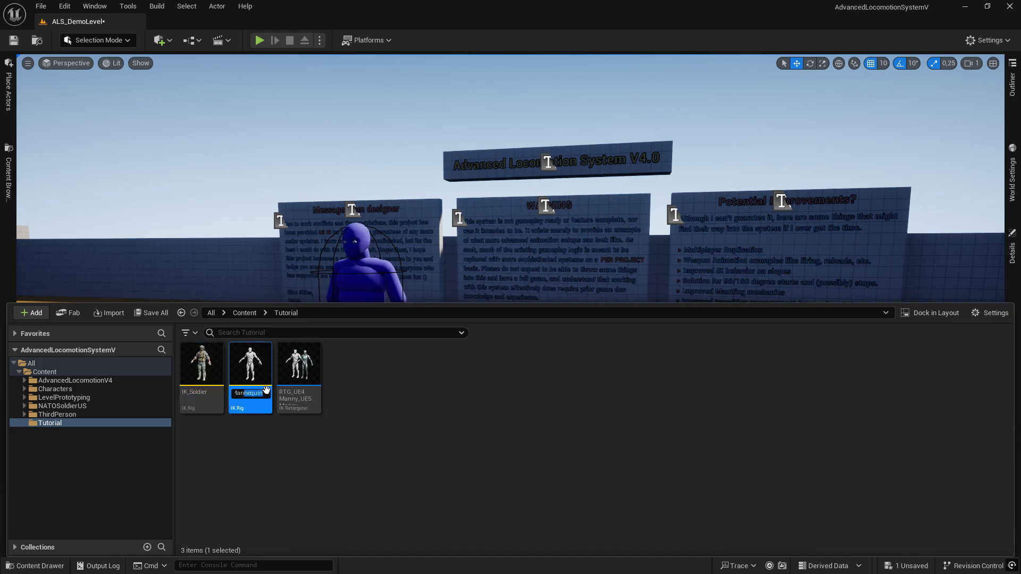
key(BackSpace)
key(BackSpace)
key(BackSpace)
key(BackSpace)
key(BackSpace)
key(BackSpace)
key(BackSpace)
key(BackSpace)
text(AnimMan)
key(Return)
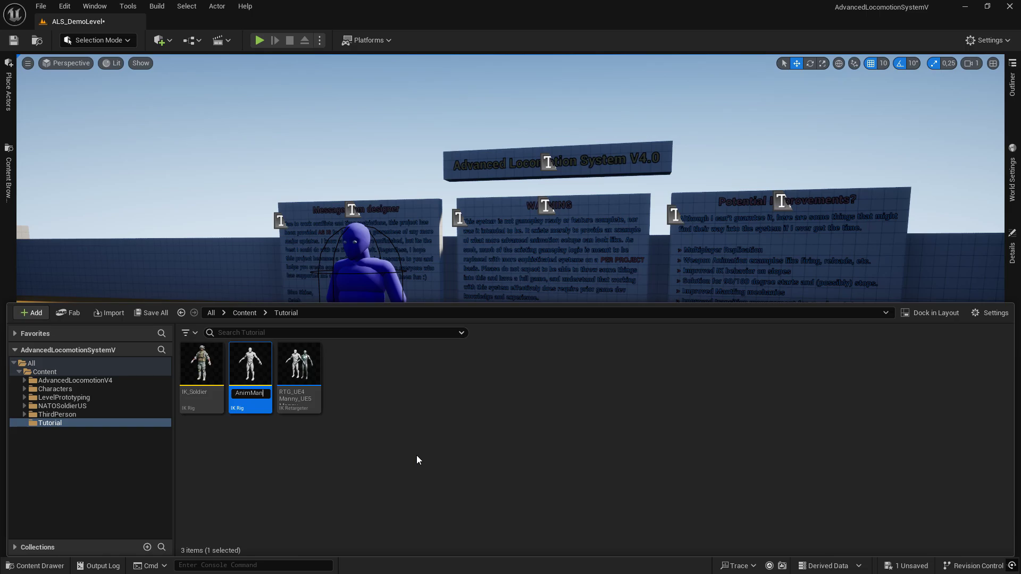
- Open the IK_AnimMan rig, set its preview skeletal mesh to AnimMan, and save and close the asset
double_click(202, 367)
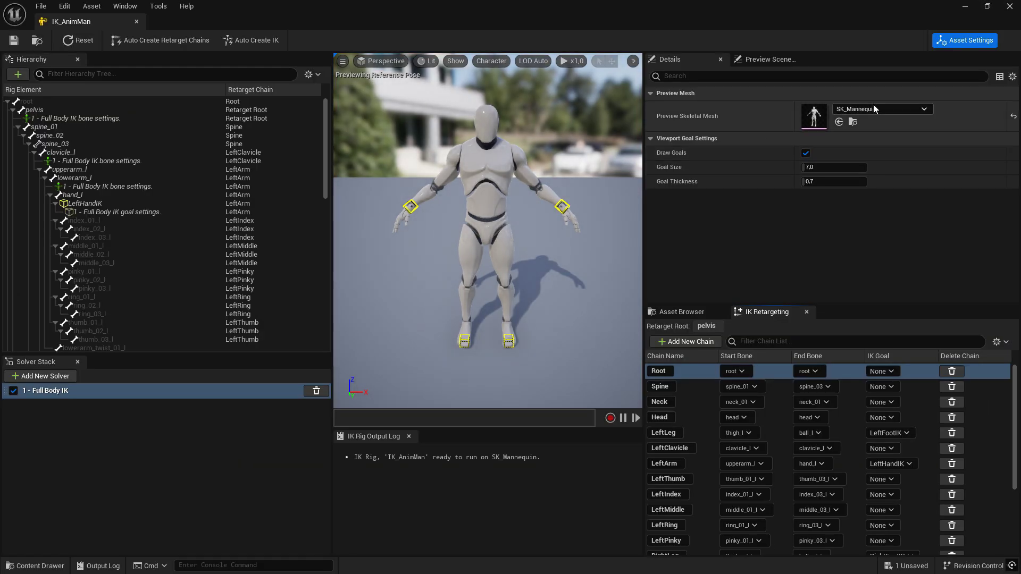
click(880, 109)
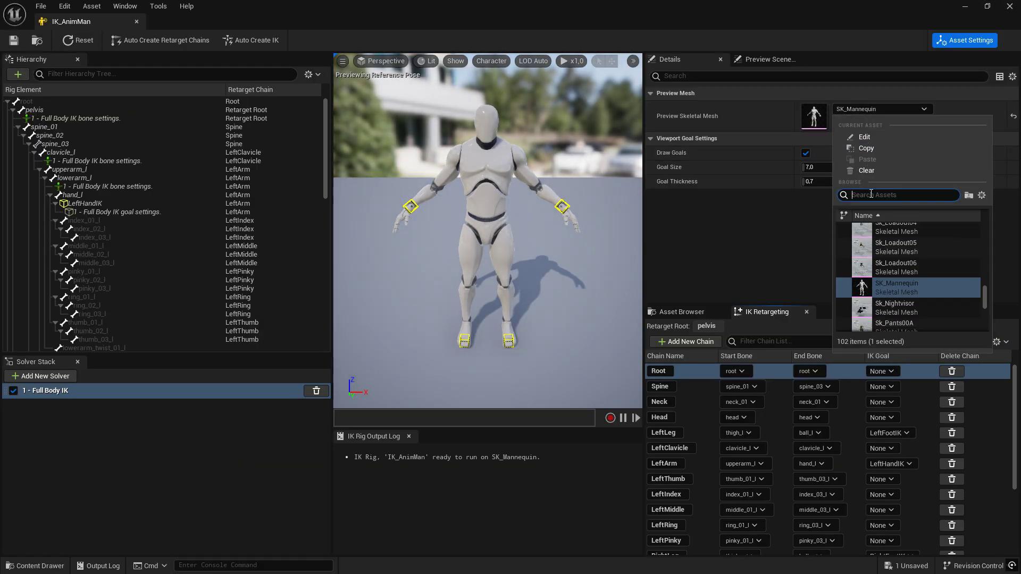
text(anim)
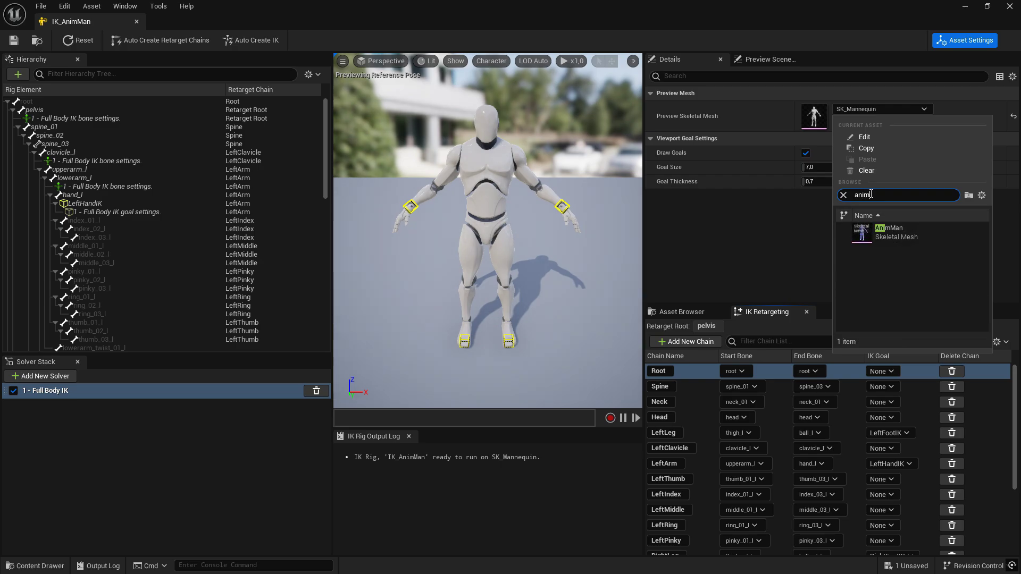
click(893, 233)
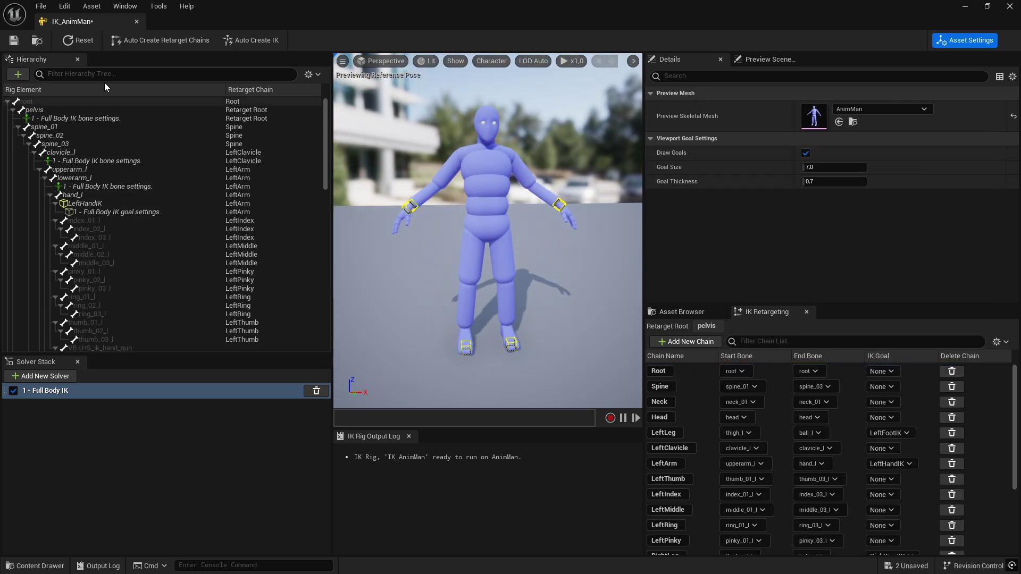
click(11, 42)
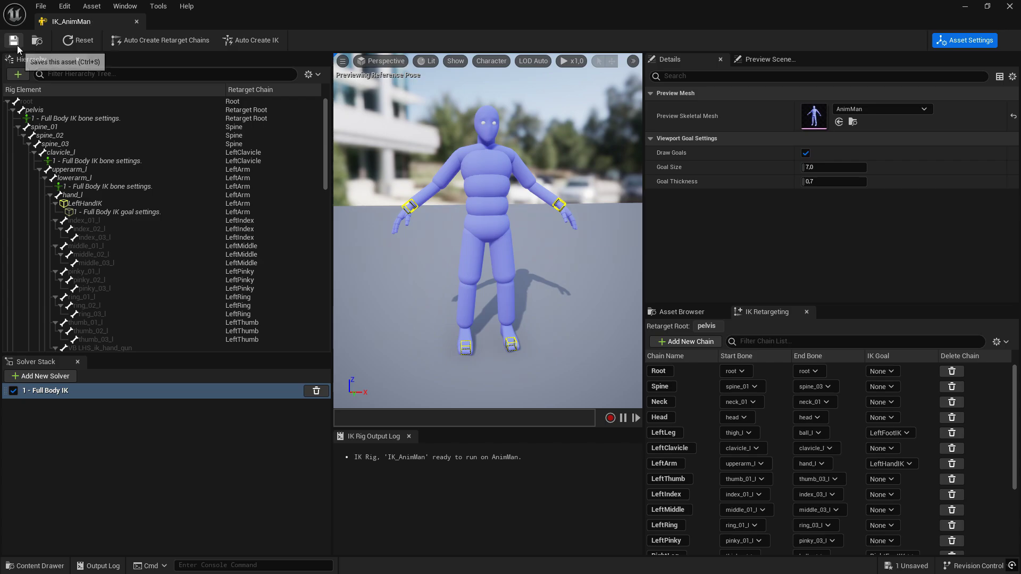
click(136, 22)
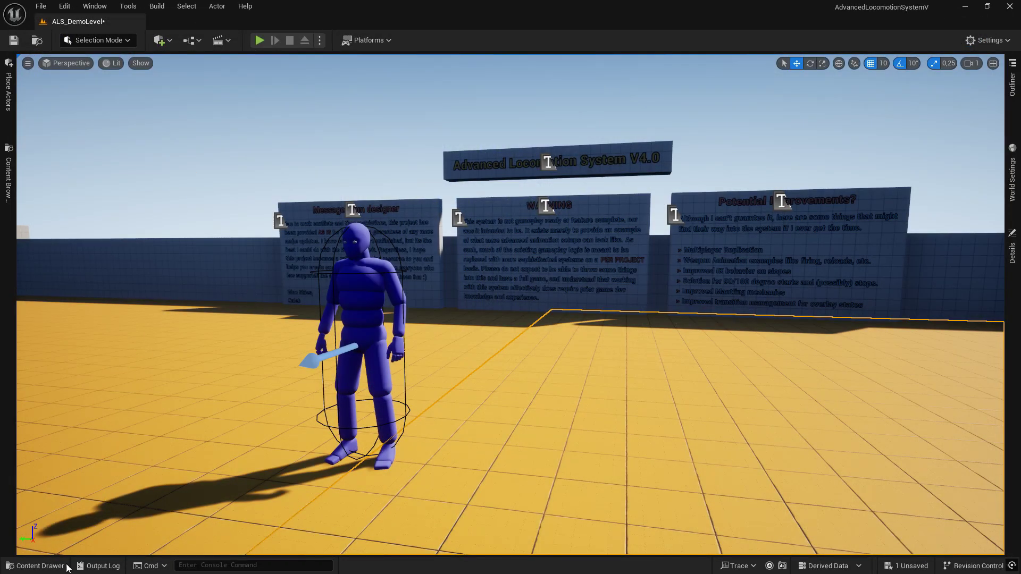
- Open the RTG_UE4Manny_UE5Manny retargeter from the Tutorial folder and set its source preview mesh to AnimMan
click(67, 566)
double_click(299, 376)
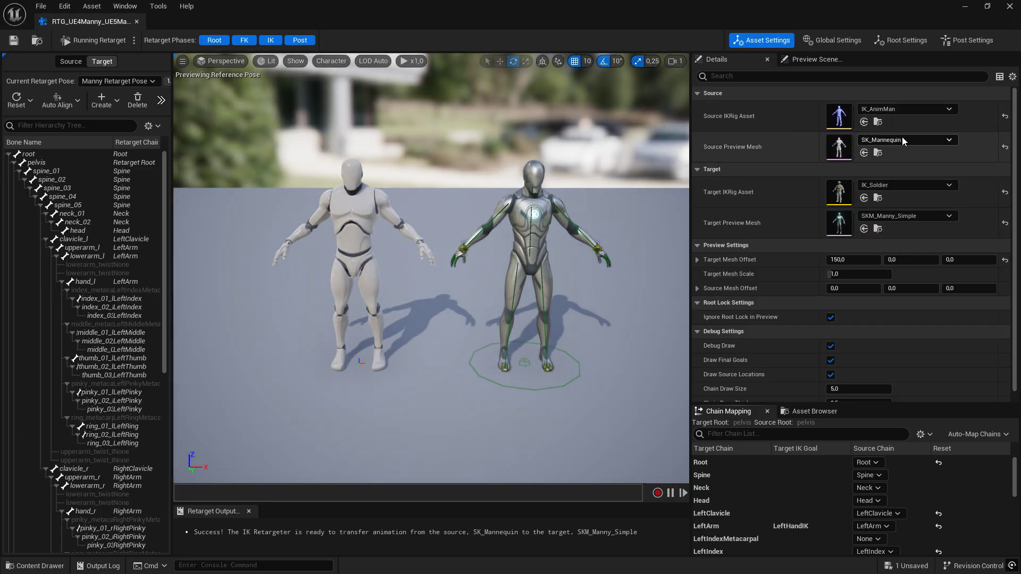
click(901, 140)
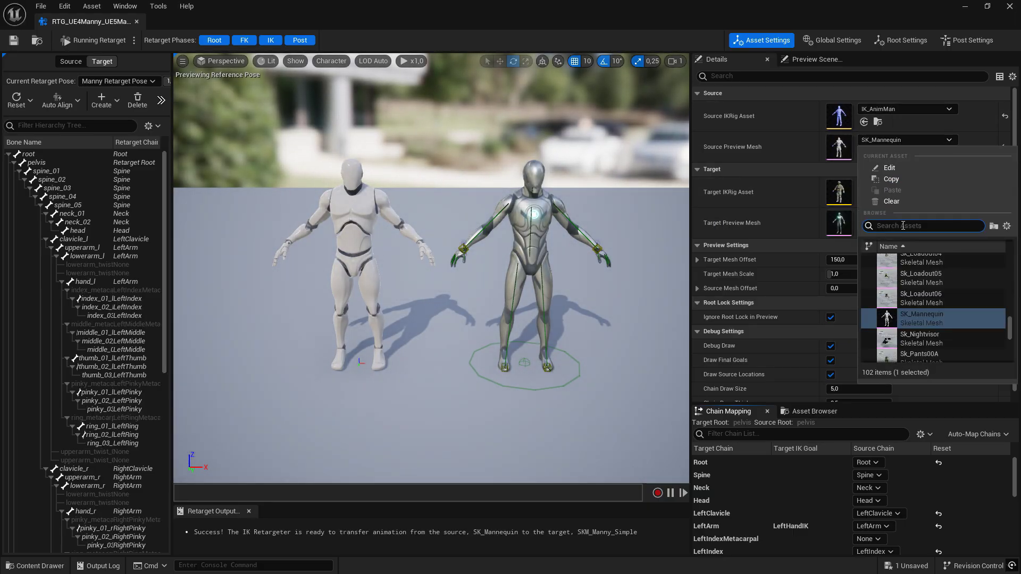
text(anim)
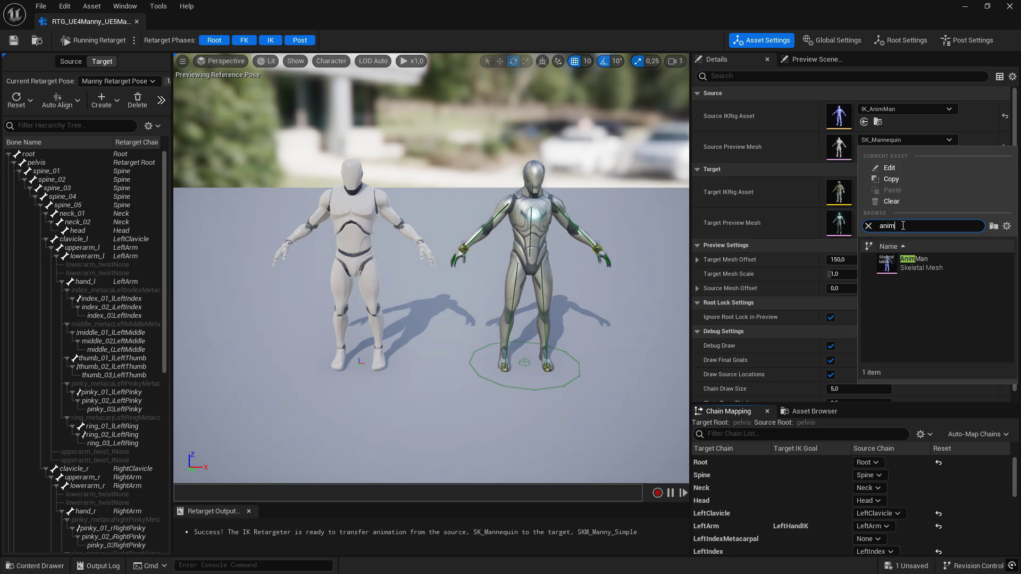
click(913, 260)
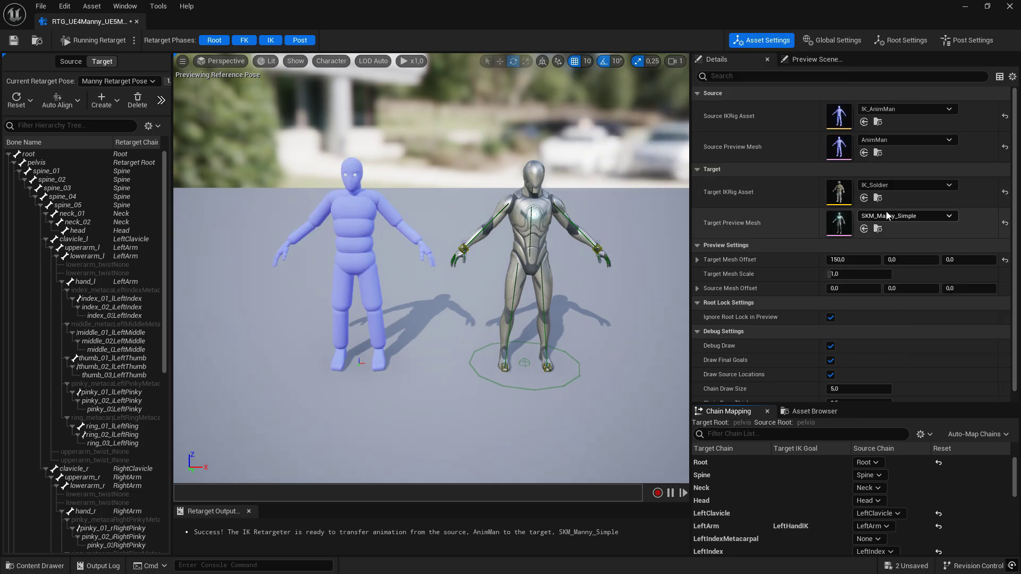
- Set the retargeter's target preview mesh to Sk_SoldierComb and save the asset
click(877, 199)
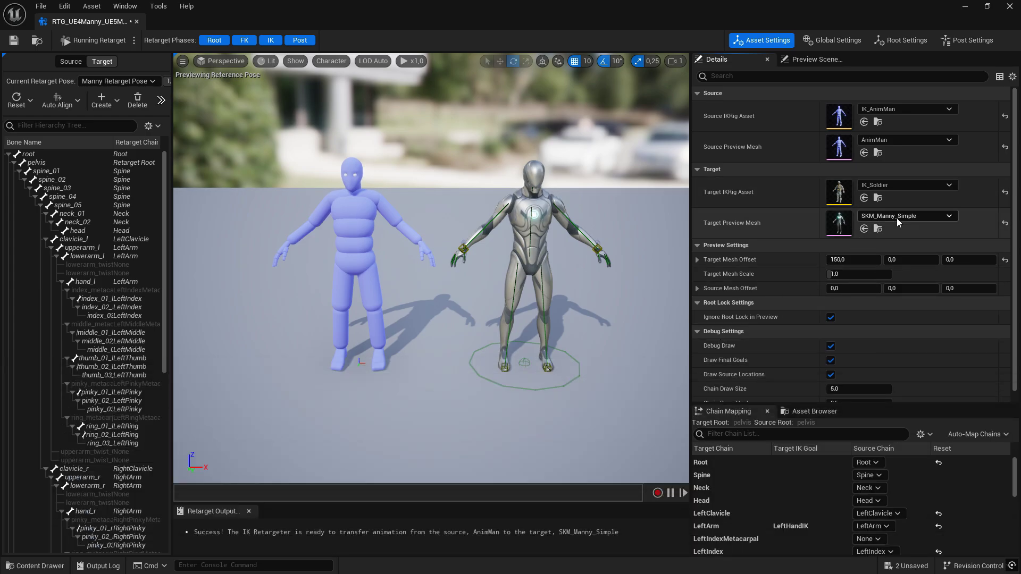
click(915, 216)
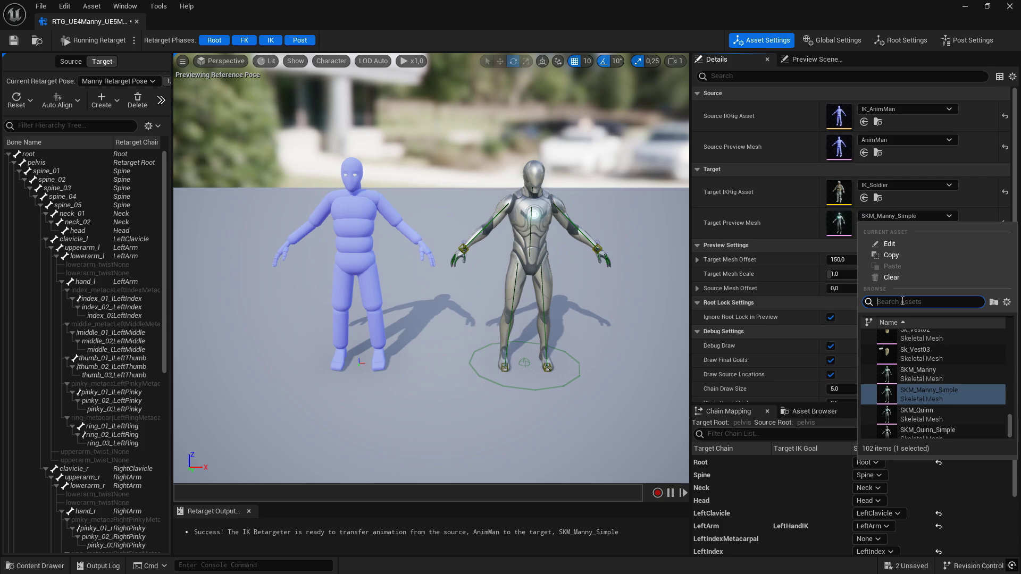
text(comb)
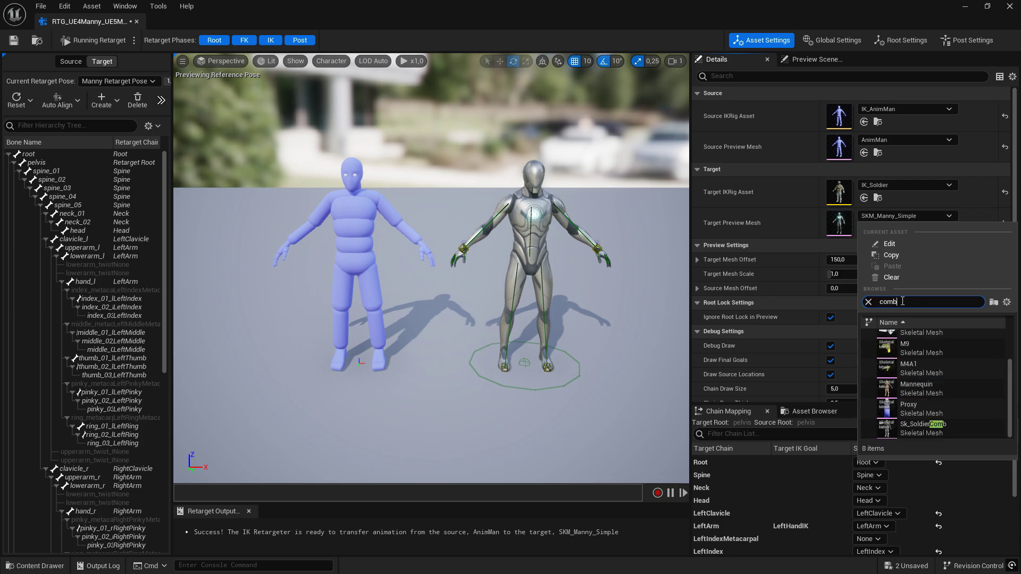
click(921, 341)
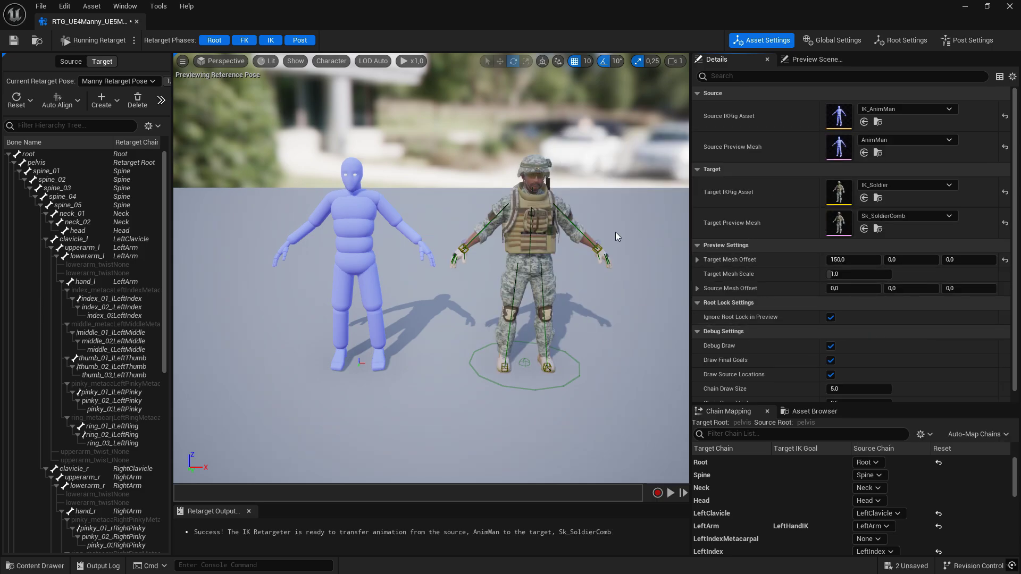
click(14, 40)
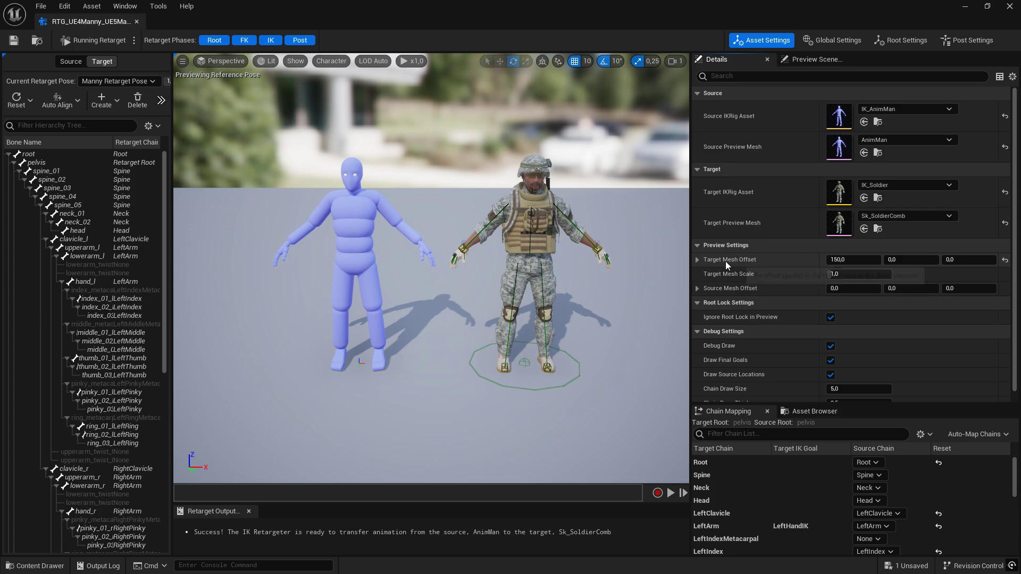
- Set the X value of the Target Mesh Offset to 0 to overlay the soldier on the source character
click(850, 264)
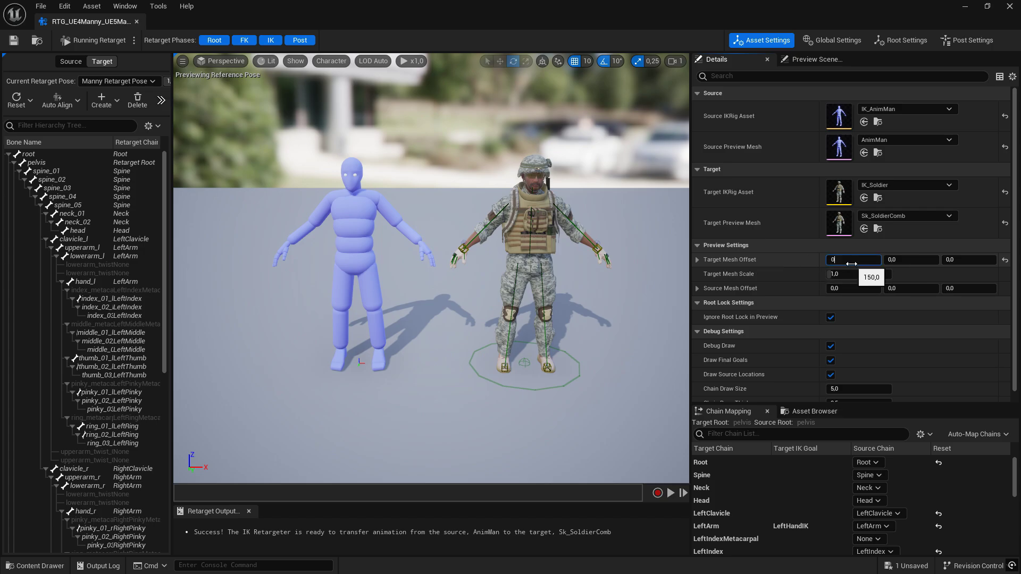
key(Return)
scroll(494, 273, up, 10)
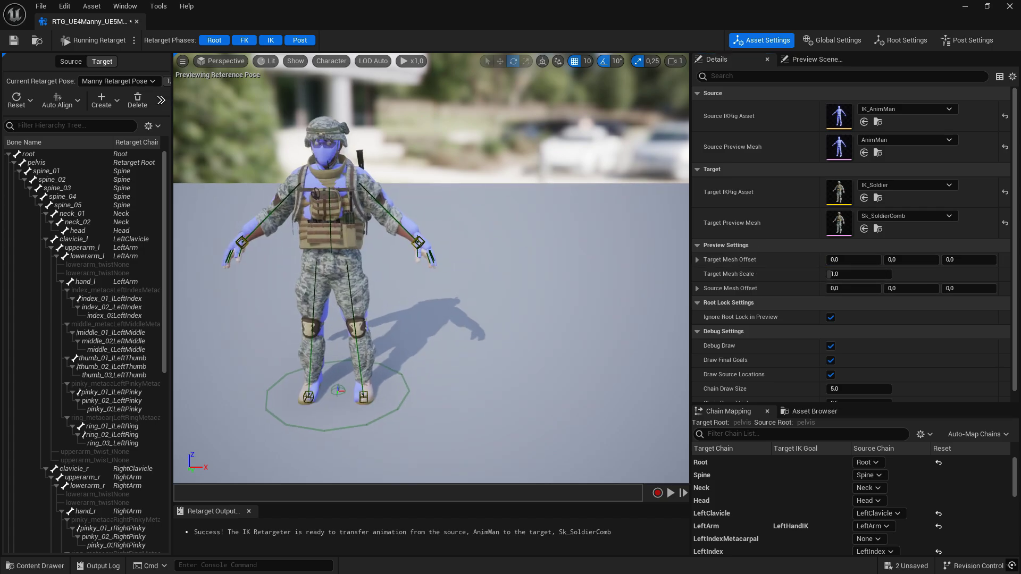
alt+drag(394, 267, 510, 239)
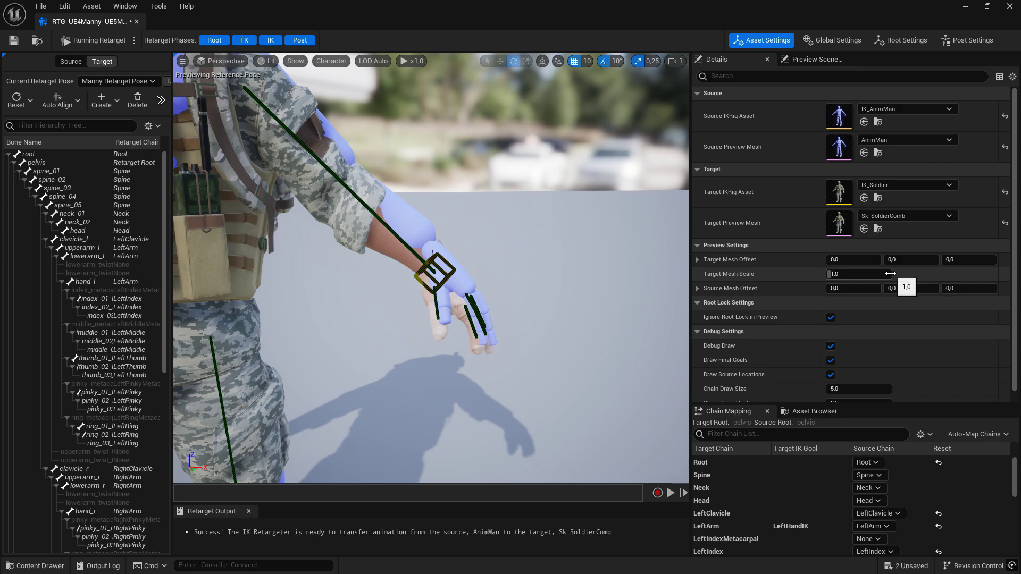
- Try a Z value of 3 for the Target Mesh Offset and undo that edit
click(961, 260)
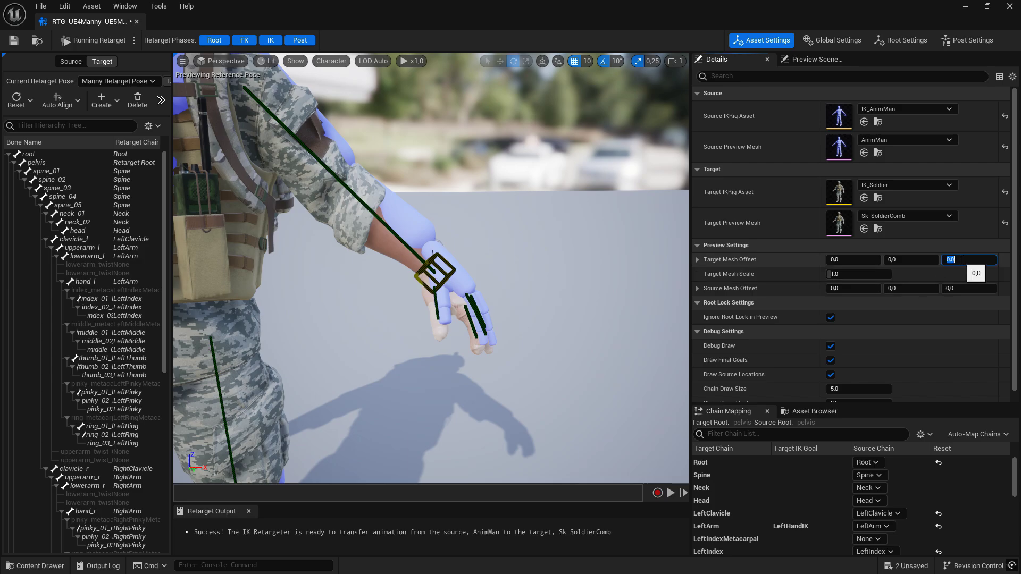
key(Return)
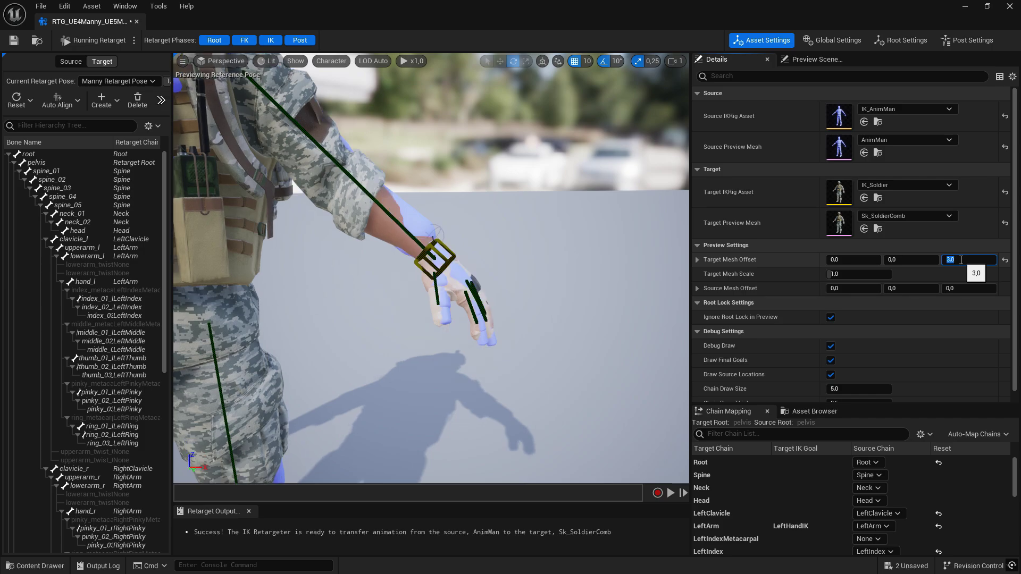
scroll(544, 301, down, 8)
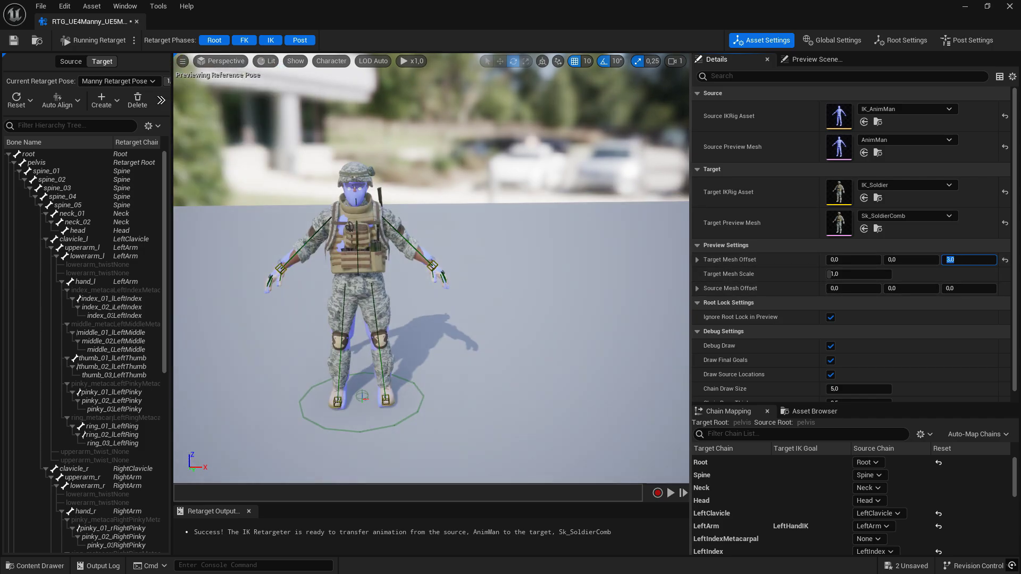
middle_drag(515, 291, 621, 291)
key(ctrl+z)
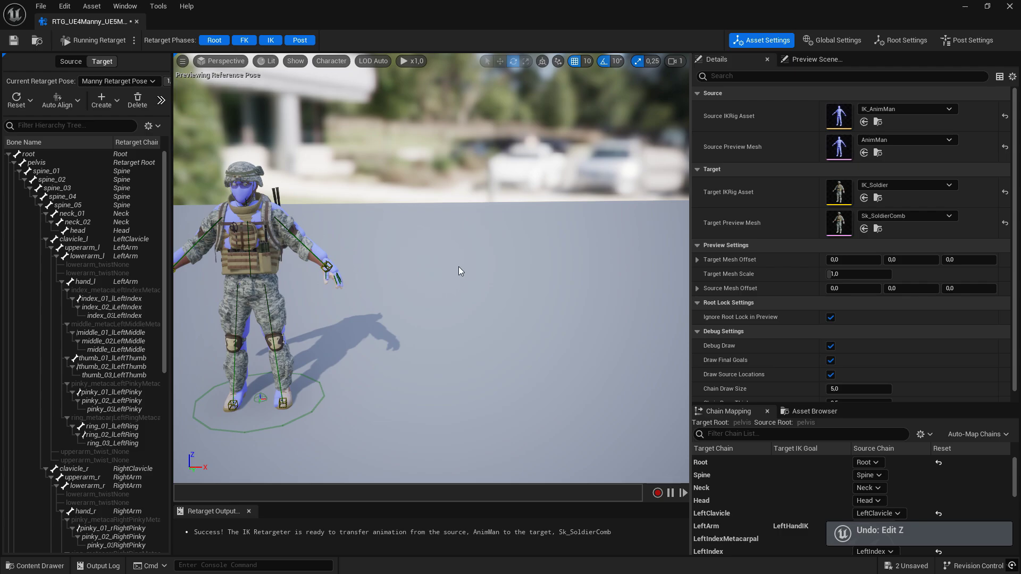
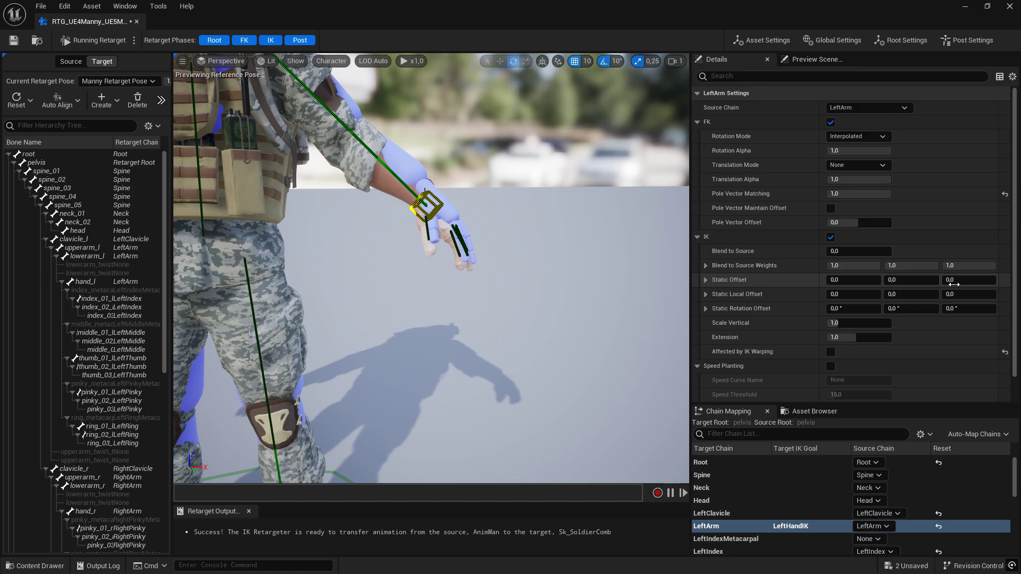
- Set the LeftArm chain's IK Static Offset to 3 on Z and 2 on Y to align the left hand
key(Return)
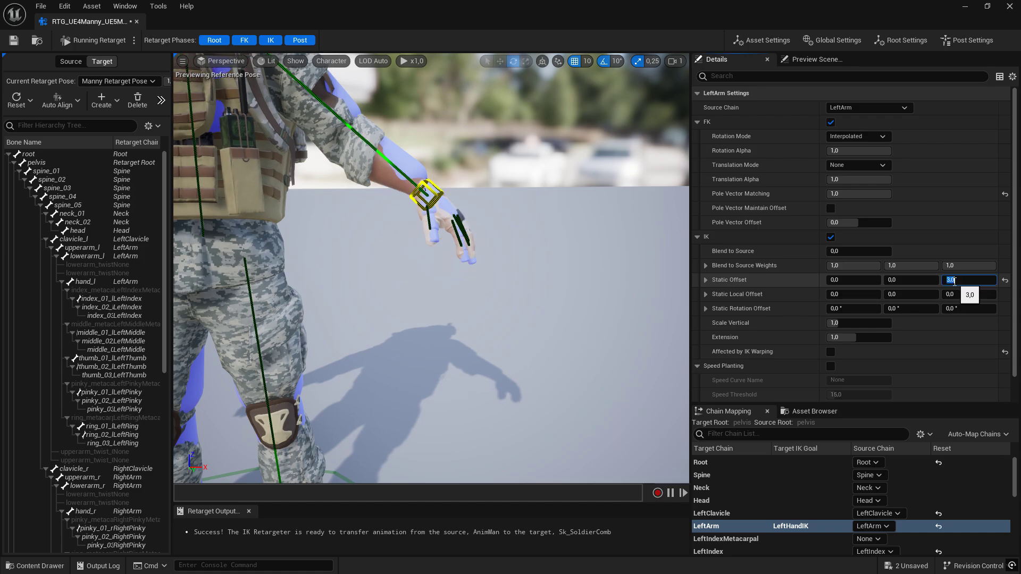
alt+drag(513, 320, 394, 367)
scroll(517, 324, up, 3)
mouse_move(519, 328)
mouse_down()
mouse_move(495, 298)
mouse_move(436, 266)
mouse_move(366, 265)
mouse_move(420, 266)
mouse_move(579, 372)
mouse_move(590, 362)
mouse_move(580, 372)
mouse_move(518, 335)
mouse_move(537, 343)
mouse_move(526, 338)
mouse_up()
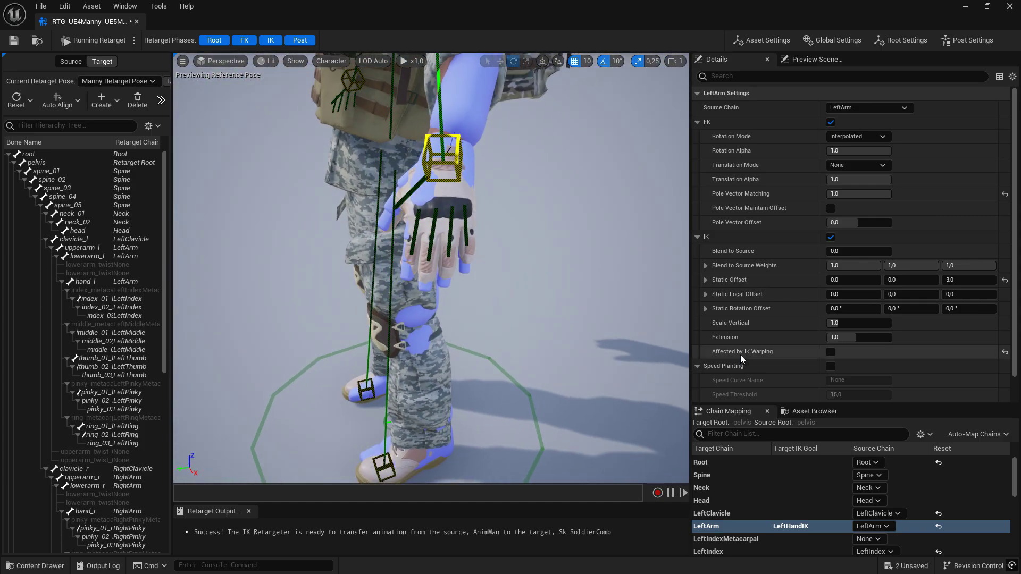
click(904, 281)
text(2)
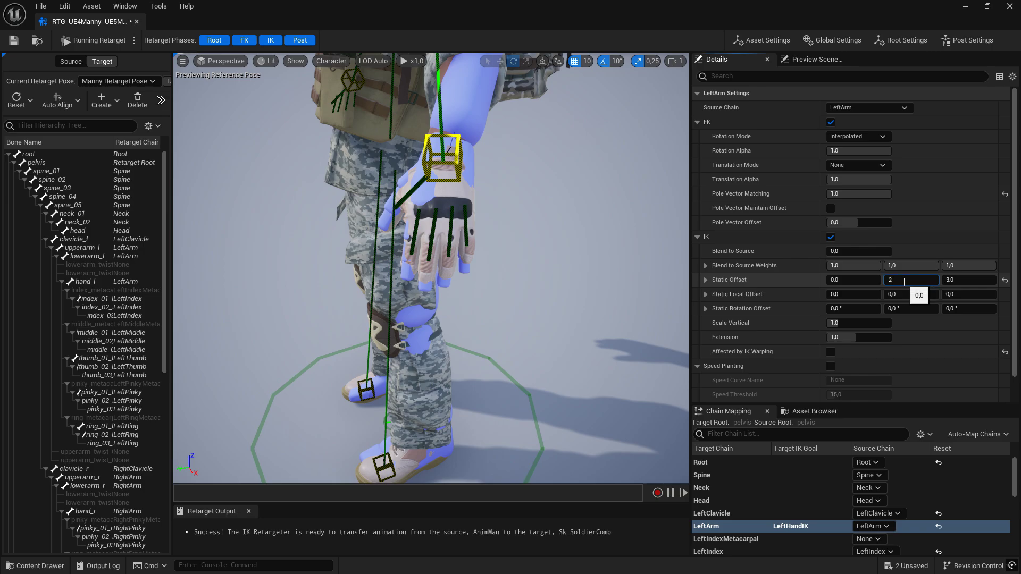
key(Return)
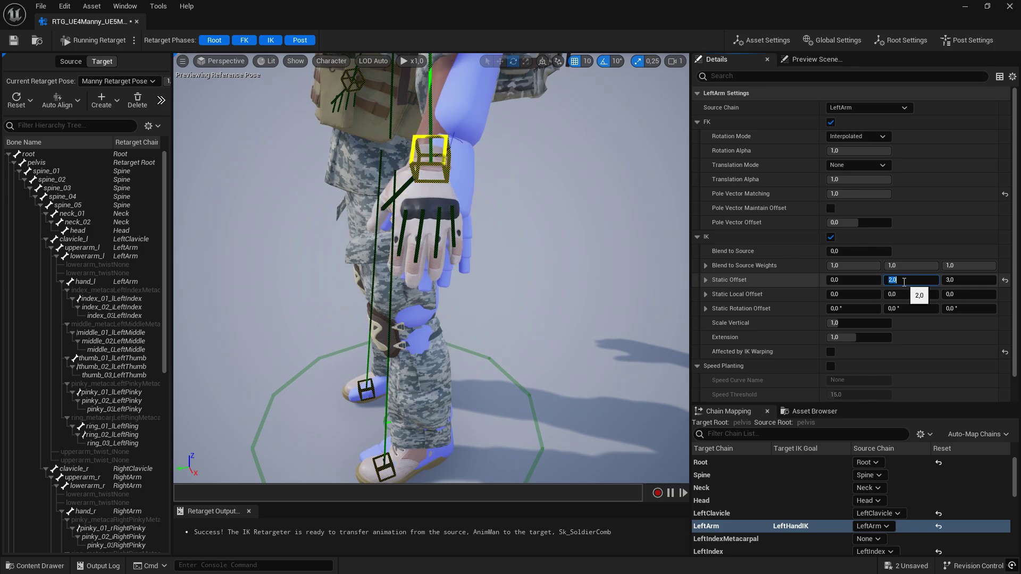
- Set the Y value of the LeftArm chain's IK Static Offset to 1 and check the left hand's alignment
text(1)
key(Return)
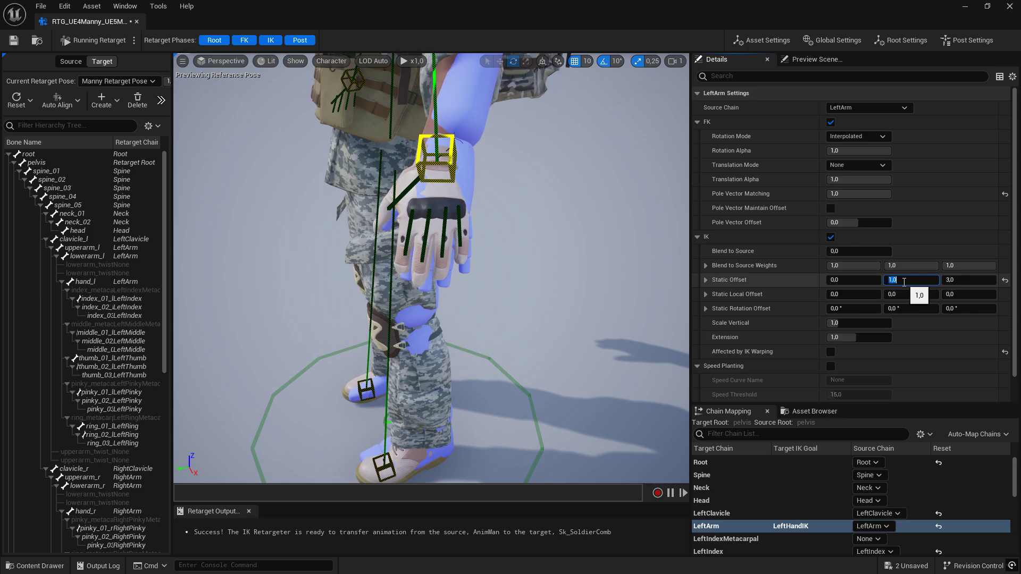
right_drag(529, 337, 659, 337)
scroll(431, 268, down, 10)
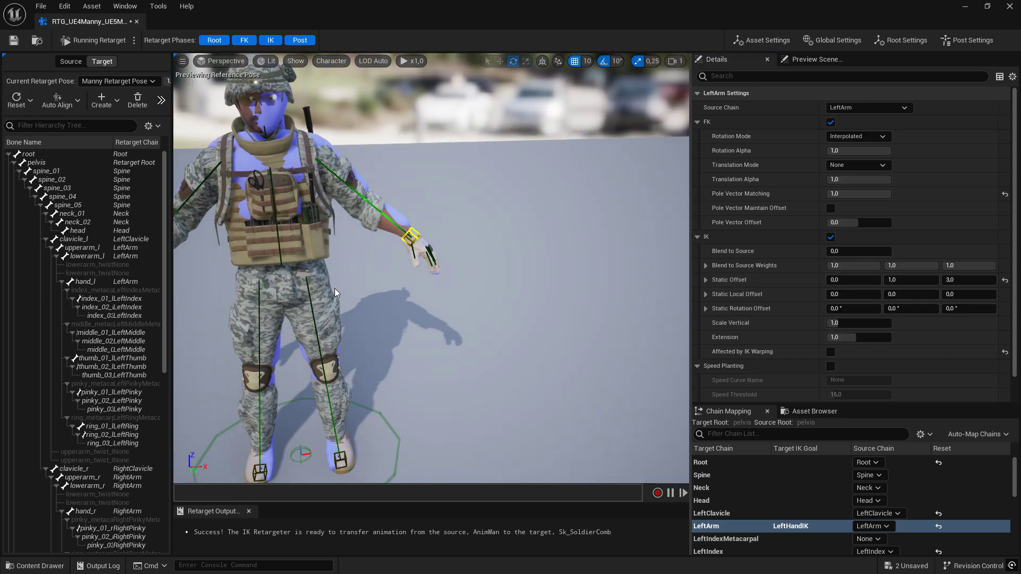
scroll(289, 258, up, 1)
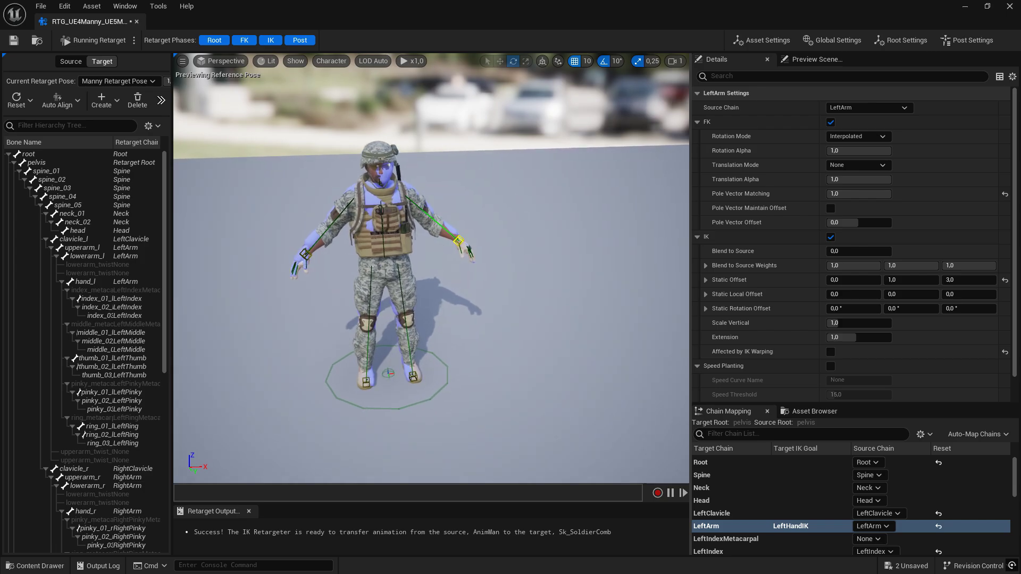
- Set the RightArm chain's IK Static Offset to 3 on Z and 1 on Y, and save the retargeter
click(305, 254)
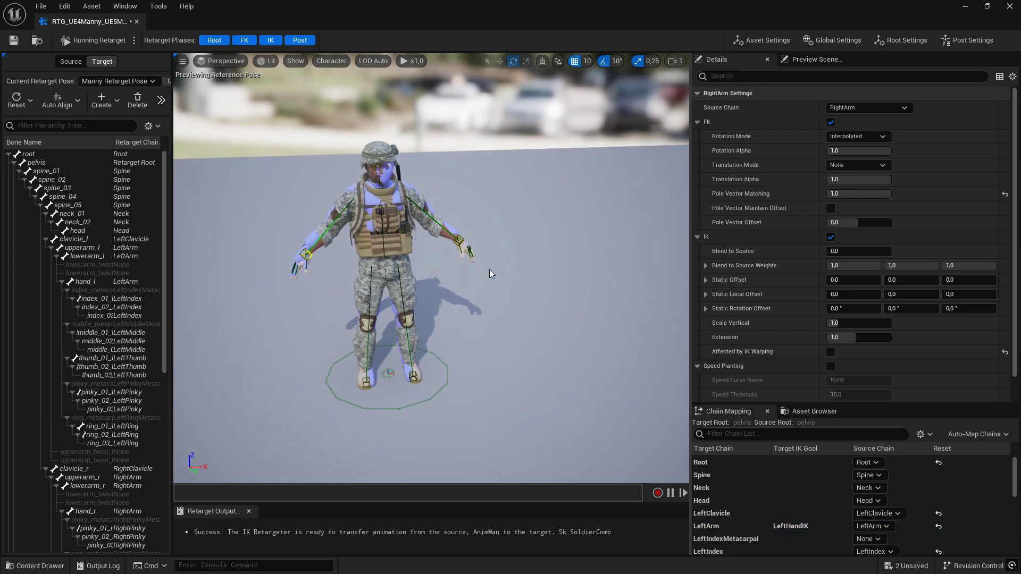
click(961, 280)
text(3)
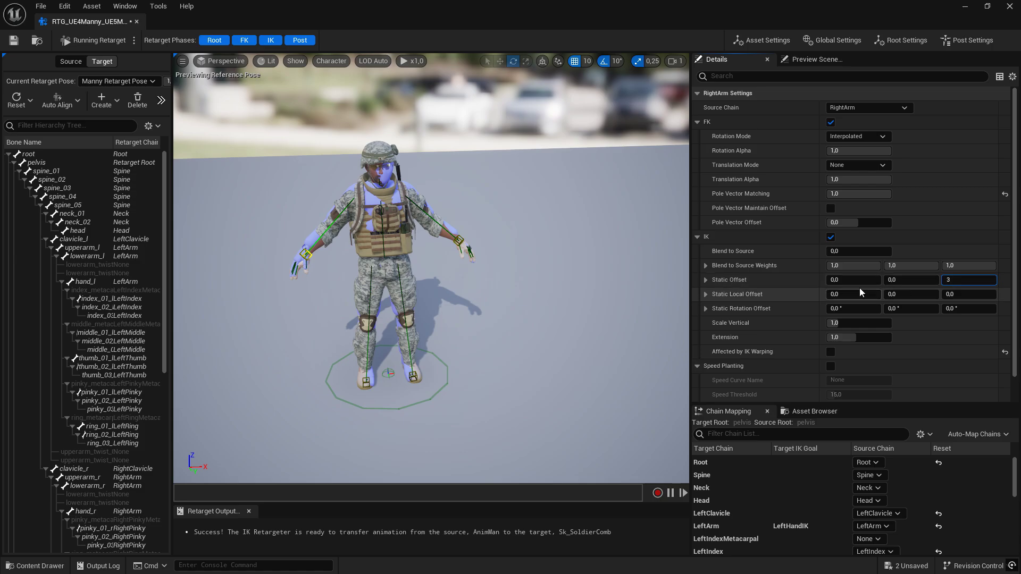
click(902, 282)
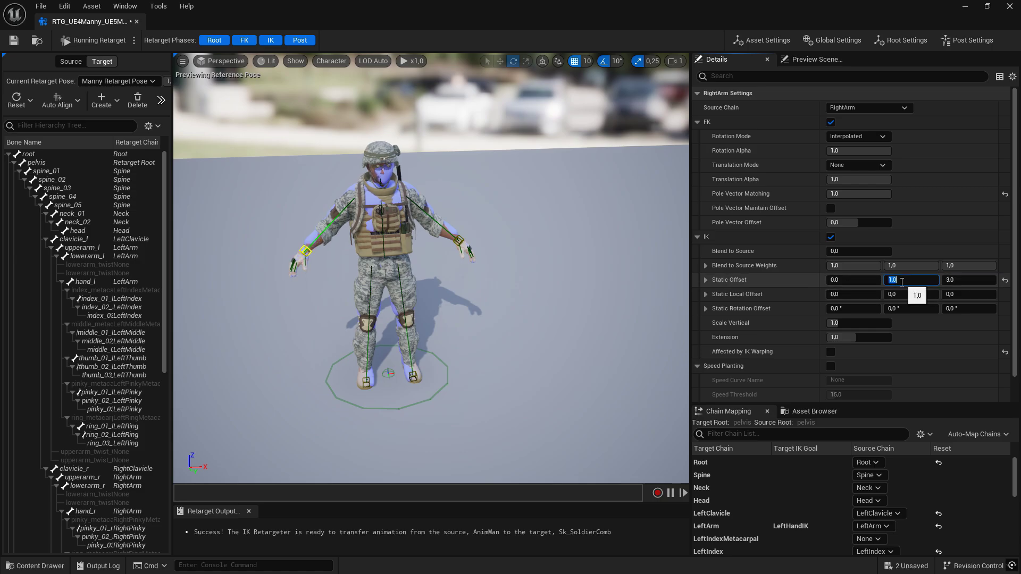
key(Return)
click(13, 40)
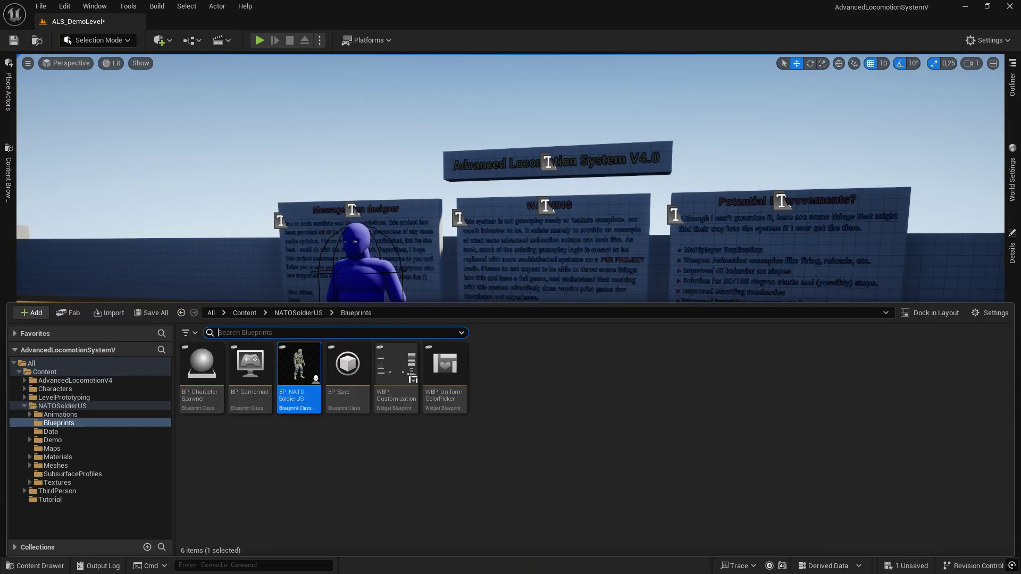
- Open BP_NATOSoldierUS from the NATOSoldierUS Blueprints folder and show its Mesh component in the 3D preview
click(58, 423)
click(300, 365)
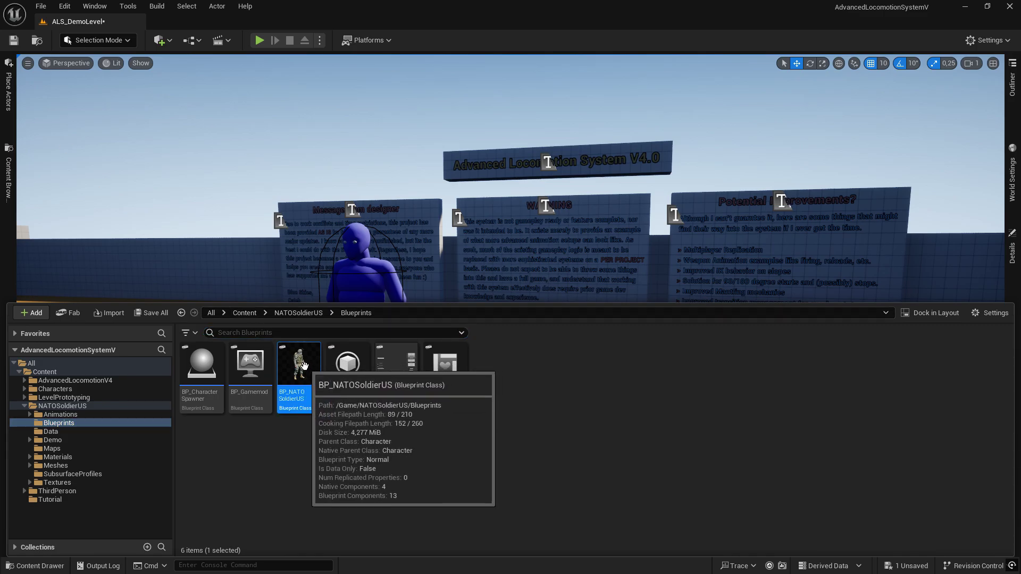
double_click(302, 364)
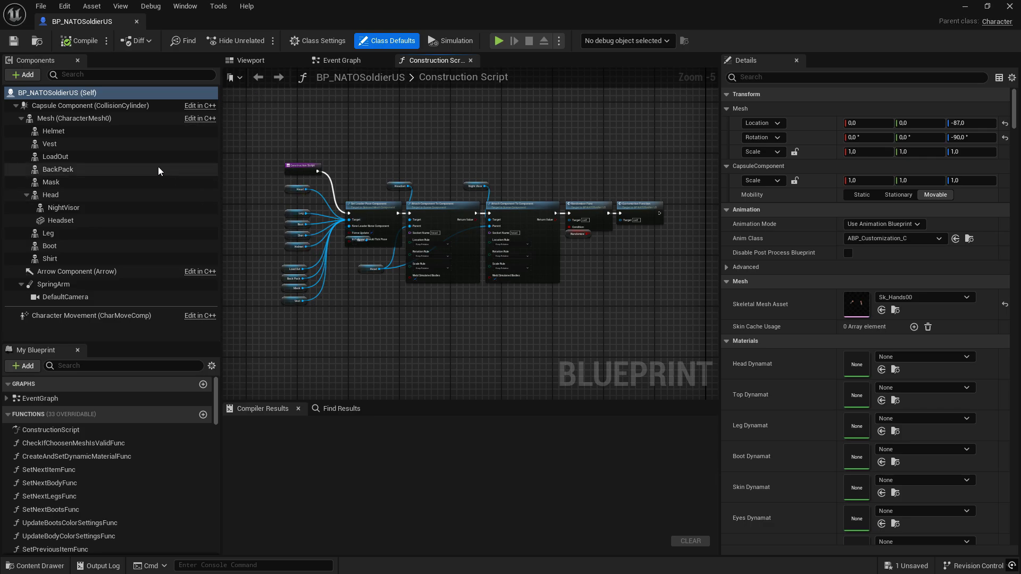
click(60, 117)
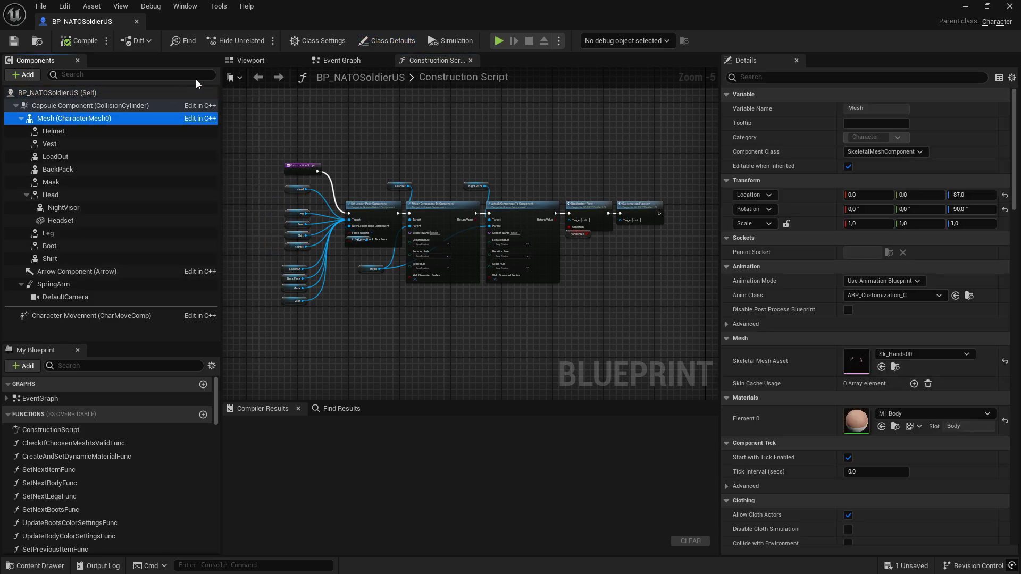
click(252, 62)
drag(414, 234, 297, 190)
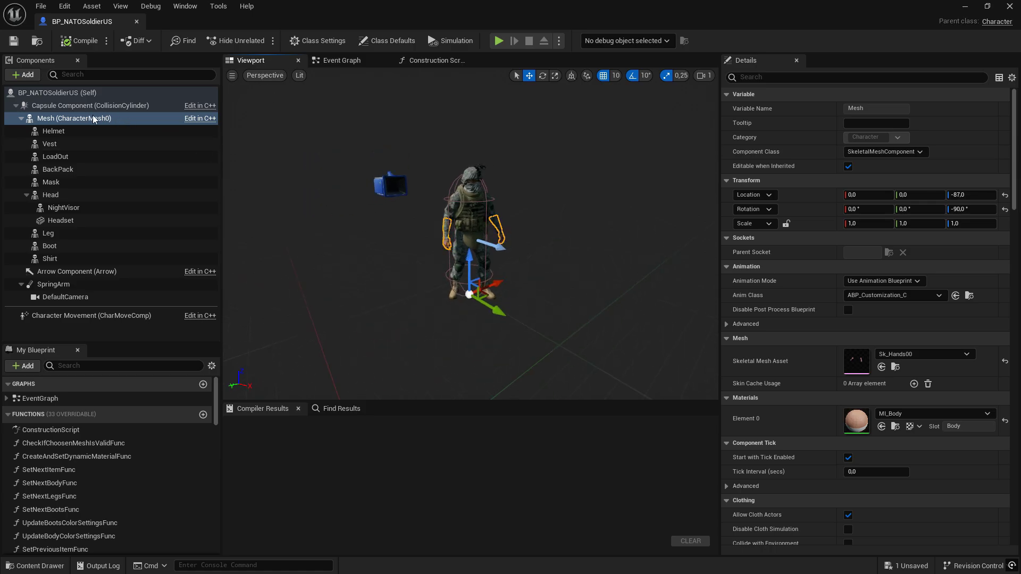
scroll(391, 217, up, 5)
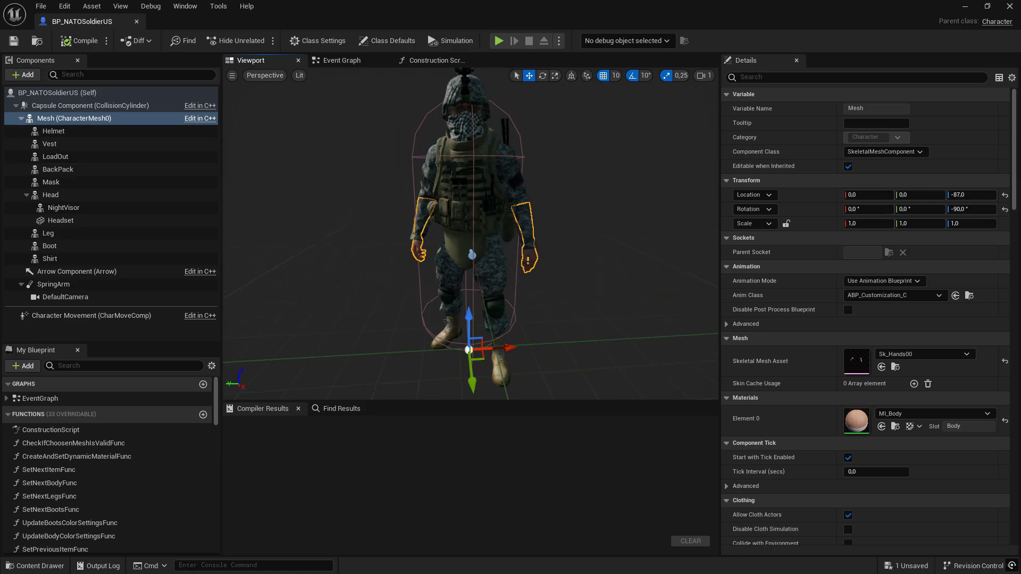
- Open ALS_AnimMan_CharacterBP from the CharacterLogic folder of the AdvancedLocomotionV4 Blueprints
click(965, 7)
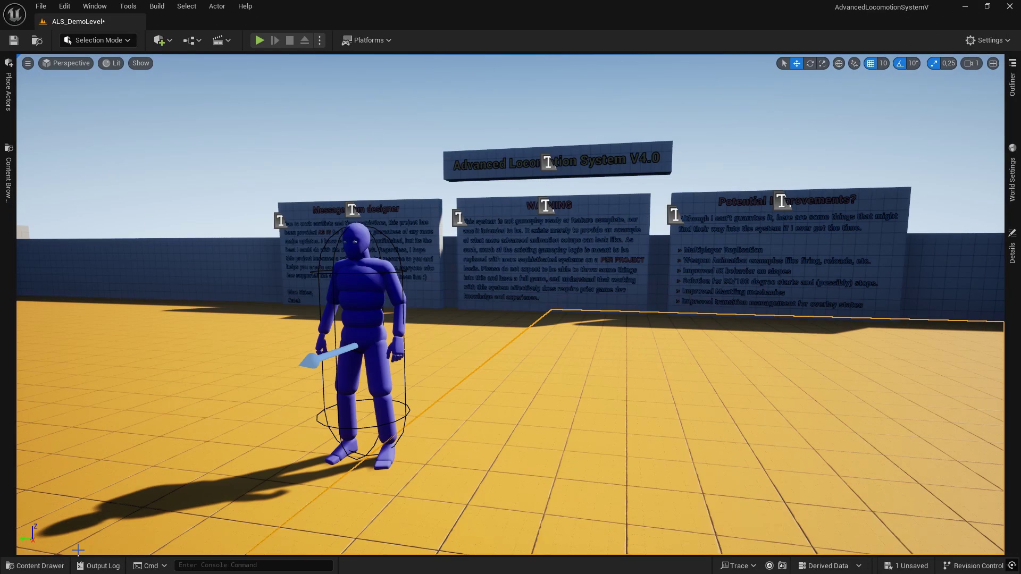
click(38, 566)
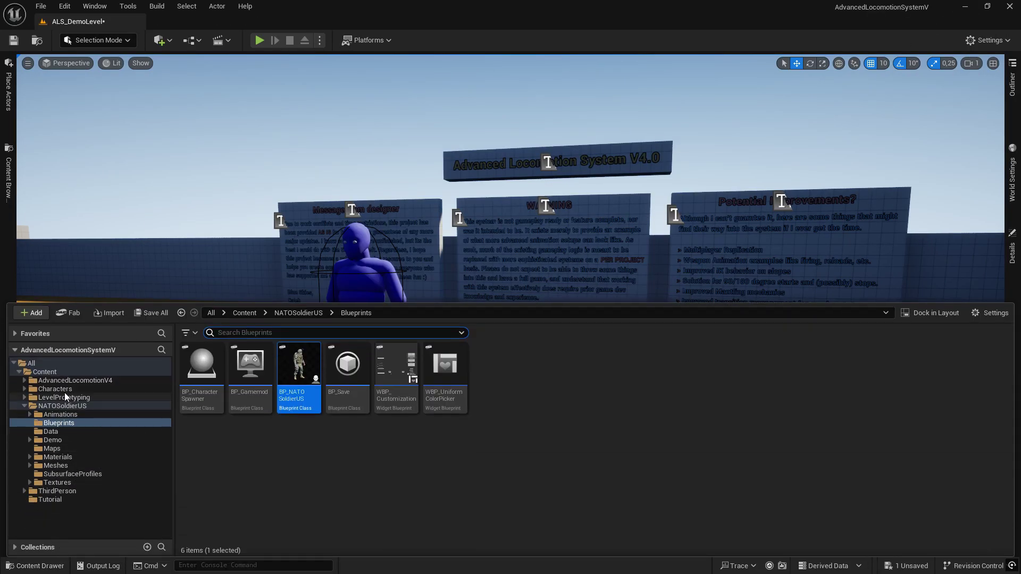
click(74, 380)
click(258, 376)
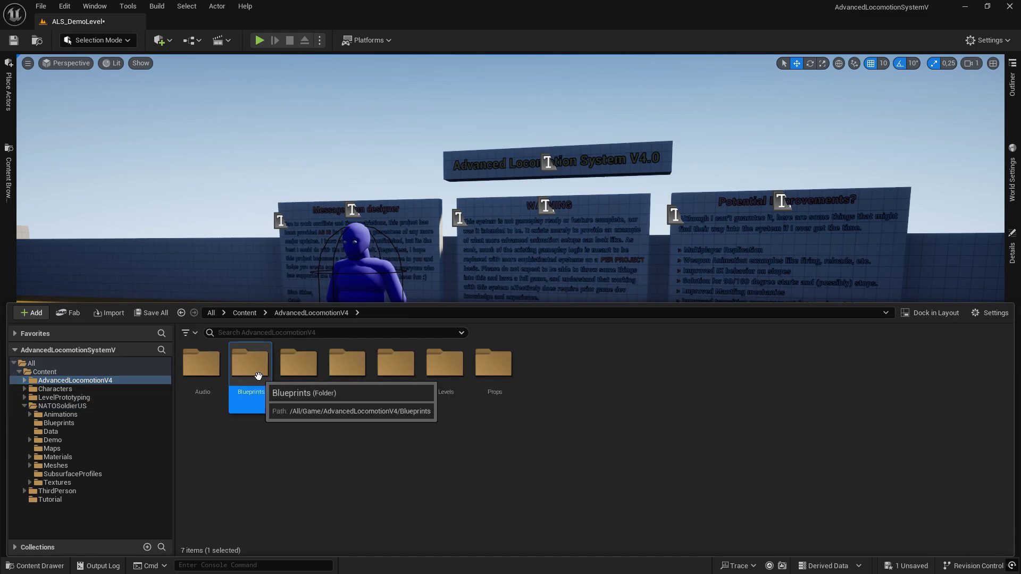
double_click(258, 375)
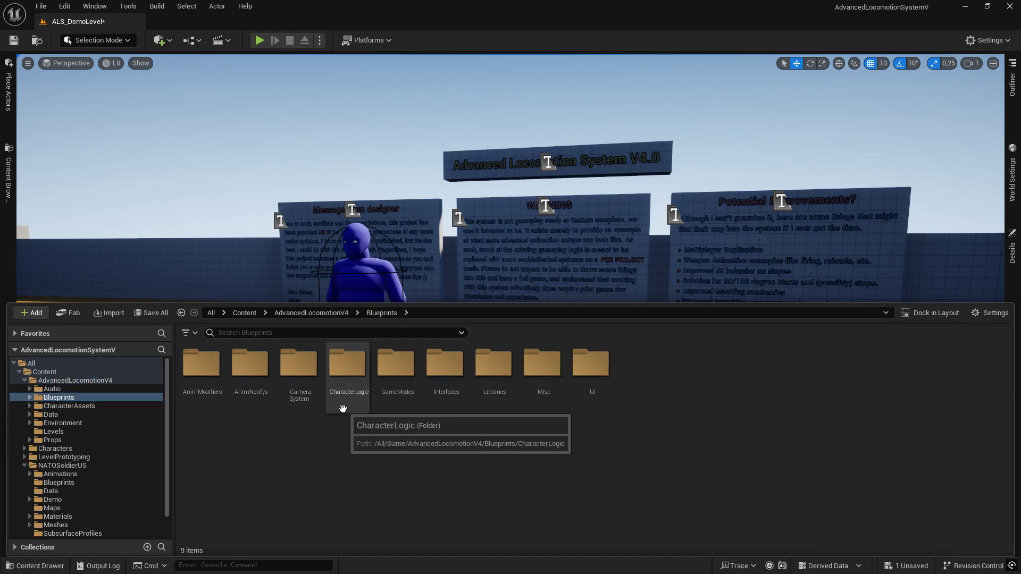
click(349, 386)
key(Return)
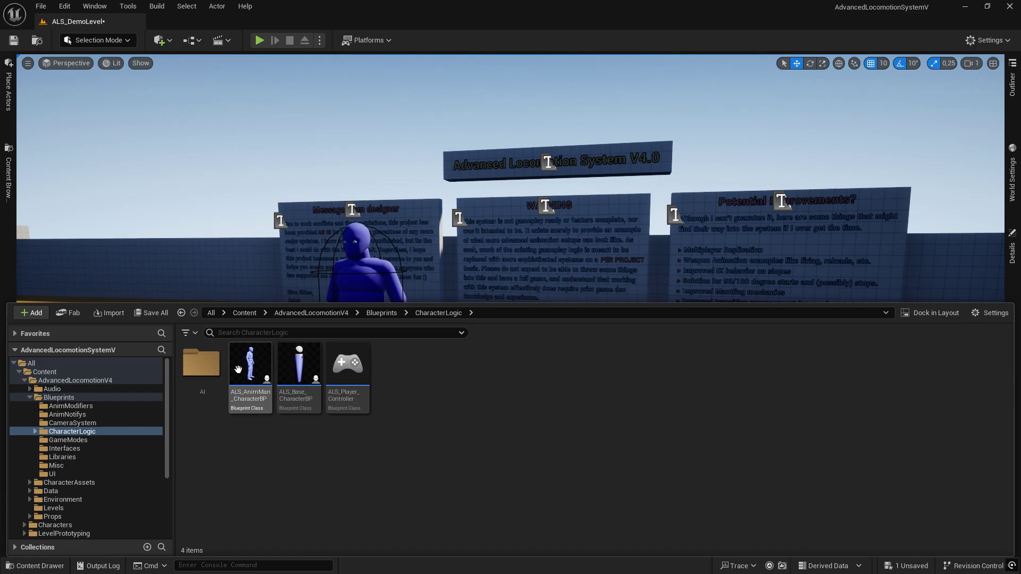
double_click(248, 372)
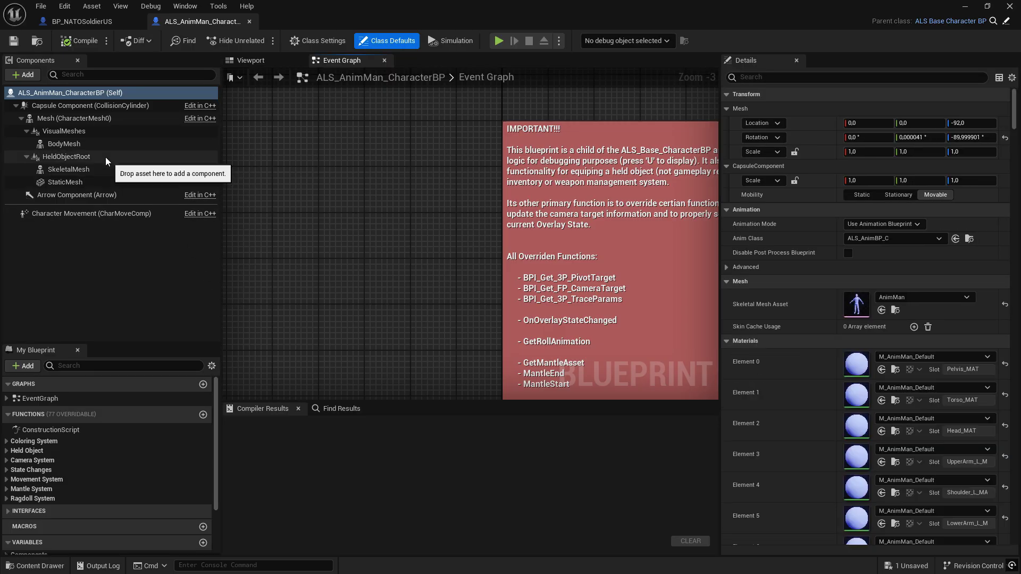
- Examine the Mesh component of the AnimMan character and its full body in the 3D preview
click(69, 118)
click(249, 61)
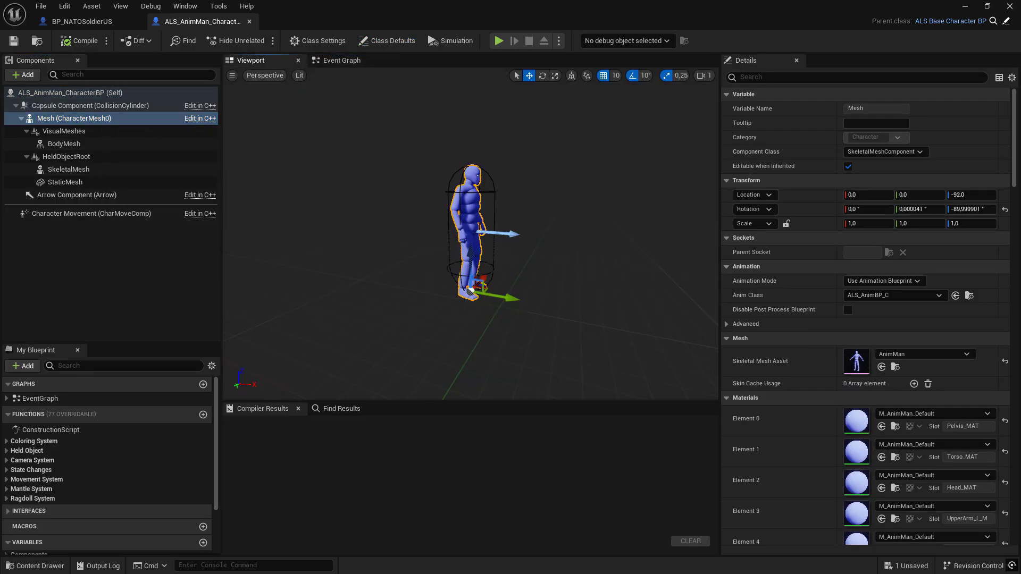
scroll(445, 197, up, 5)
scroll(407, 208, down, 2)
alt+drag(410, 208, 479, 207)
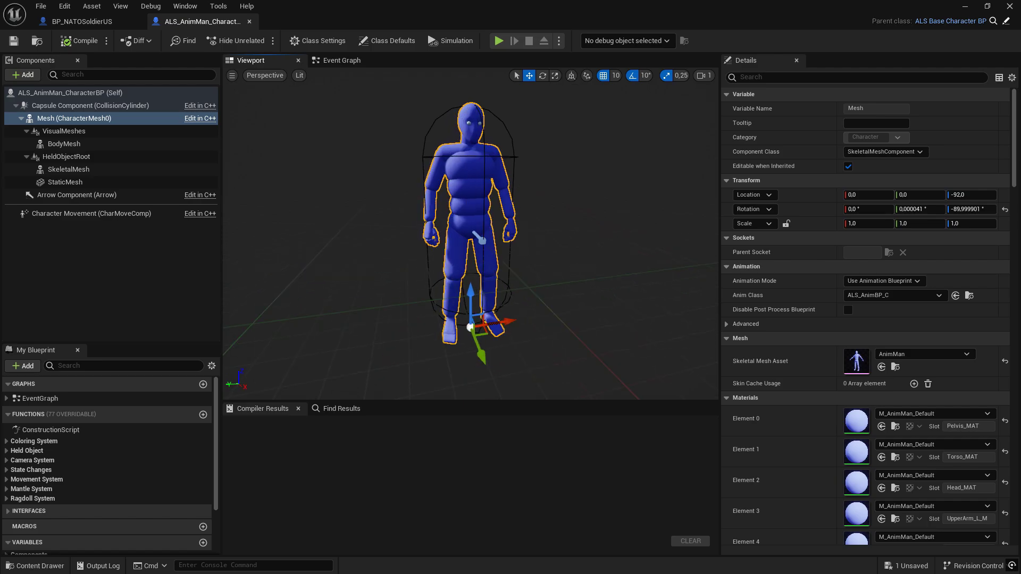
- Add a Skeletal Mesh component named Arms under Mesh in BP_NATOSoldierUS and compile the blueprint
click(83, 22)
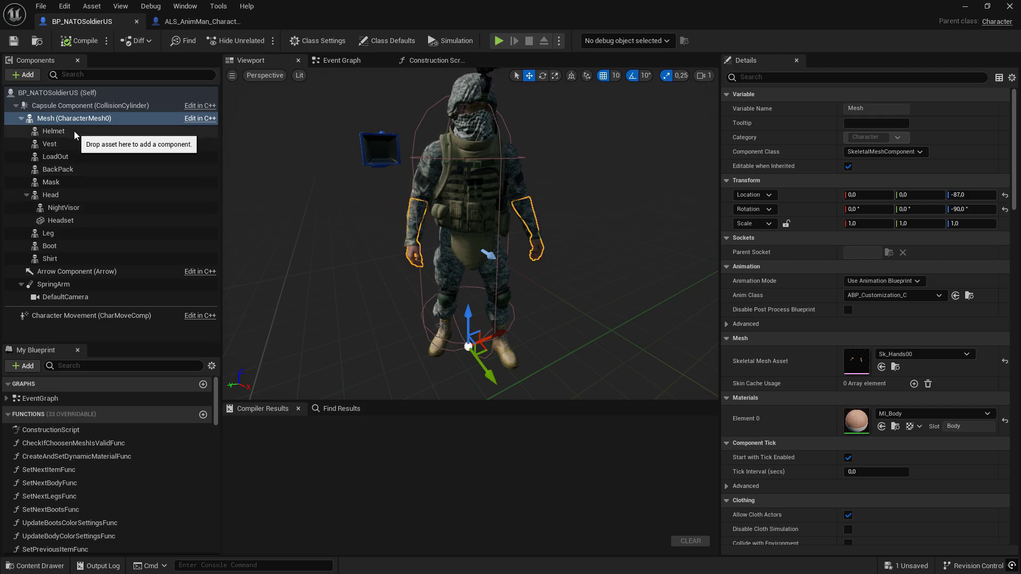
click(25, 75)
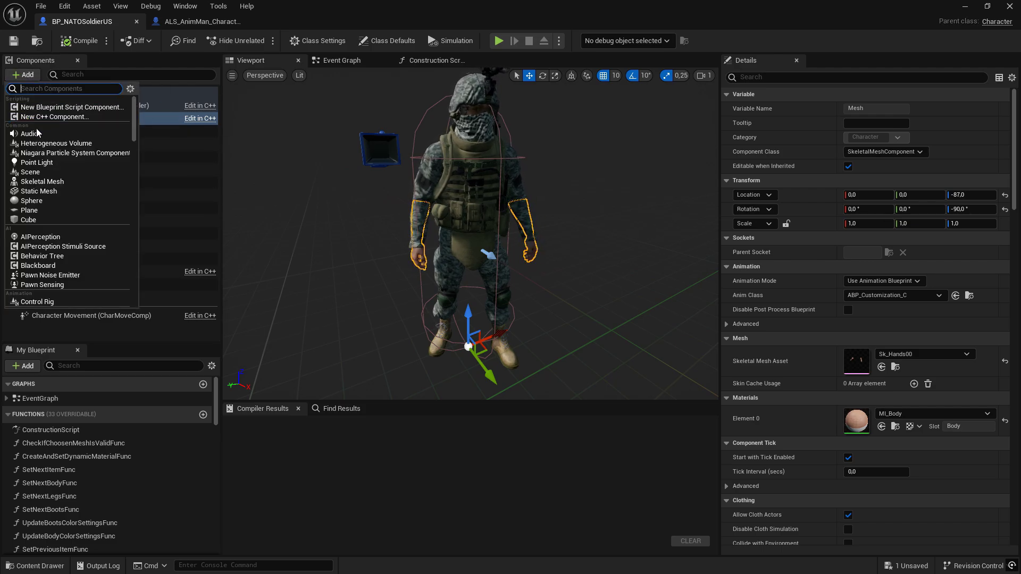
click(44, 181)
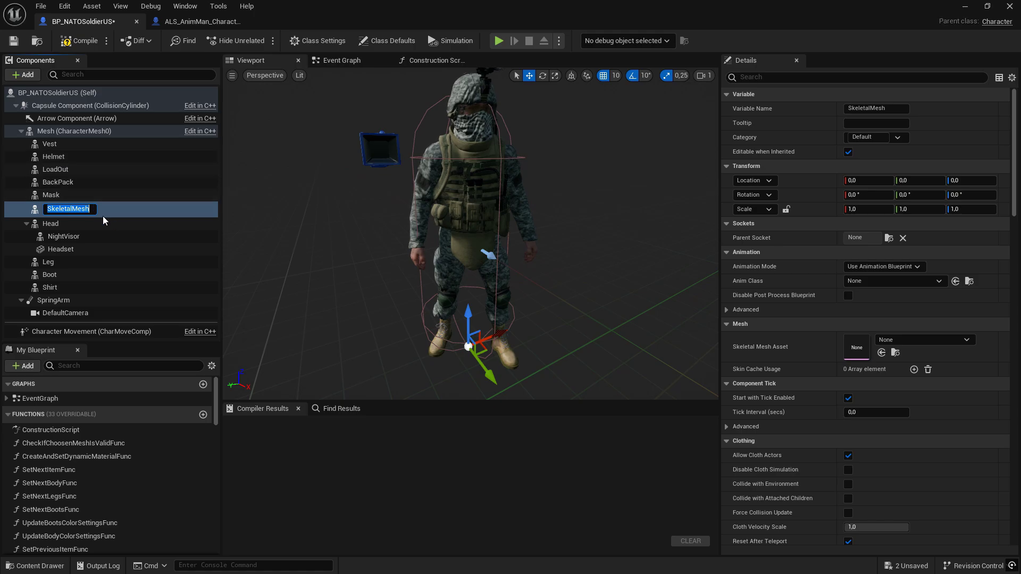
text(Ar)
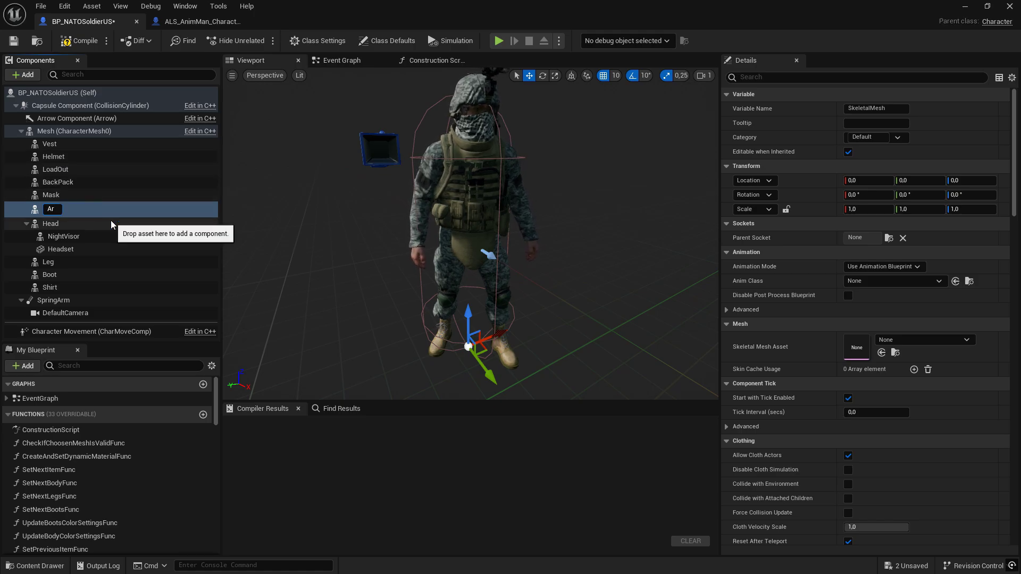
text(ms)
key(Return)
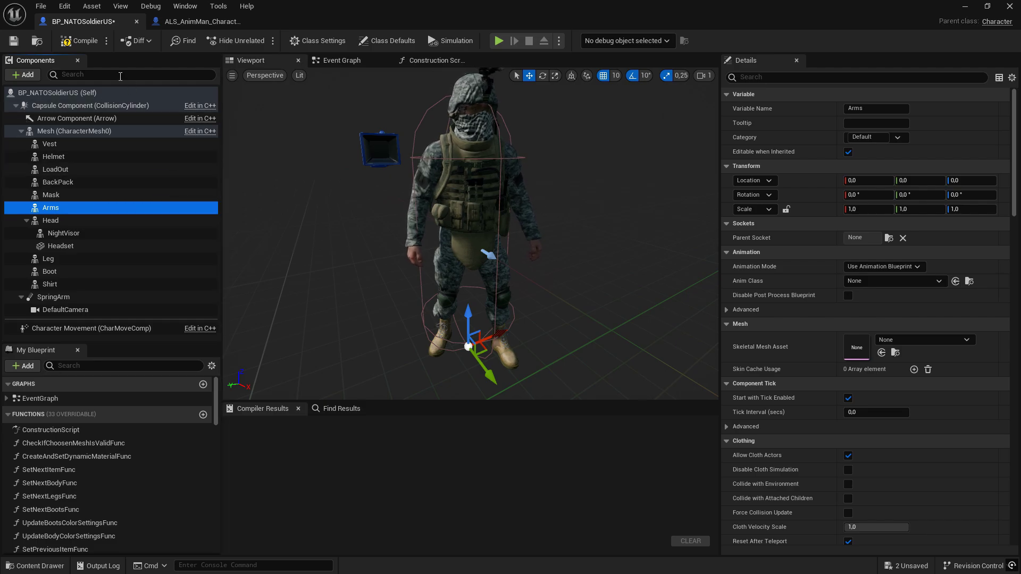
click(82, 46)
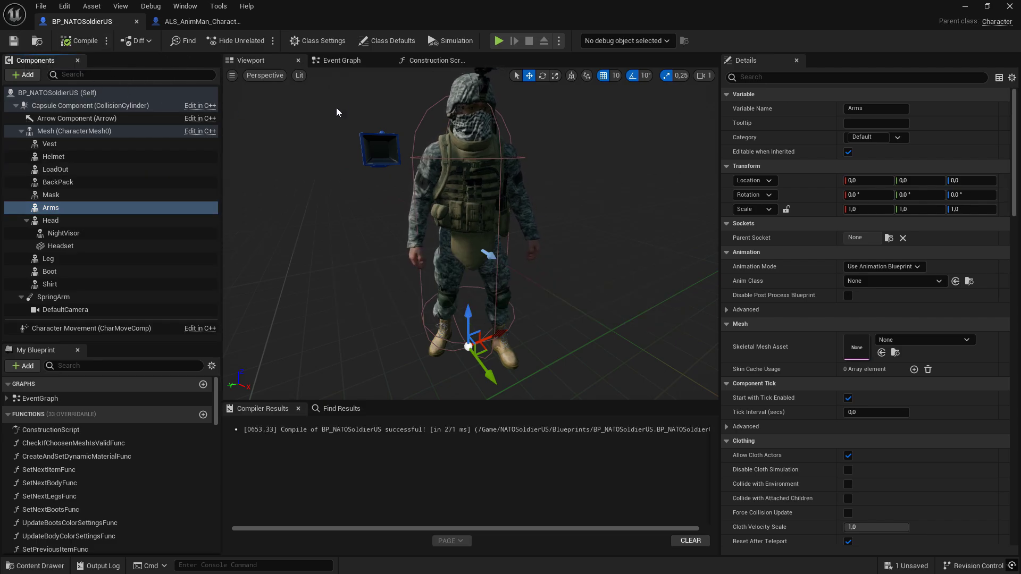
- Delete the Mesh reference feeding New Leader Bone Component on the Set Leader Pose Component node in the Construction Script
click(430, 59)
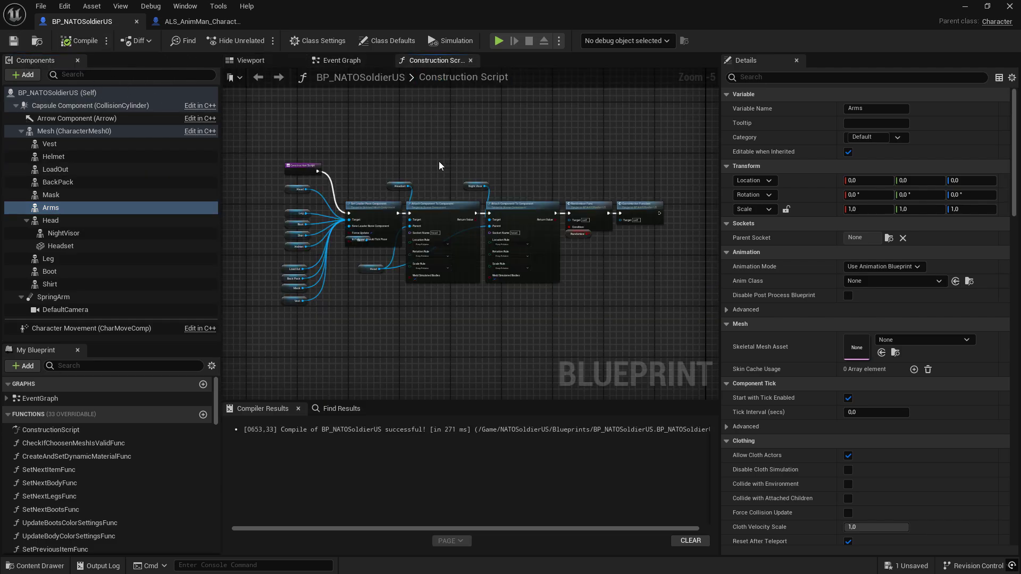
scroll(383, 266, up, 5)
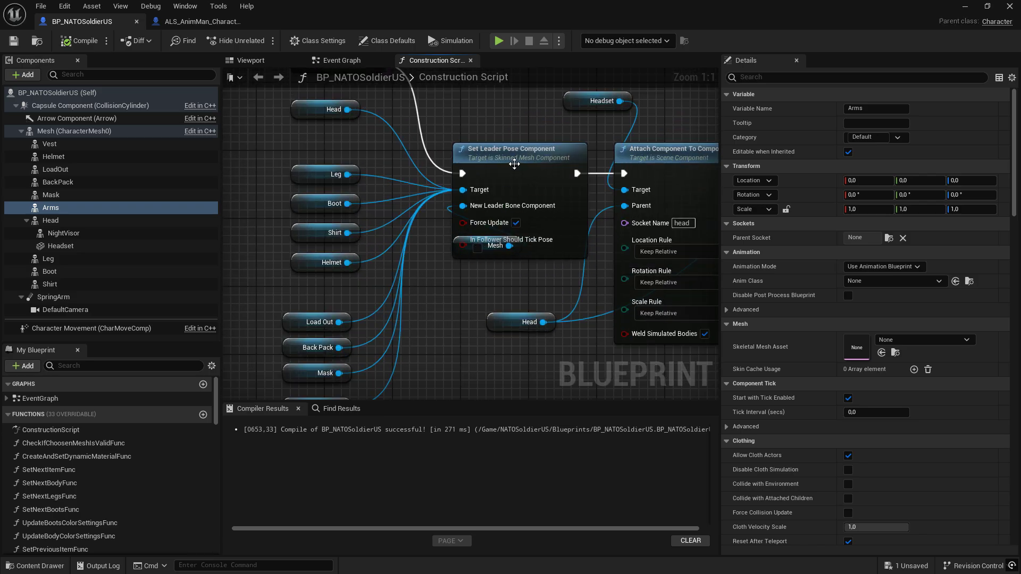
drag(495, 204, 495, 171)
click(490, 247)
key(Delete)
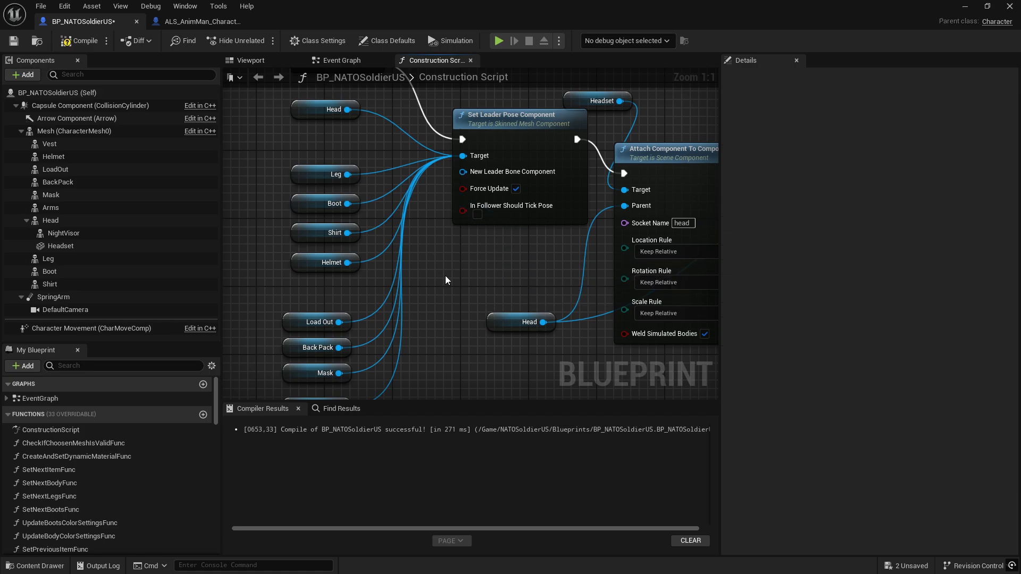
- Connect an Arms reference to New Leader Bone Component, place it between the Helmet and Load Out nodes, and save the blueprint
drag(53, 208, 463, 173)
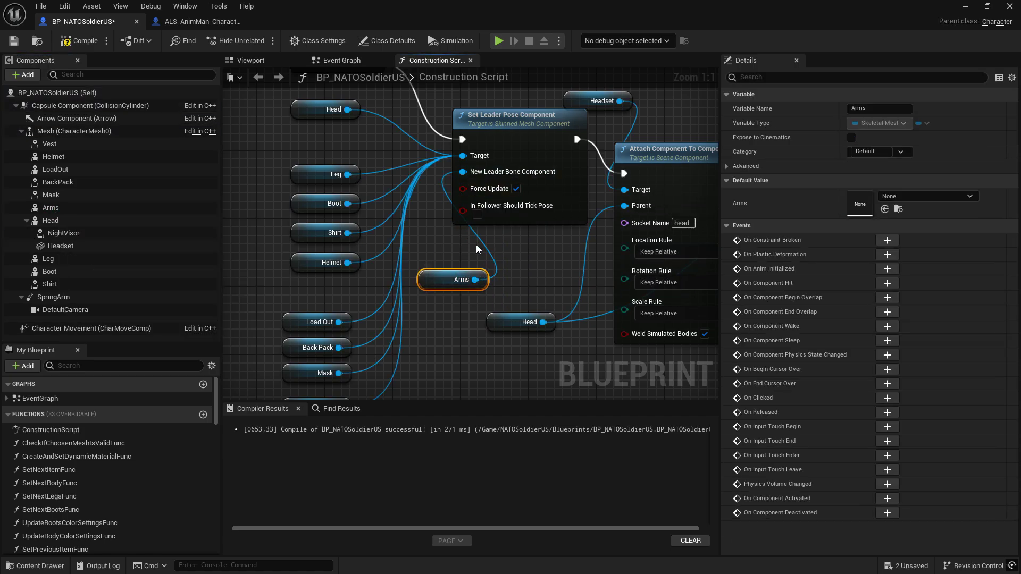
drag(429, 287, 319, 296)
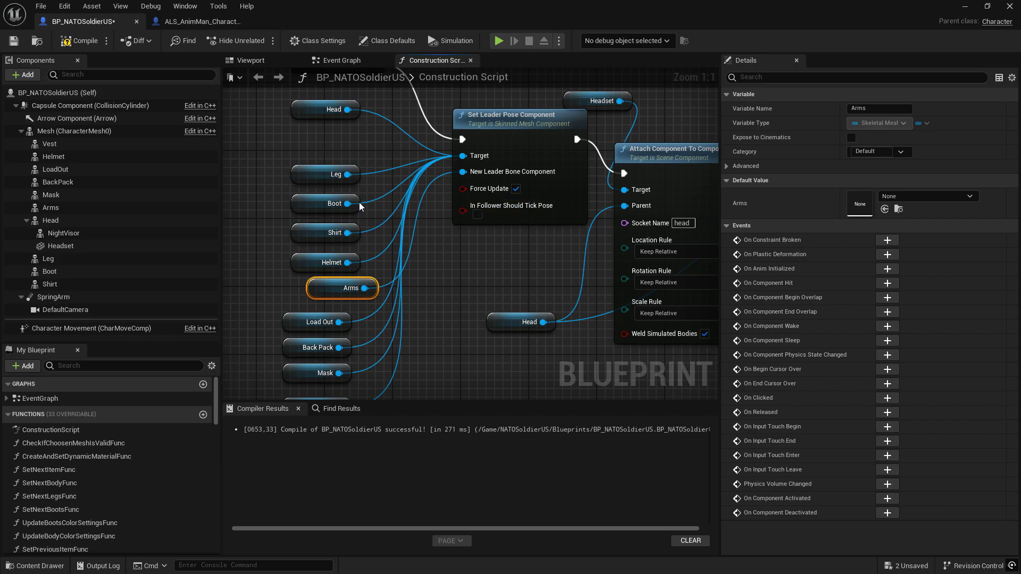
click(13, 42)
- Set the Arms component's Anim Class to ABP_Manny and compile the blueprint
click(77, 209)
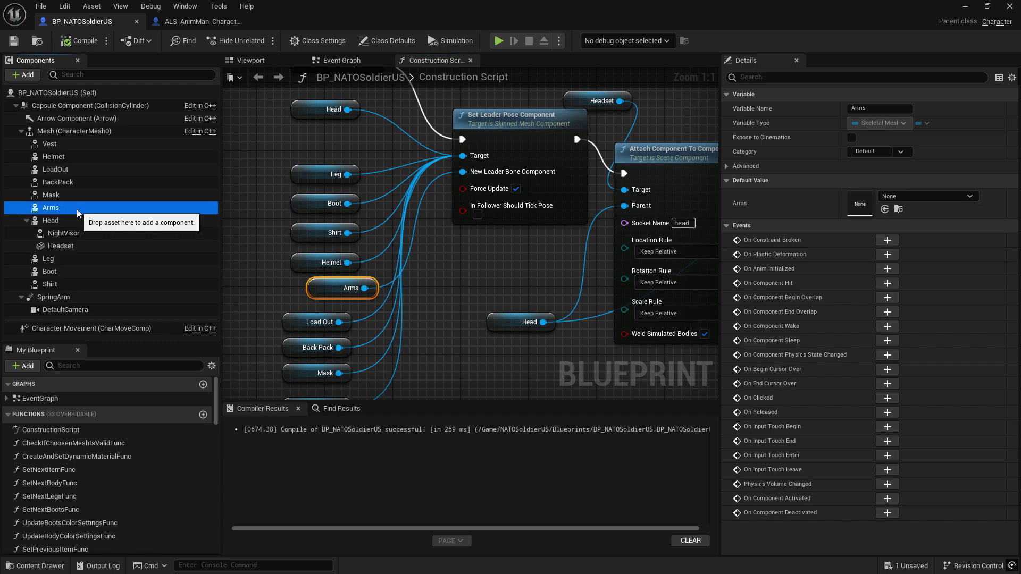
click(900, 282)
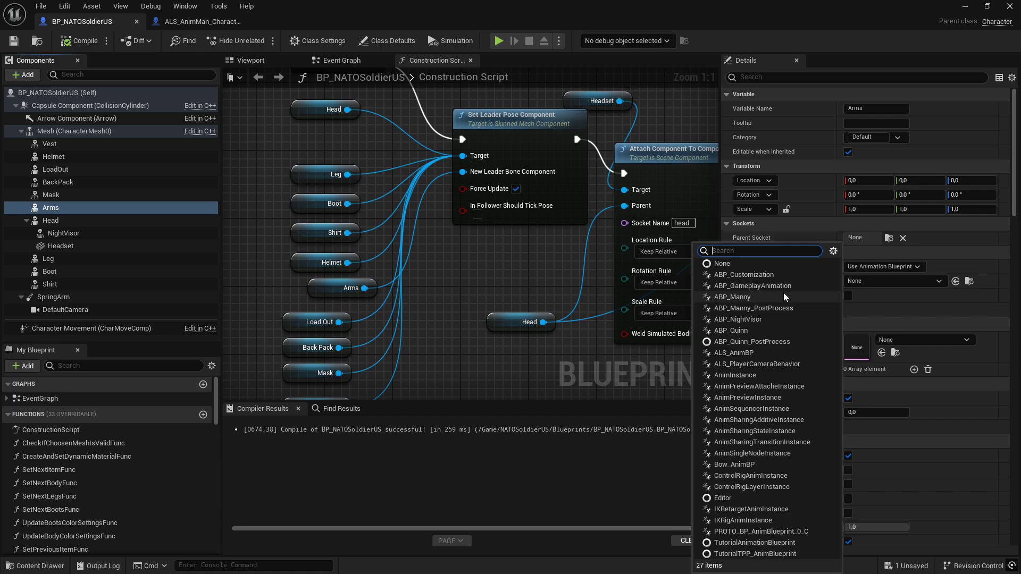
click(783, 295)
click(72, 43)
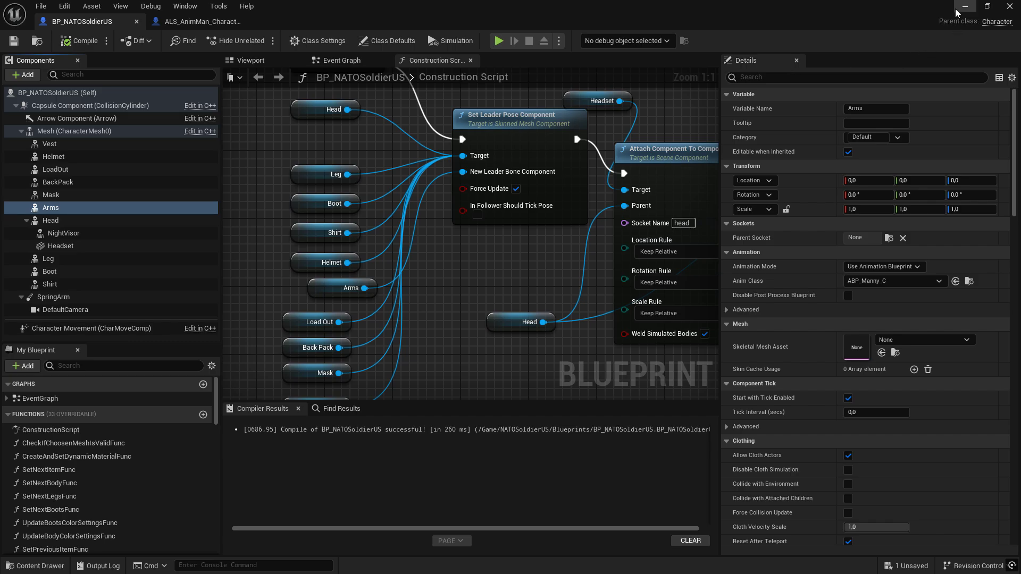
- Create an Animation Blueprint in the Tutorial folder for the specific skeleton SKEL_Manny_Simple_Skeleton
click(957, 7)
click(42, 566)
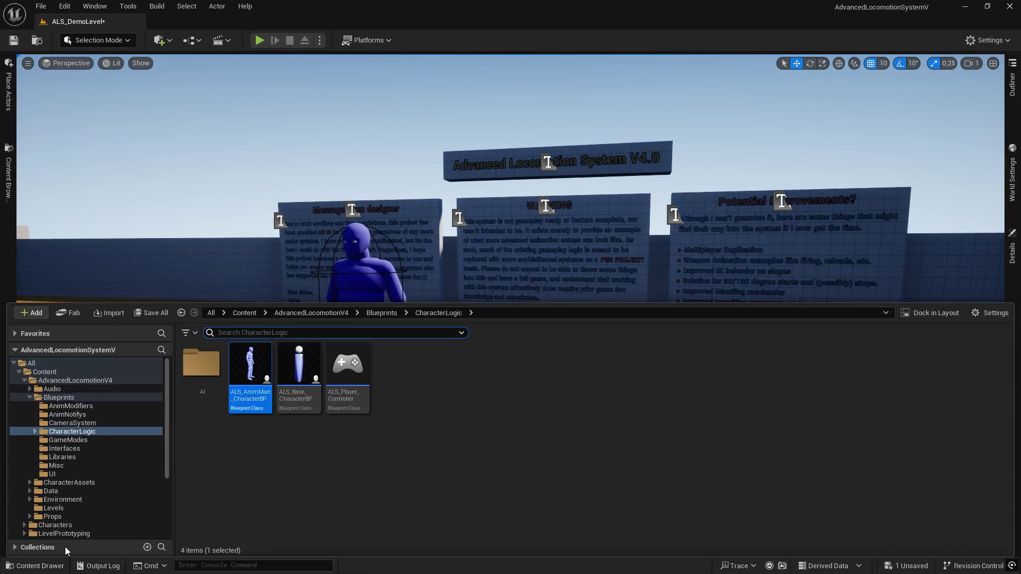
scroll(71, 532, down, 5)
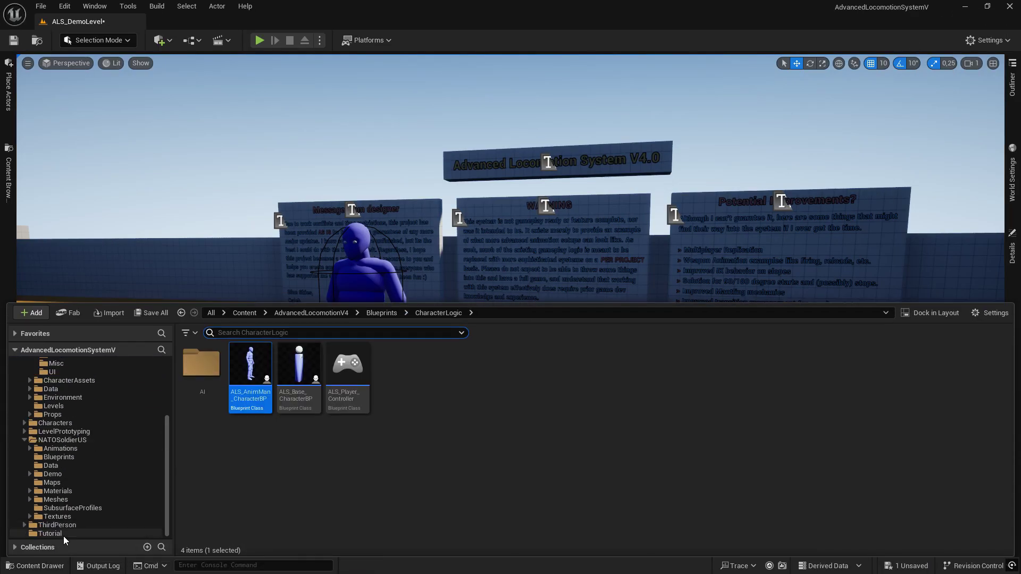
click(62, 533)
right_click(375, 377)
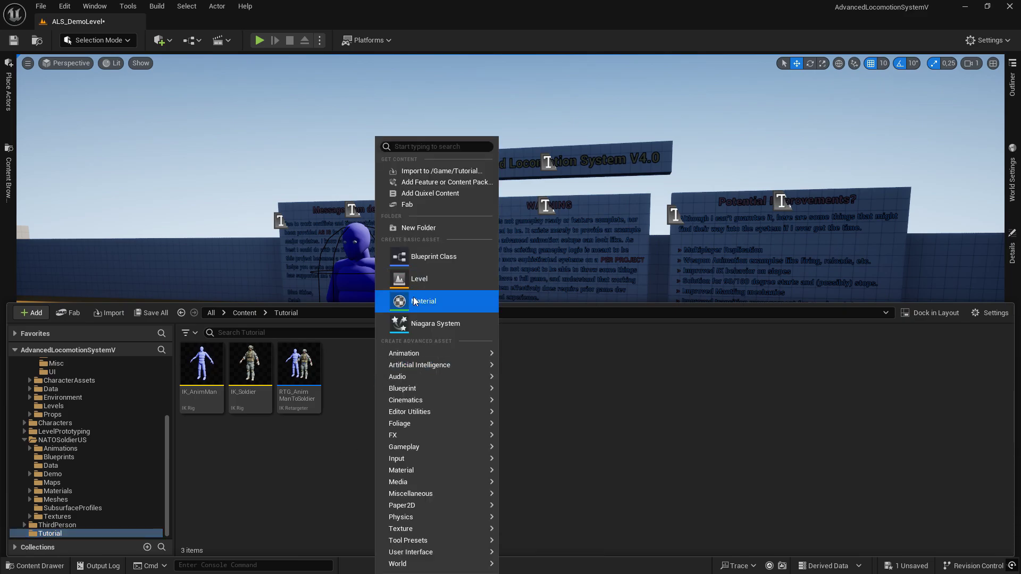
mouse_move(408, 359)
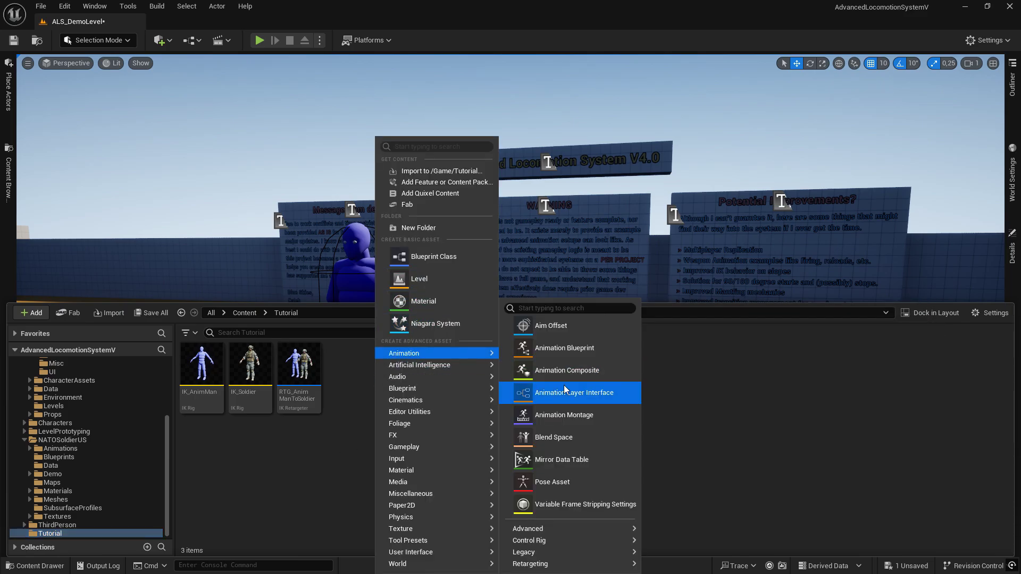
click(573, 348)
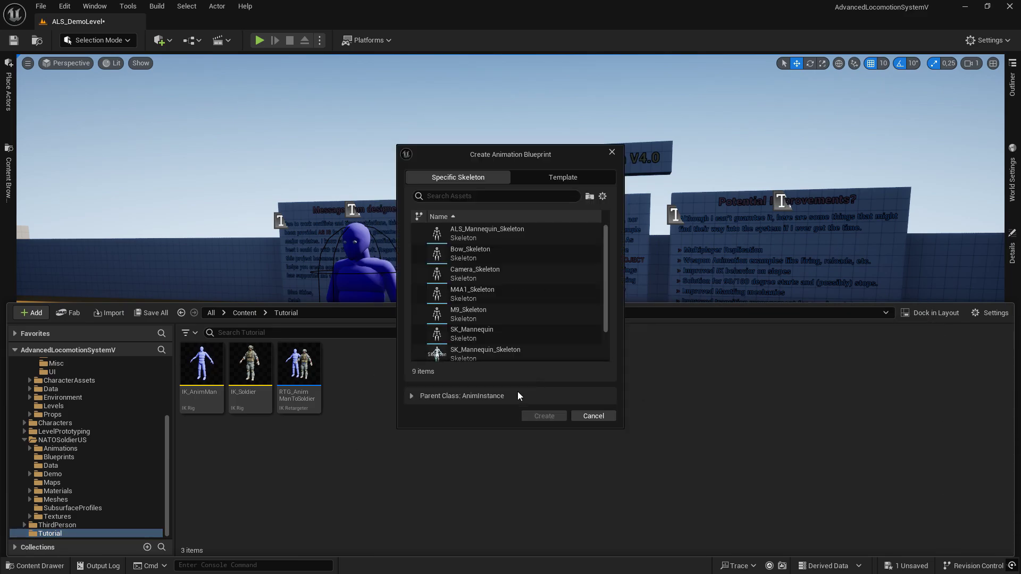
scroll(506, 339, down, 2)
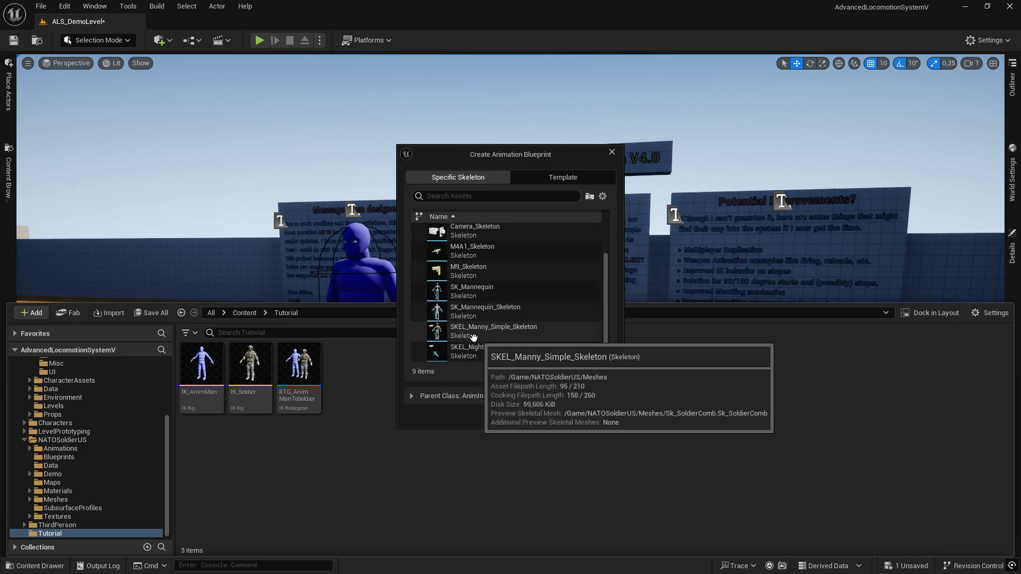
click(441, 330)
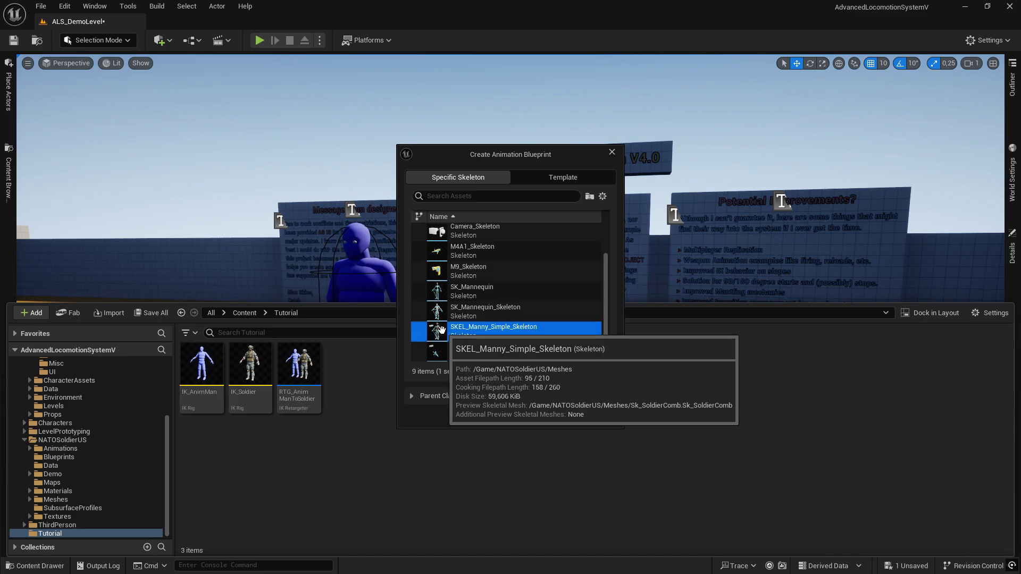
click(543, 416)
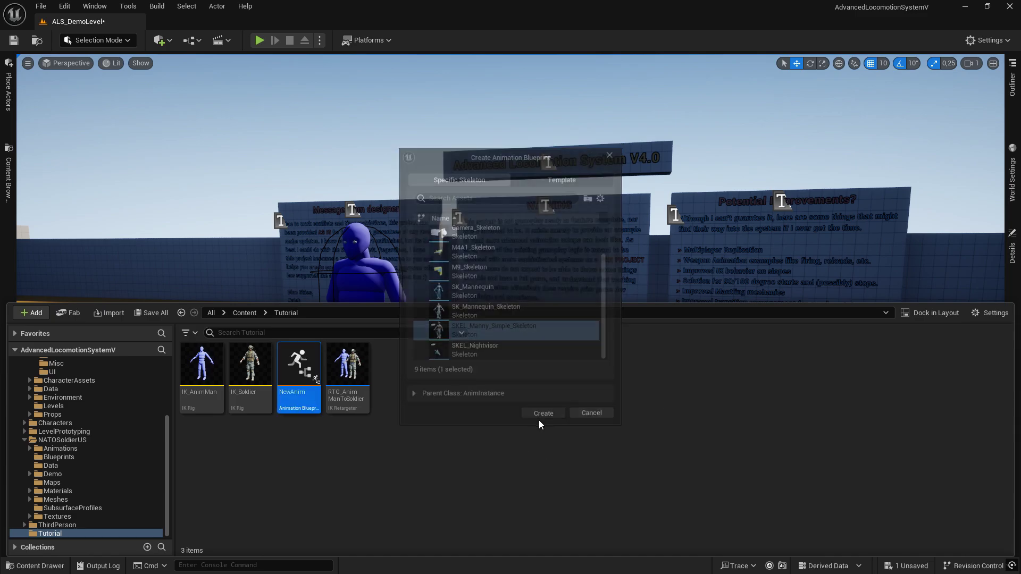
- Name the new Animation Blueprint ABP_retargeting and open it for editing
text(ABP)
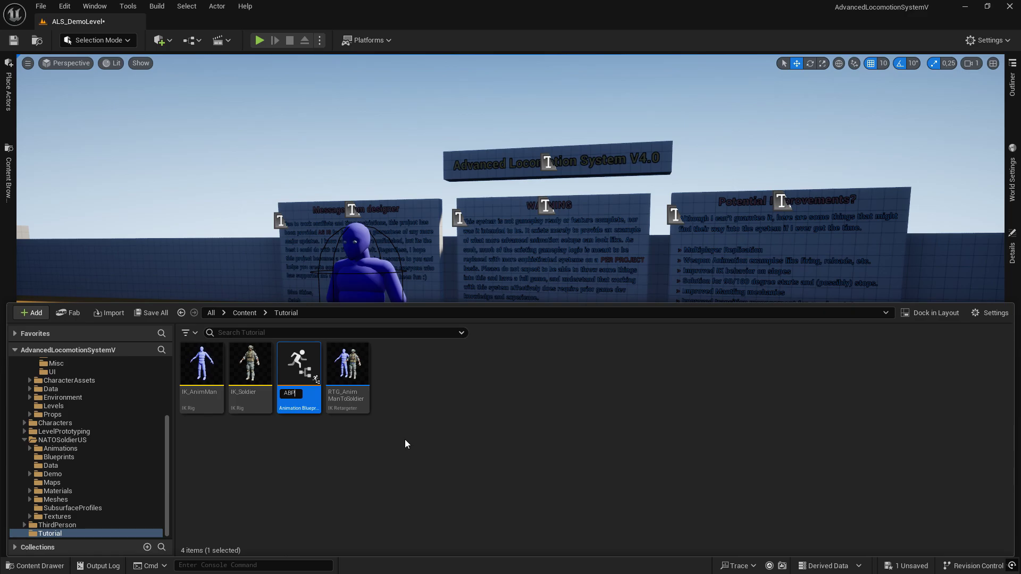
text(_retargeting)
key(Return)
double_click(206, 368)
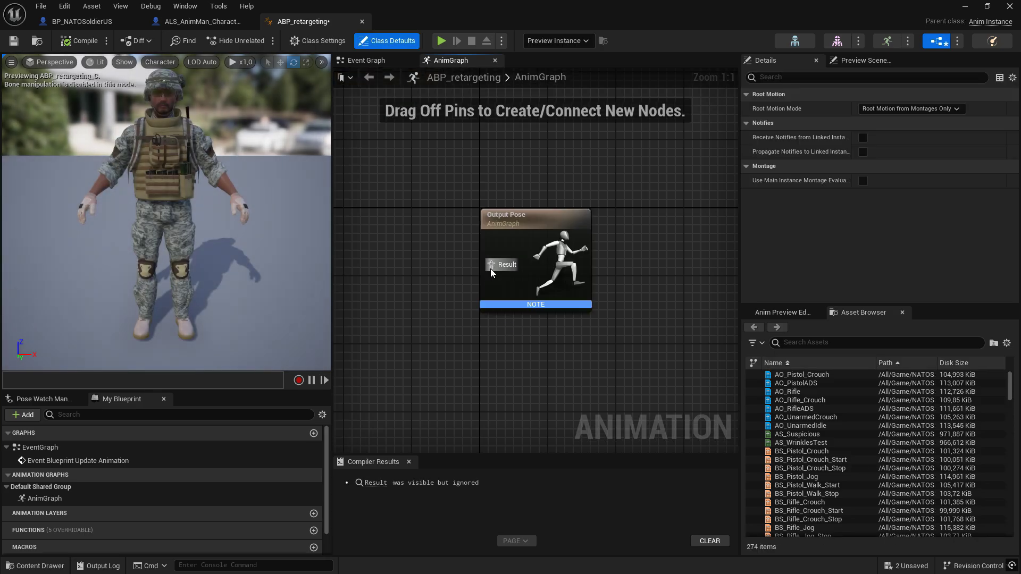
- Add a Retarget Pose From Mesh node feeding the Output Pose's Result in the AnimGraph, and move Output Pose aside to make room
drag(491, 271, 429, 254)
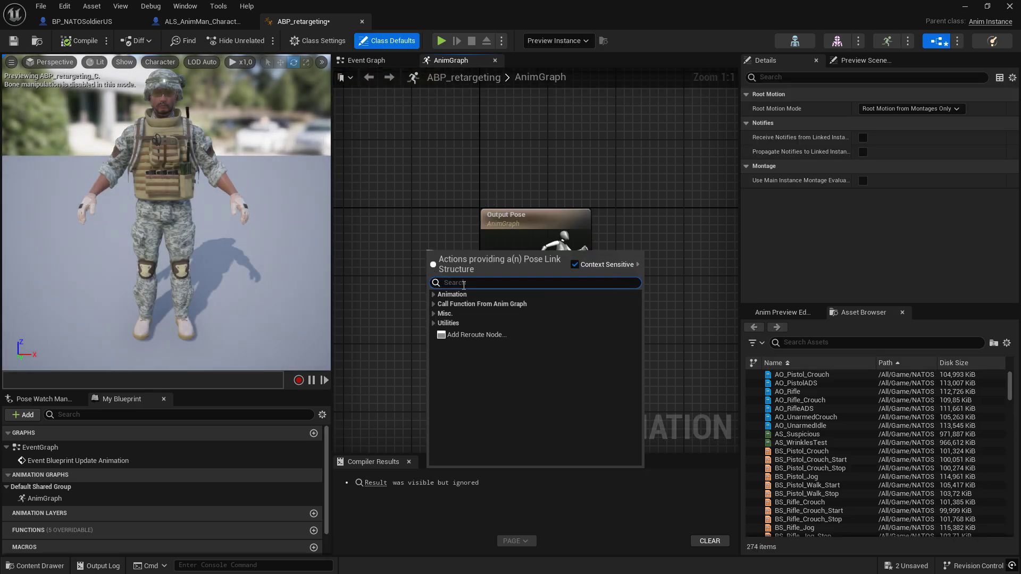
text(reta)
click(522, 385)
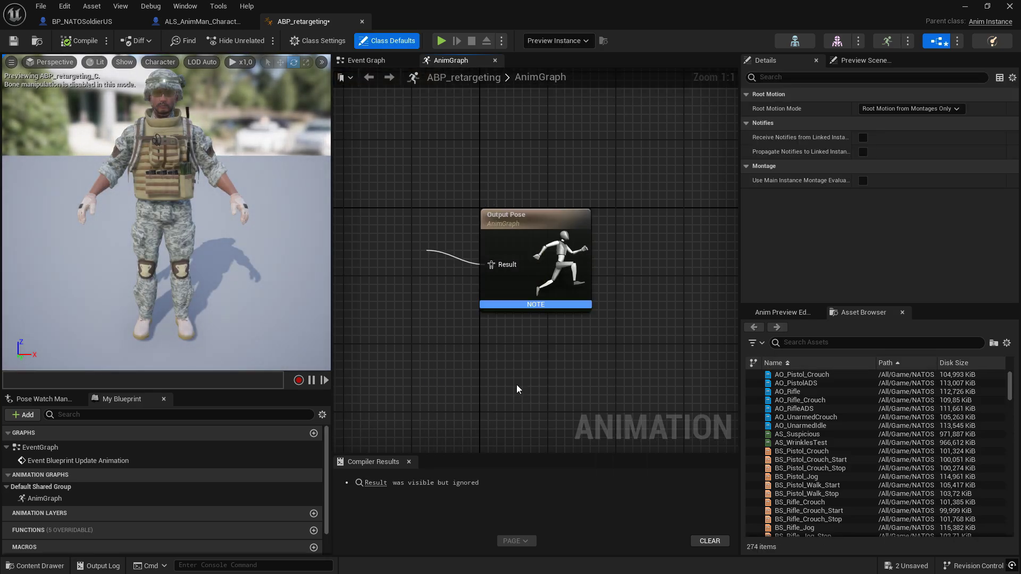
drag(518, 229, 604, 238)
- Set the Retarget Pose From Mesh node's IKRetargeter Asset to RTG_AnimManToSoldier and compile ABP_retargeting
click(518, 258)
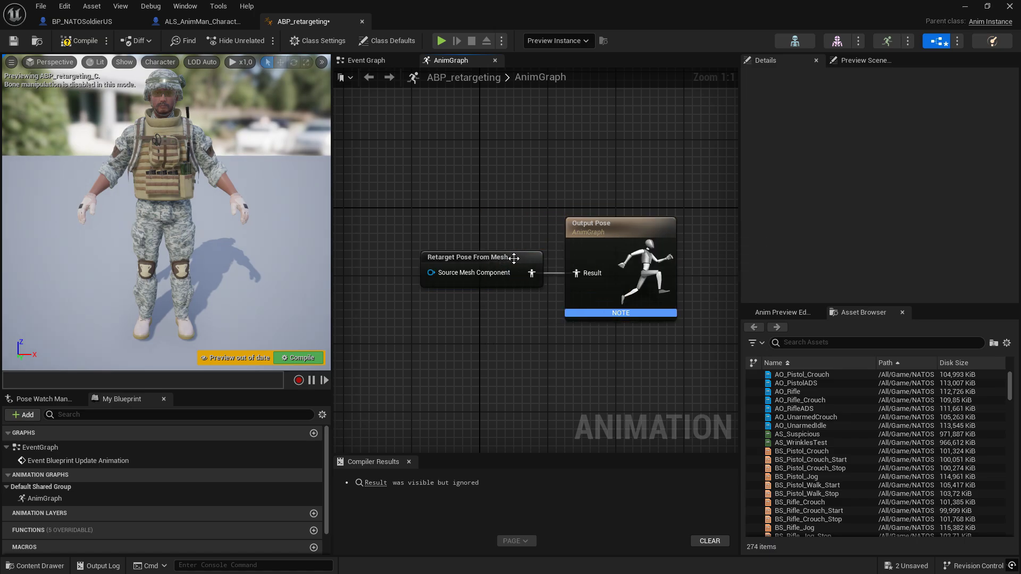
click(915, 128)
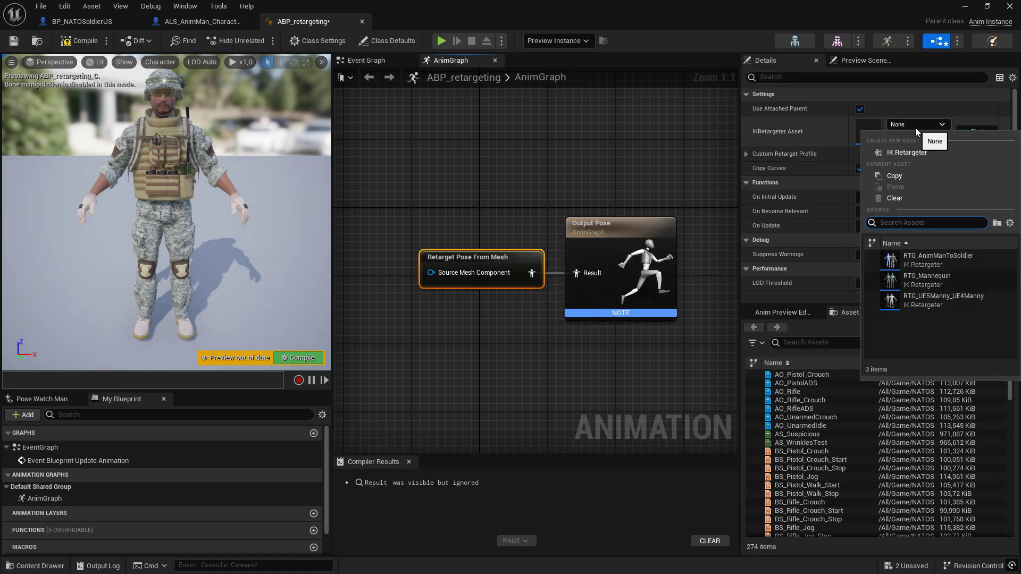
click(934, 257)
click(80, 41)
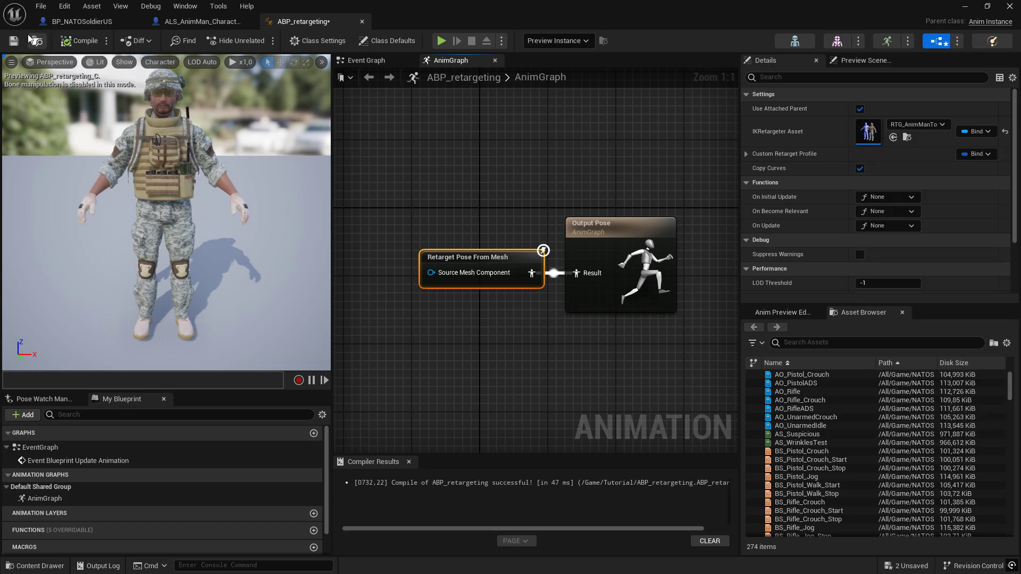
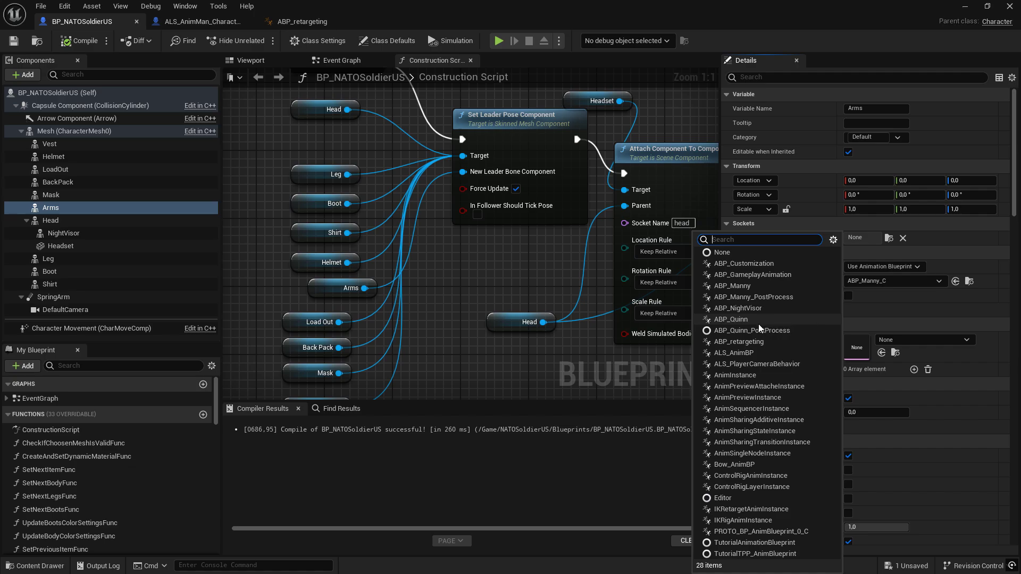
- Set the Arms component's Anim Class to ABP_retargeting in BP_NATOSoldierUS and compile the blueprint
click(757, 342)
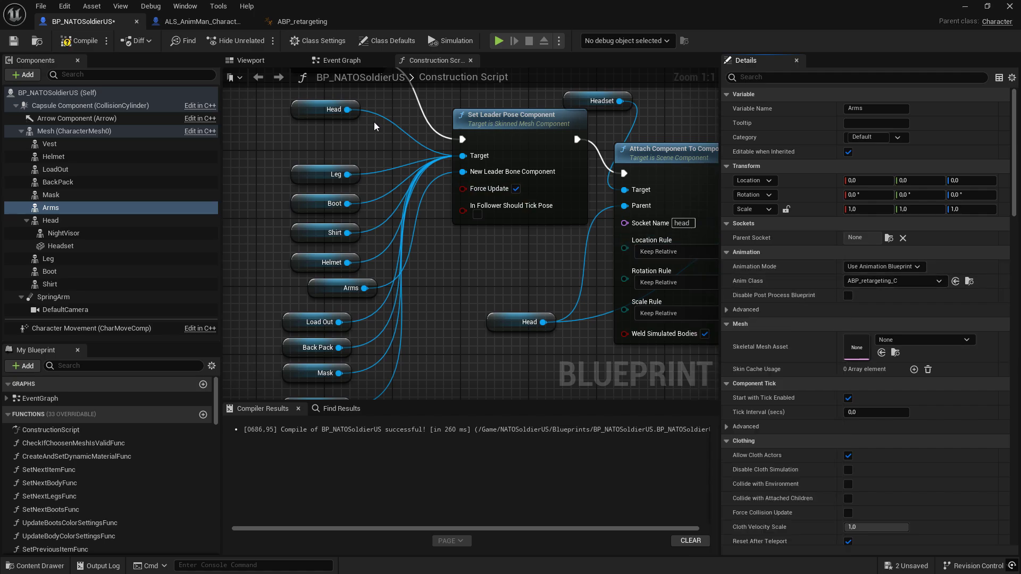
click(85, 40)
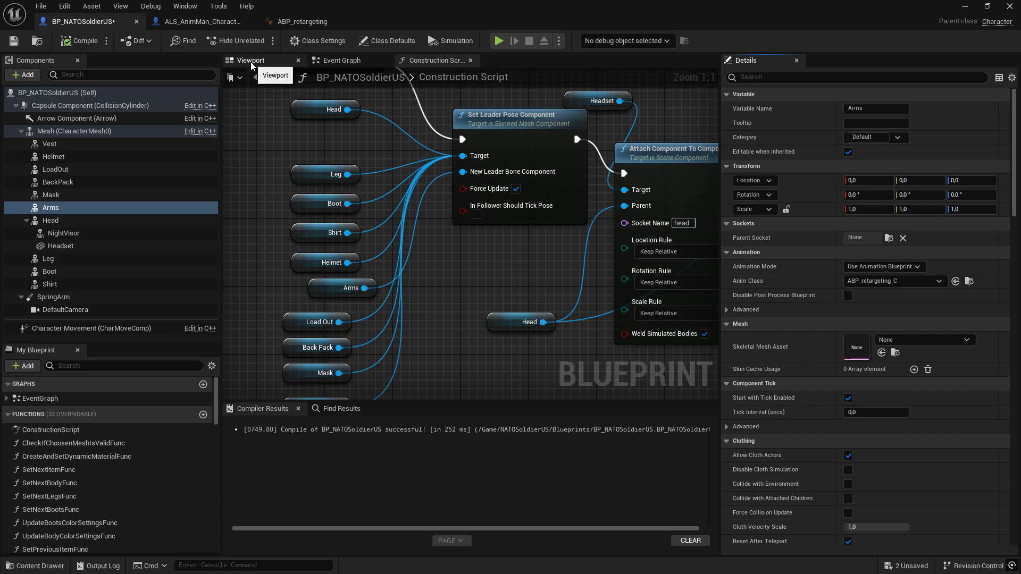
- Open the Customiztion Function called at the end of the Construction Script
scroll(374, 173, down, 3)
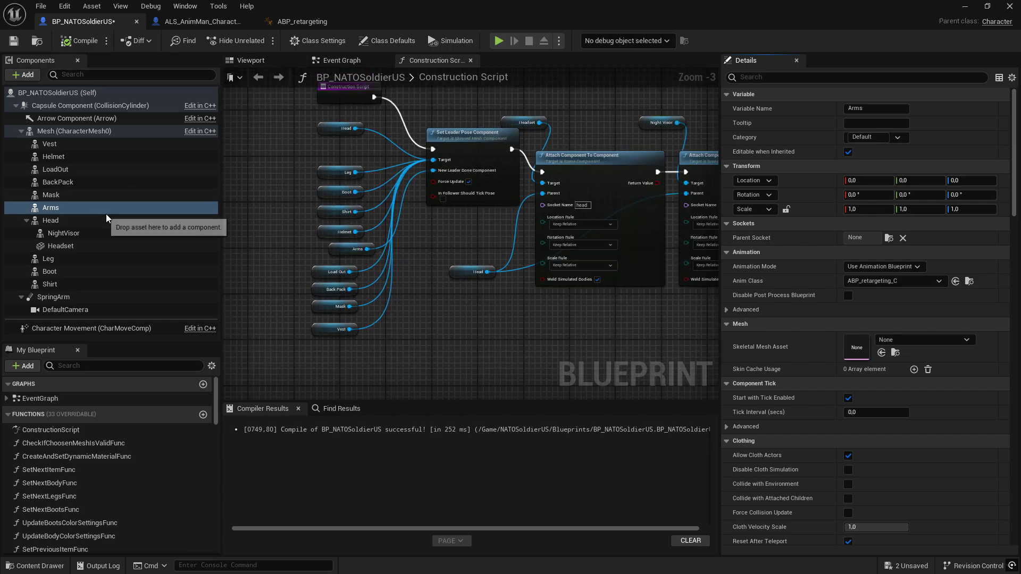
right_drag(294, 180, 355, 302)
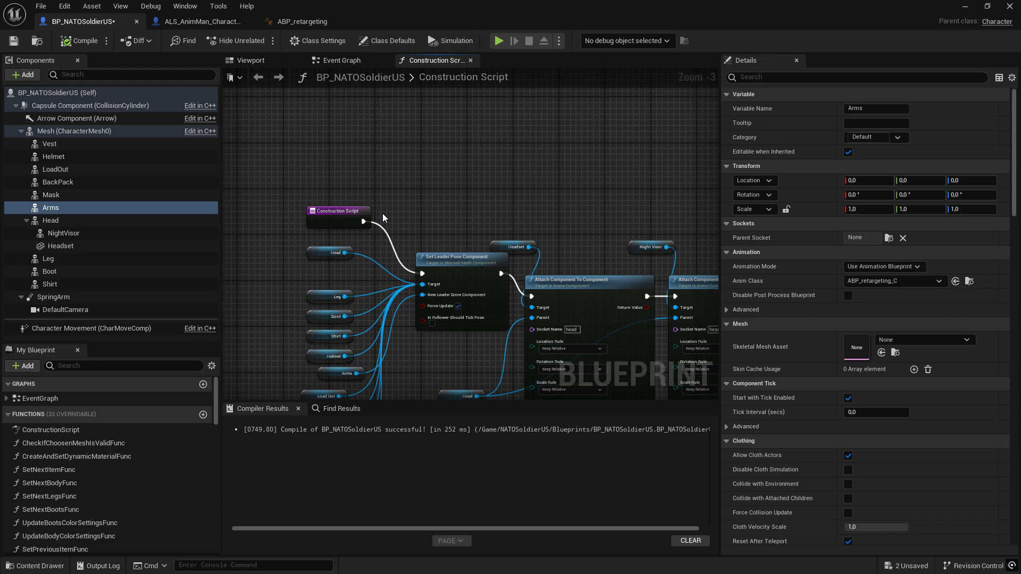
right_drag(459, 244, 453, 184)
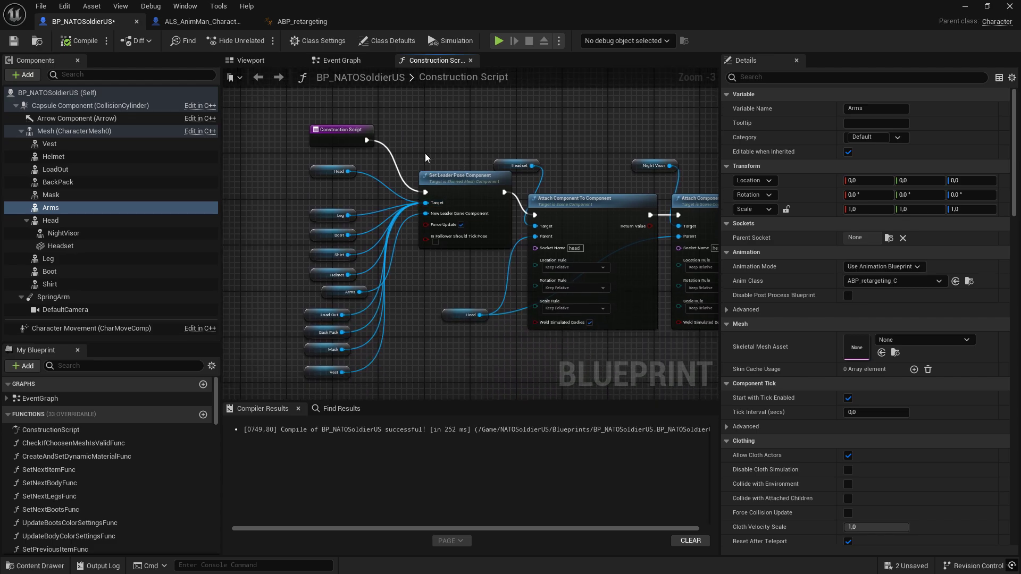
right_drag(473, 147, 237, 142)
right_drag(517, 214, 378, 216)
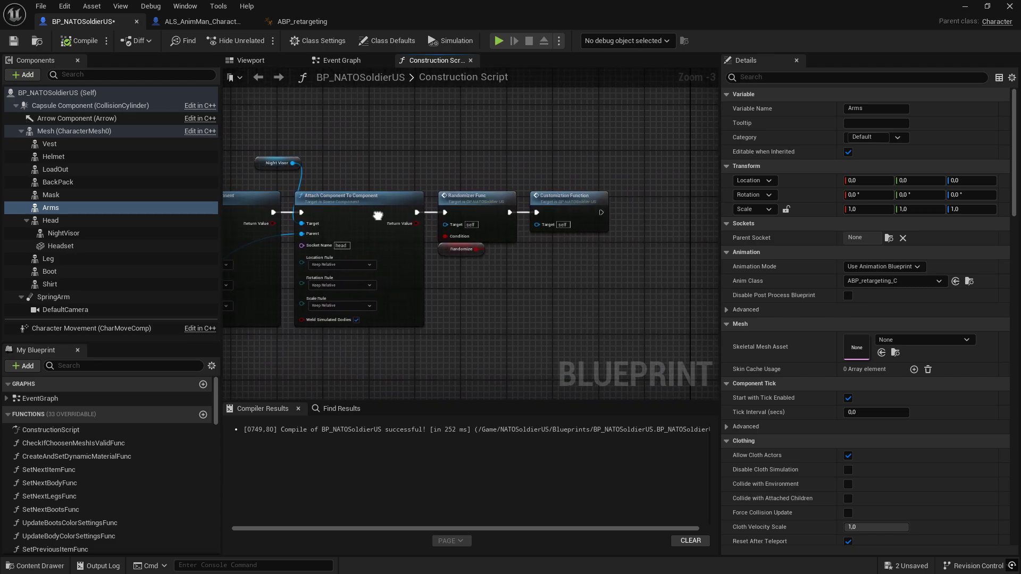
right_drag(596, 205, 517, 212)
scroll(516, 212, up, 3)
double_click(473, 204)
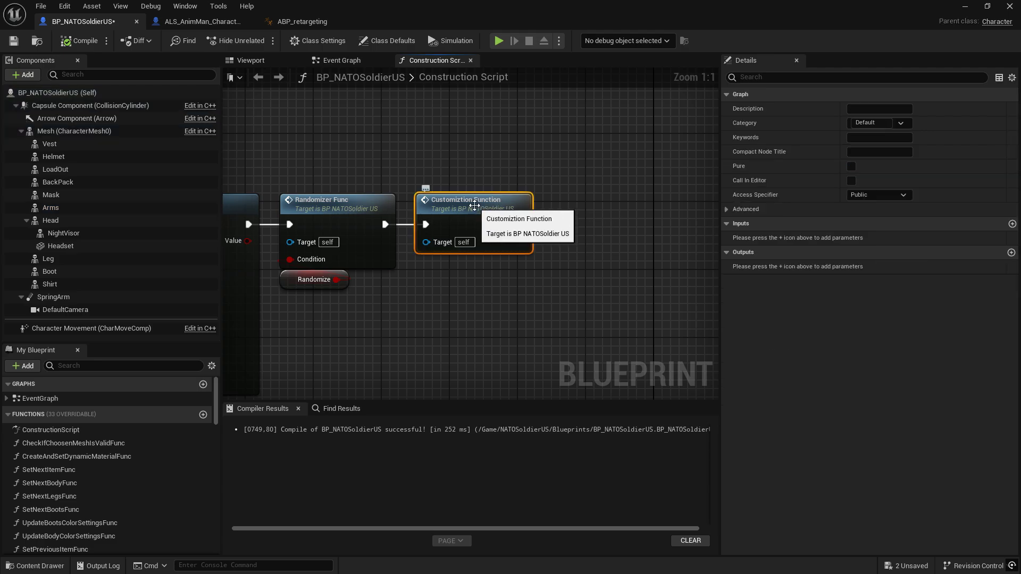
- Replace the Mesh reference with Arms as Target Mesh on Check if Choosen Mesh Is Valid Func in the Change Hands section
right_drag(459, 175, 516, 345)
scroll(486, 263, up, 2)
scroll(486, 263, up, 3)
scroll(439, 192, up, 3)
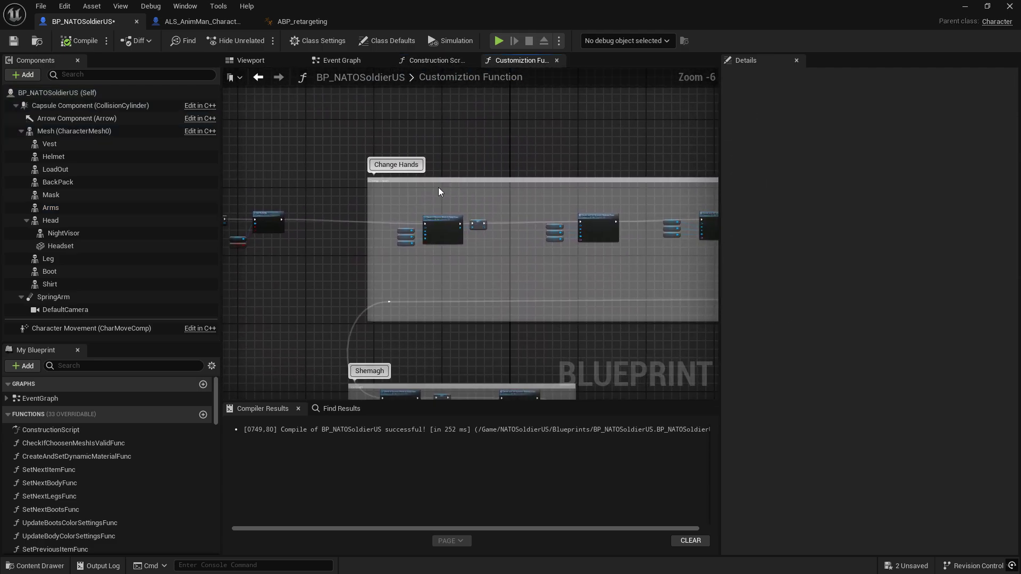
scroll(391, 254, up, 3)
right_drag(405, 276, 436, 270)
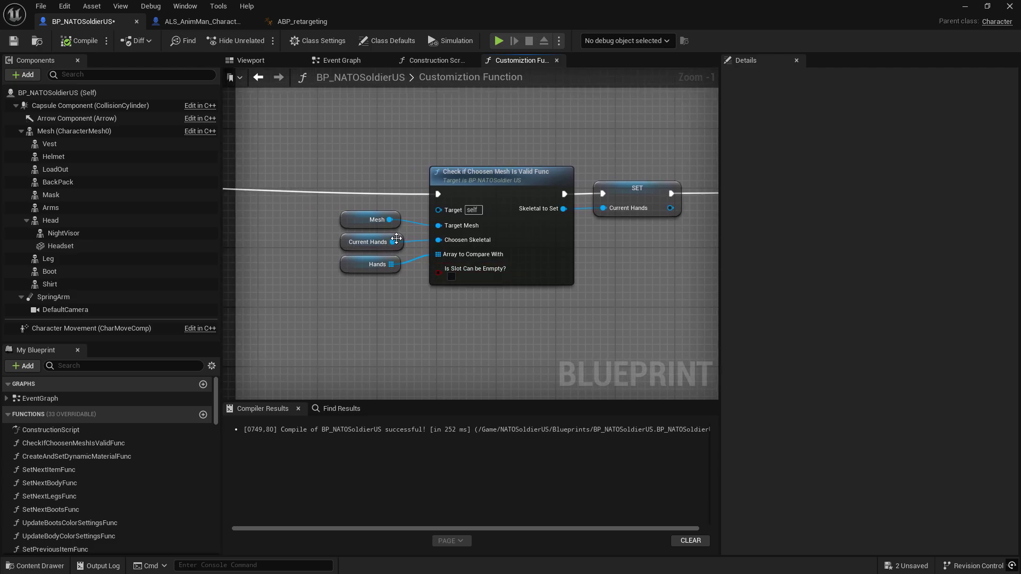
click(362, 220)
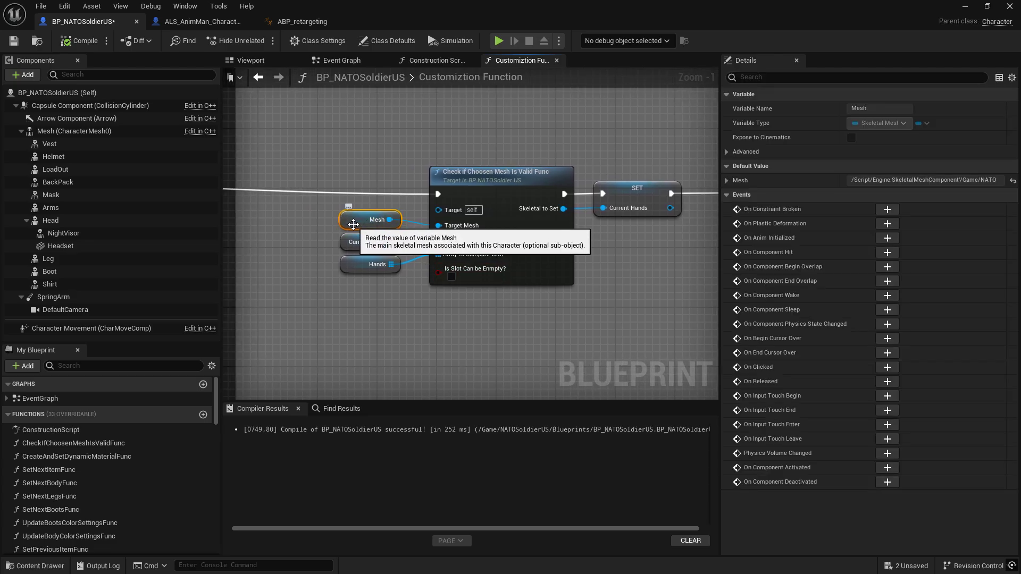
key(Delete)
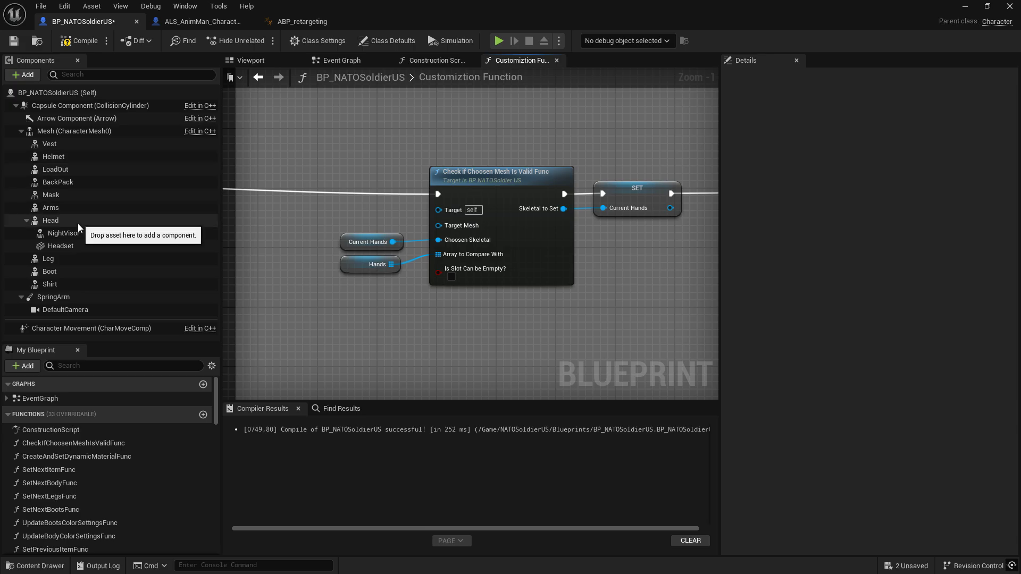
drag(50, 207, 441, 226)
- Replace the Mesh reference with Arms on Mesh to Set Material To of the Create and Set Dynamic Material Func node for the Gloves slot
right_drag(542, 223, 177, 222)
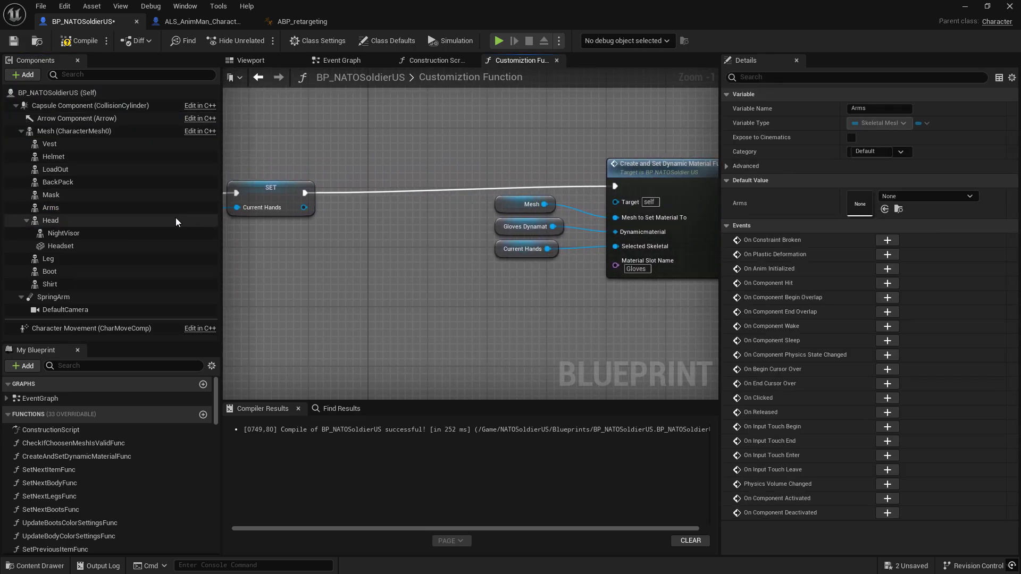
key(Delete)
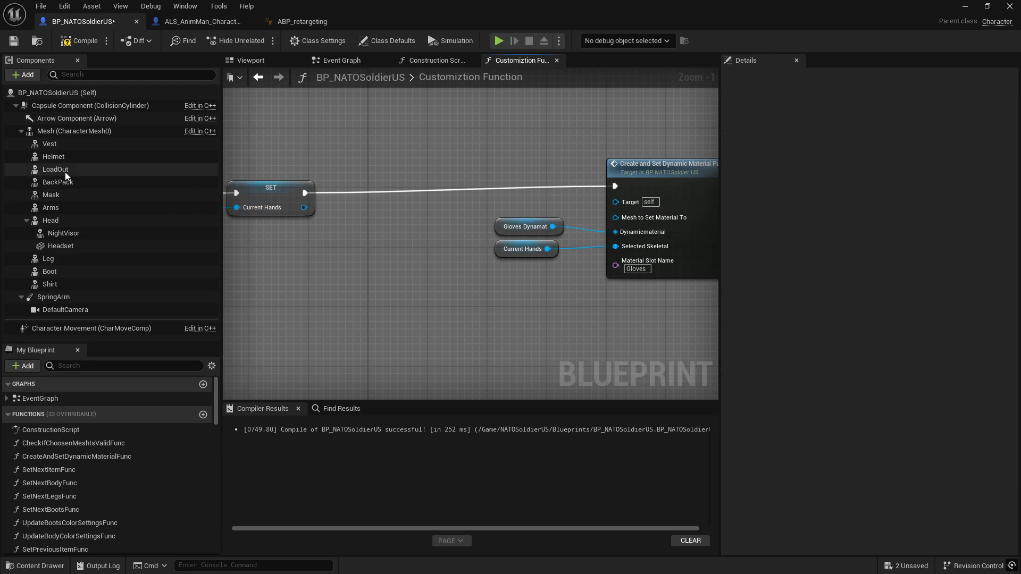
drag(56, 208, 610, 225)
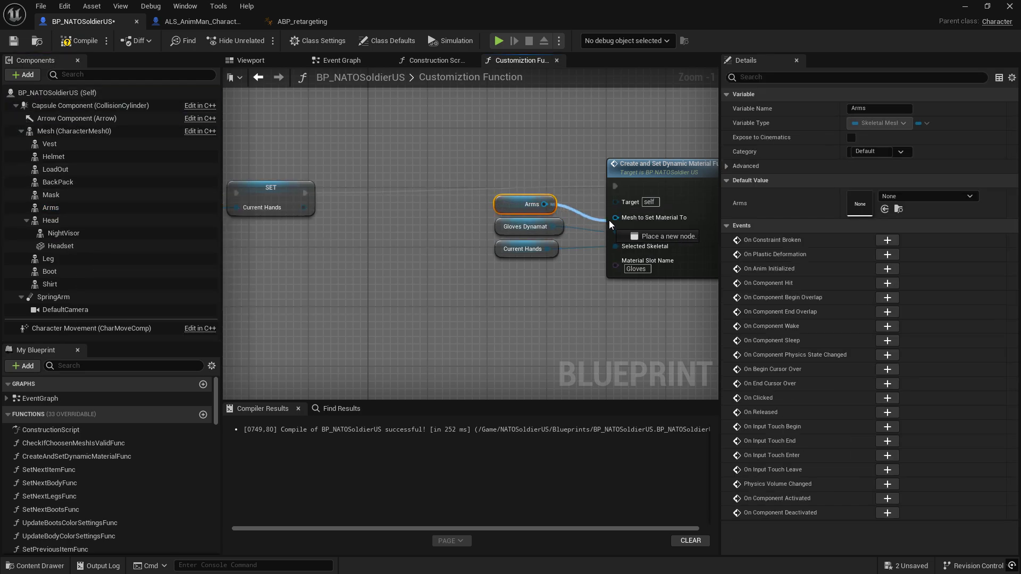
- Replace Mesh with Arms on the Body slot's Create and Set Dynamic Material Func node, and save and compile the blueprint
right_drag(563, 228, 219, 228)
right_drag(373, 227, 258, 247)
click(479, 210)
key(Delete)
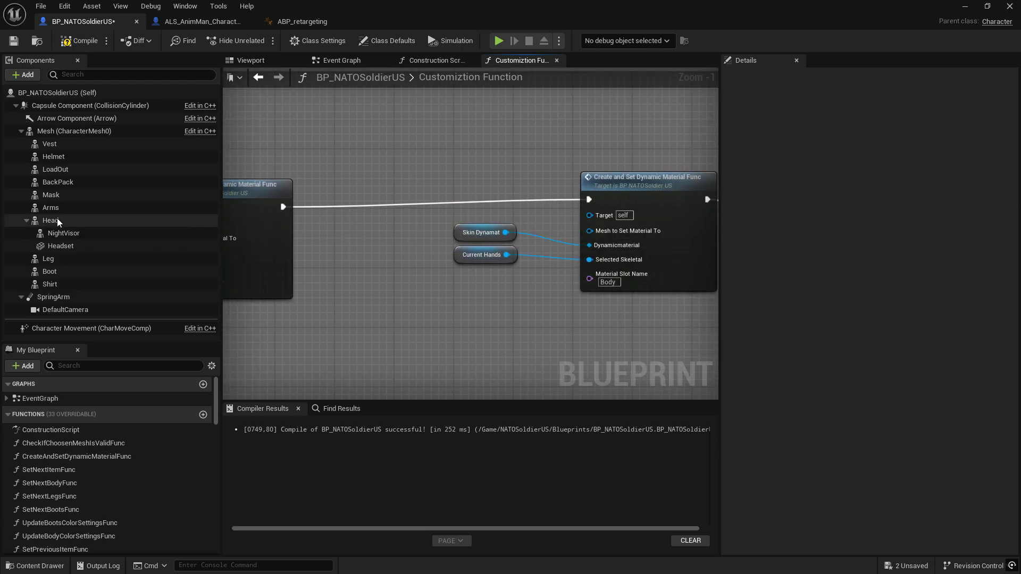
click(118, 209)
drag(118, 208, 529, 222)
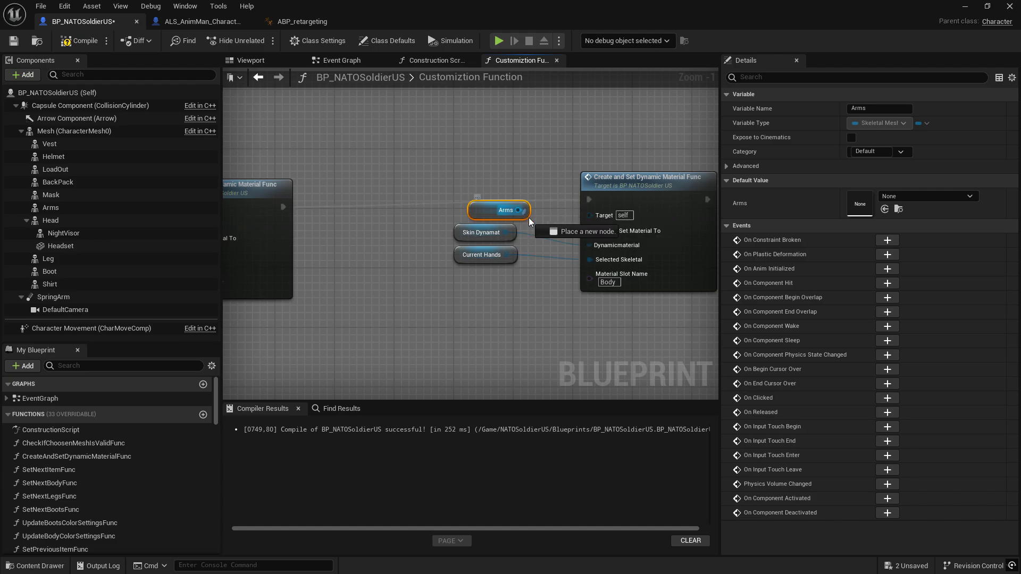
drag(591, 232, 592, 232)
mouse_move(591, 233)
right_down()
mouse_move(484, 228)
mouse_move(579, 220)
right_up()
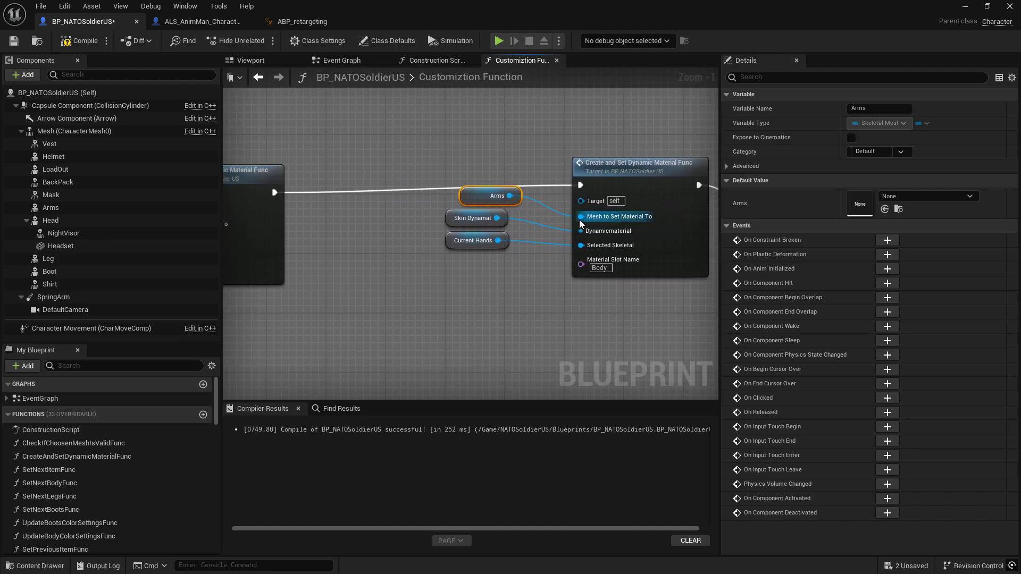
click(13, 41)
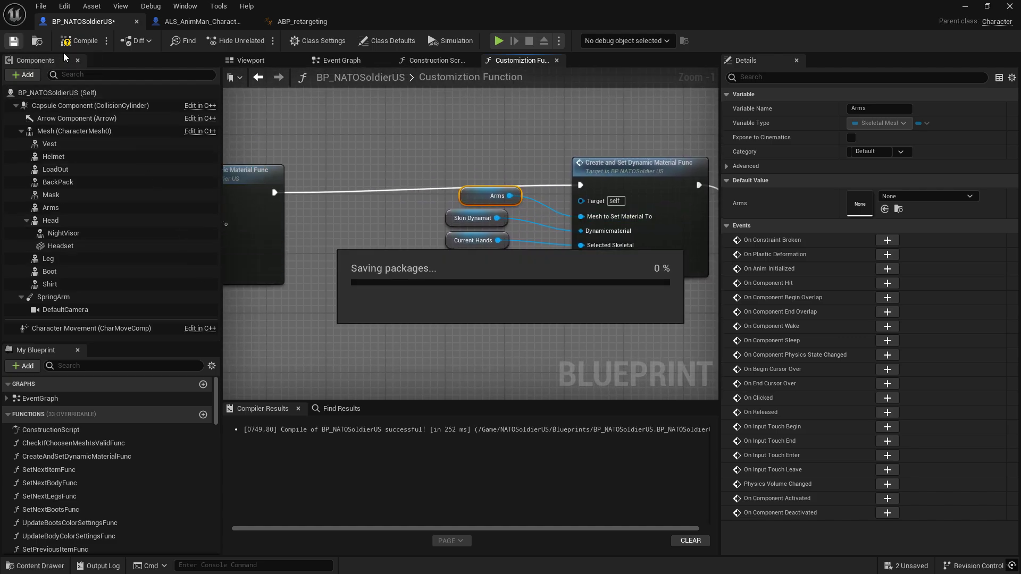
click(81, 45)
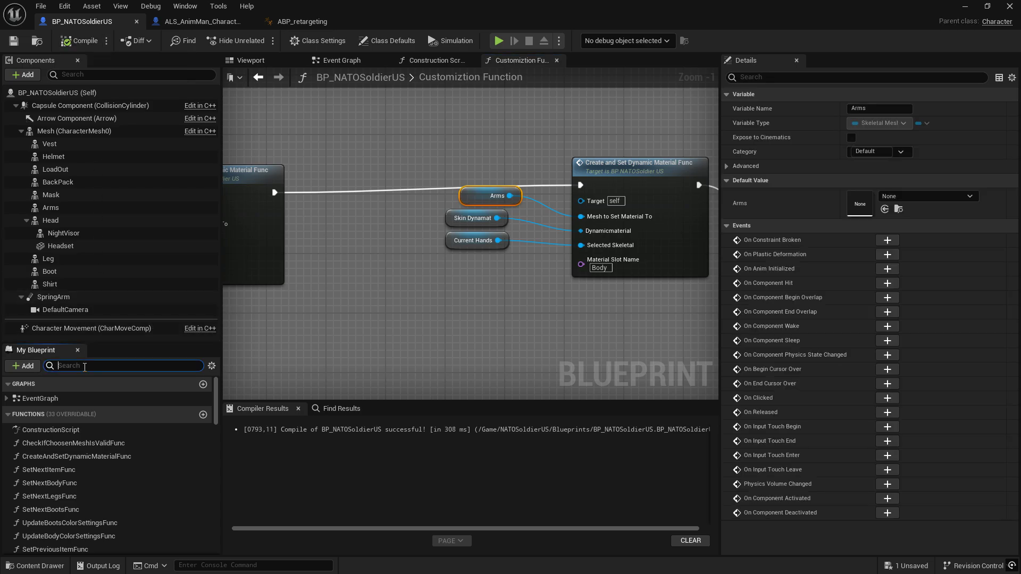
- Open SetNextGlovesFunc and replace the Mesh reference with Arms as Target Mesh on Set Next Item Func
click(85, 367)
text(gloves)
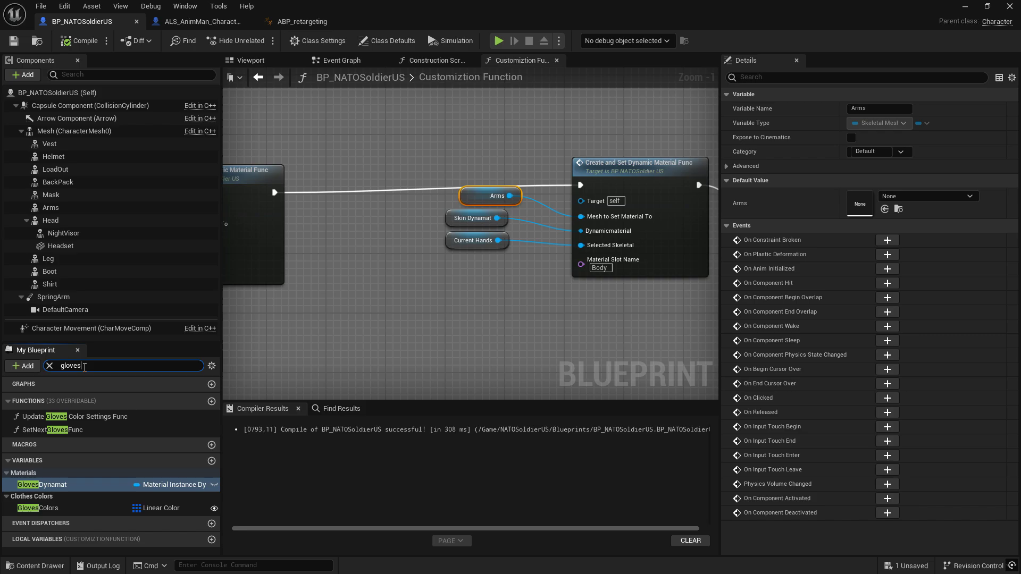
double_click(68, 429)
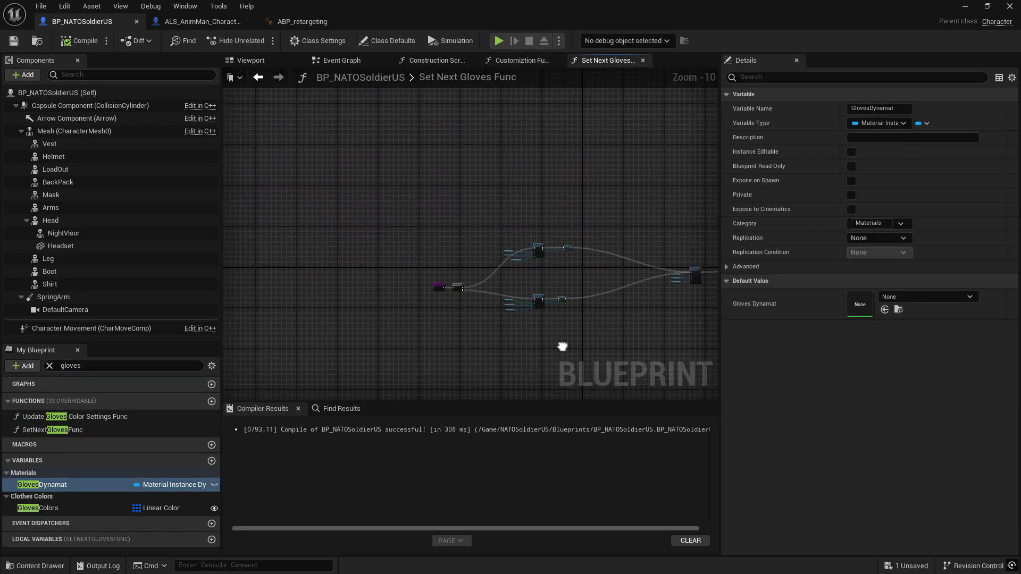
scroll(558, 275, up, 3)
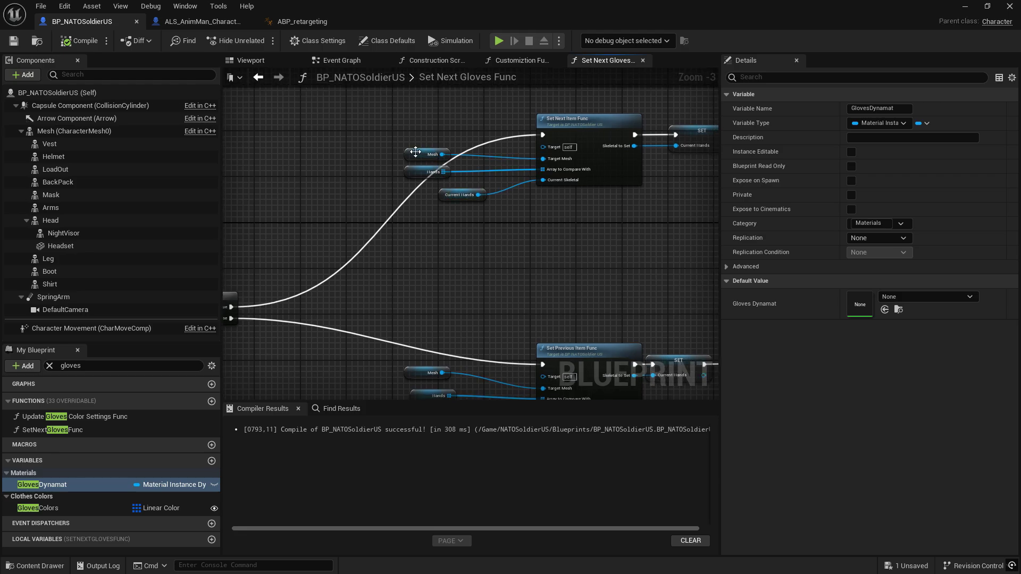
click(415, 152)
key(Delete)
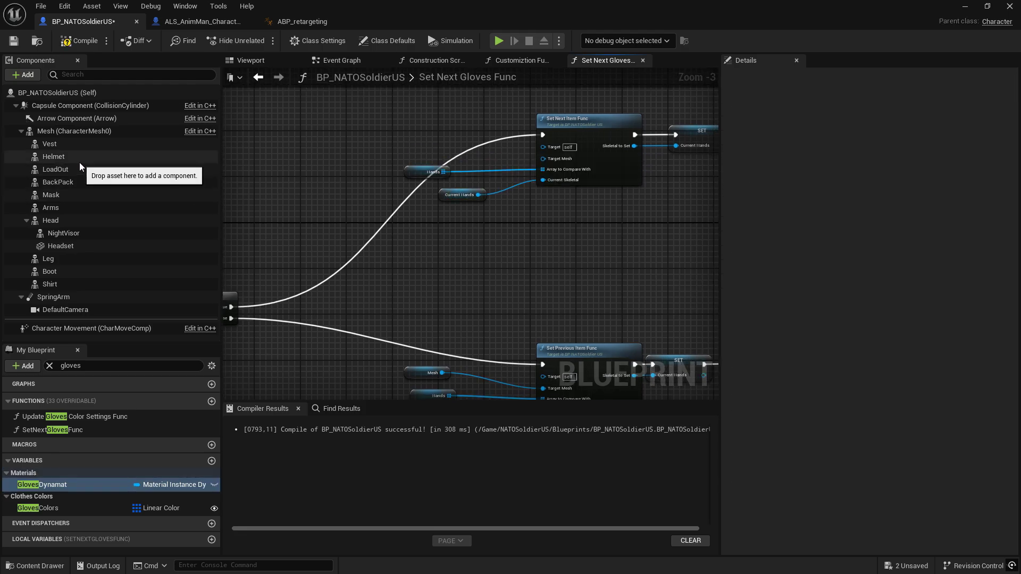
drag(51, 208, 545, 162)
- Replace the Mesh reference with Arms as Target Mesh on the Set Previous Item Func node
right_drag(532, 231, 467, 97)
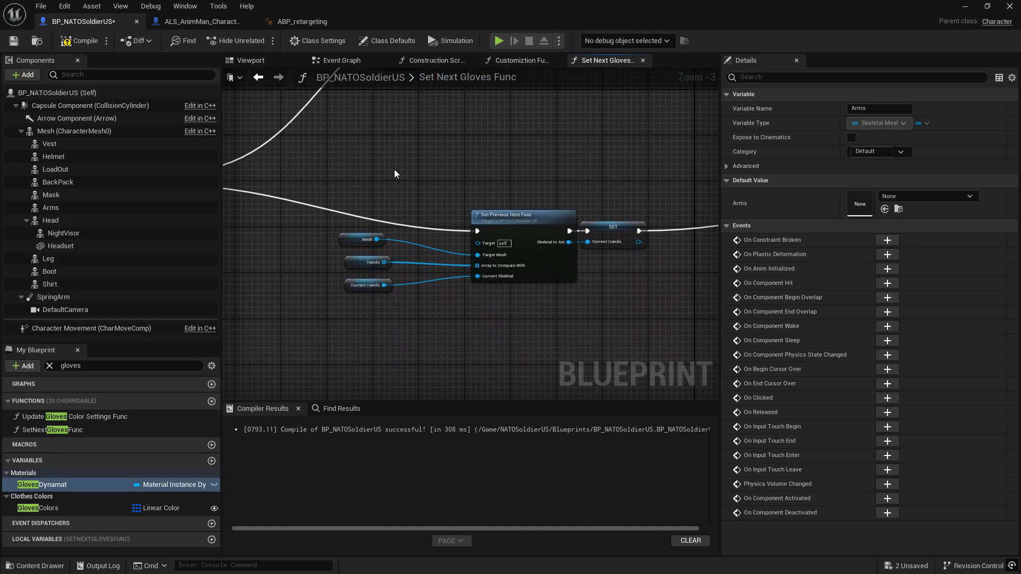
click(342, 241)
key(Delete)
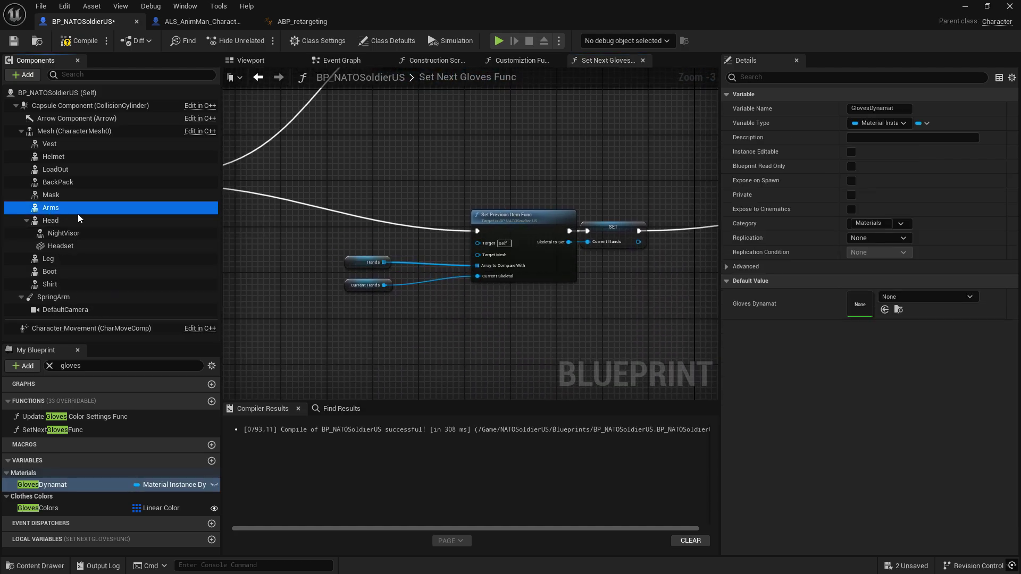
drag(78, 214, 372, 235)
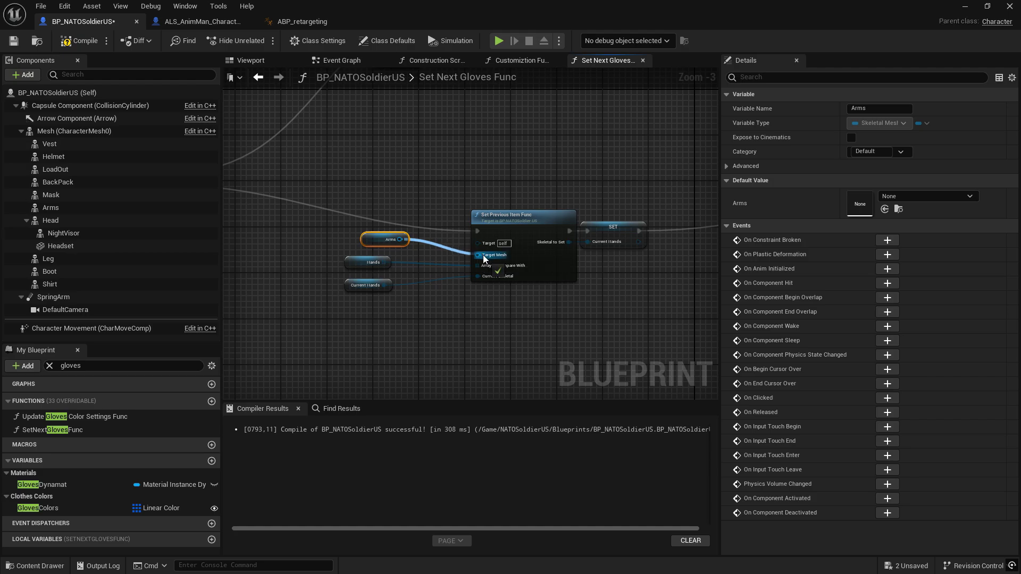
drag(483, 260, 483, 260)
- In Set Next Gloves Func, replace Mesh with Arms on the Gloves slot's Create and Set Dynamic Material Func node
right_drag(531, 255, 238, 352)
scroll(419, 212, up, 2)
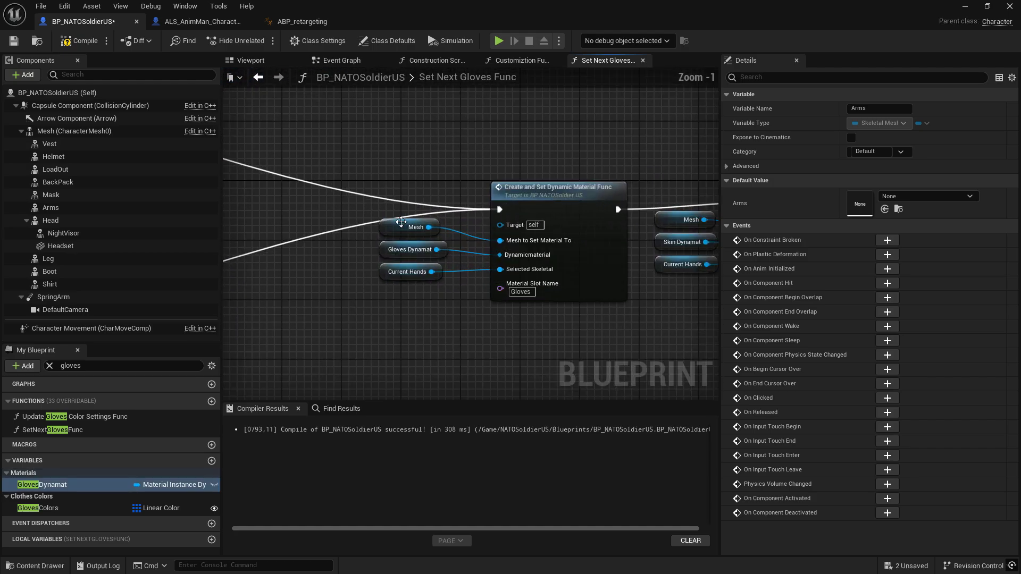
click(397, 222)
key(Delete)
drag(60, 209, 505, 243)
- Replace Mesh with Arms on the Body slot's dynamic material node in Set Next Gloves Func, and save and compile the blueprint
right_drag(529, 248, 259, 276)
click(322, 247)
key(Delete)
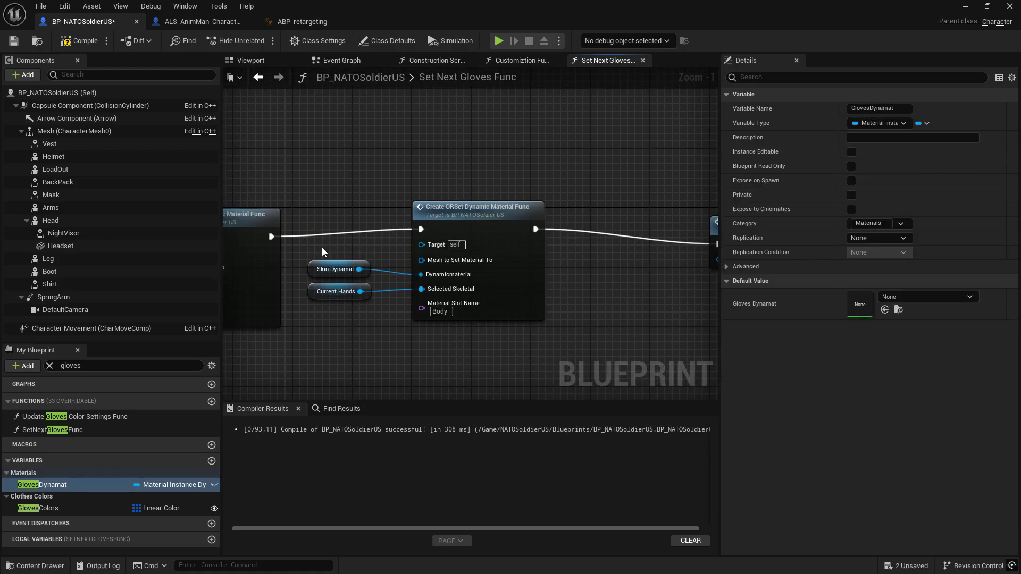
drag(50, 207, 421, 263)
right_drag(576, 264, 252, 264)
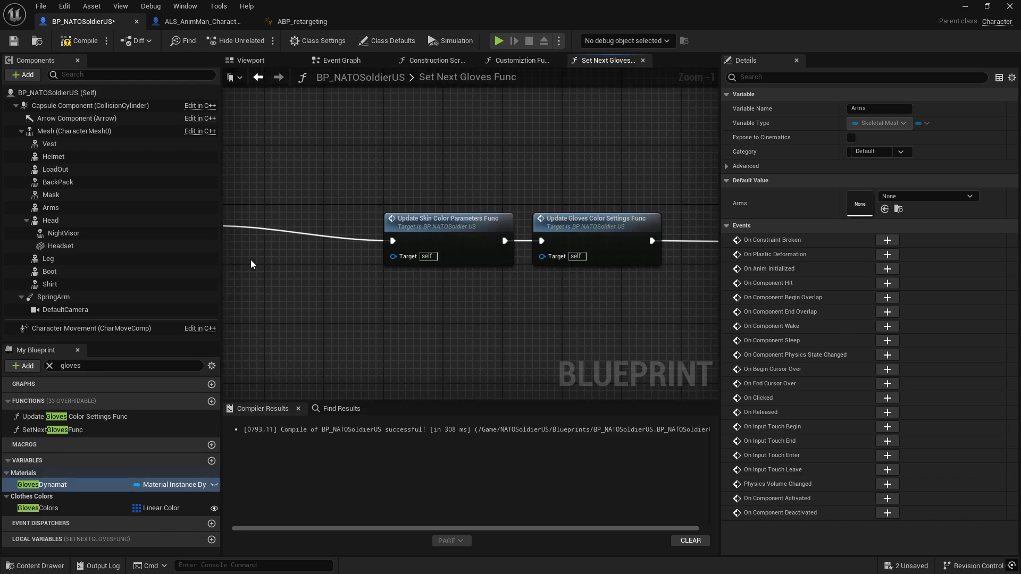
click(14, 40)
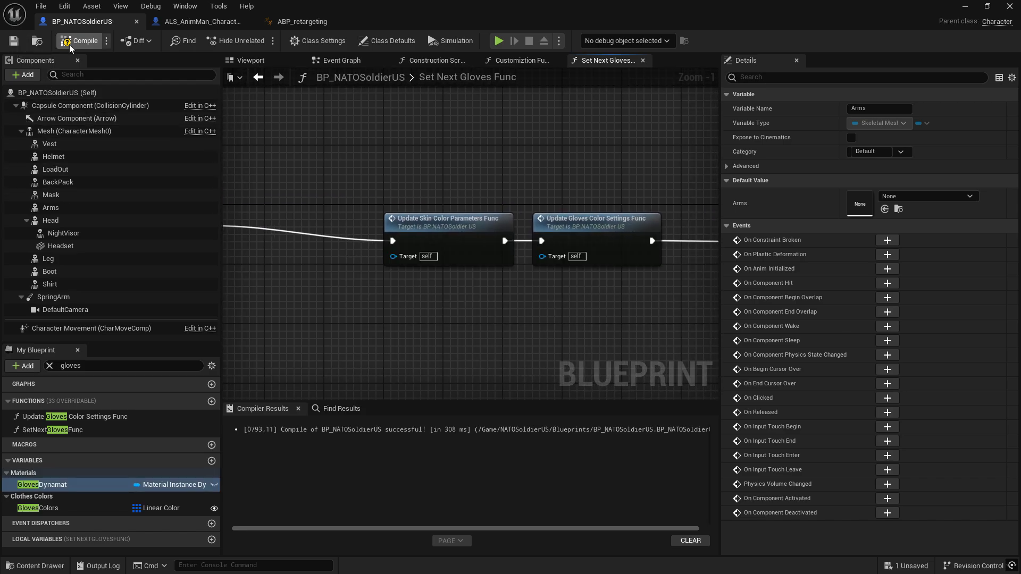
key(F7)
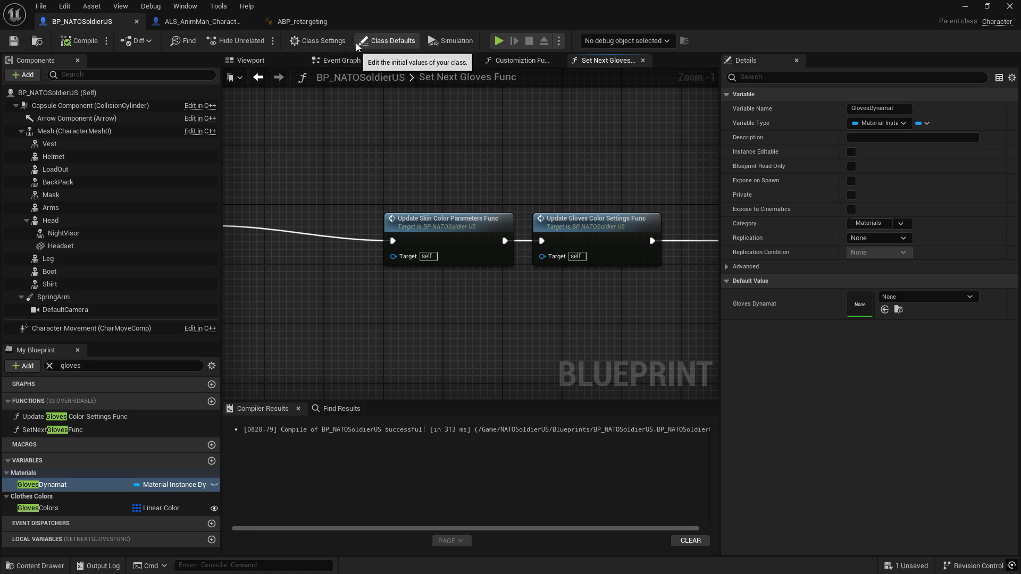
- Reparent the blueprint to ALS_AnimMan_CharacterBP in the class settings
click(336, 41)
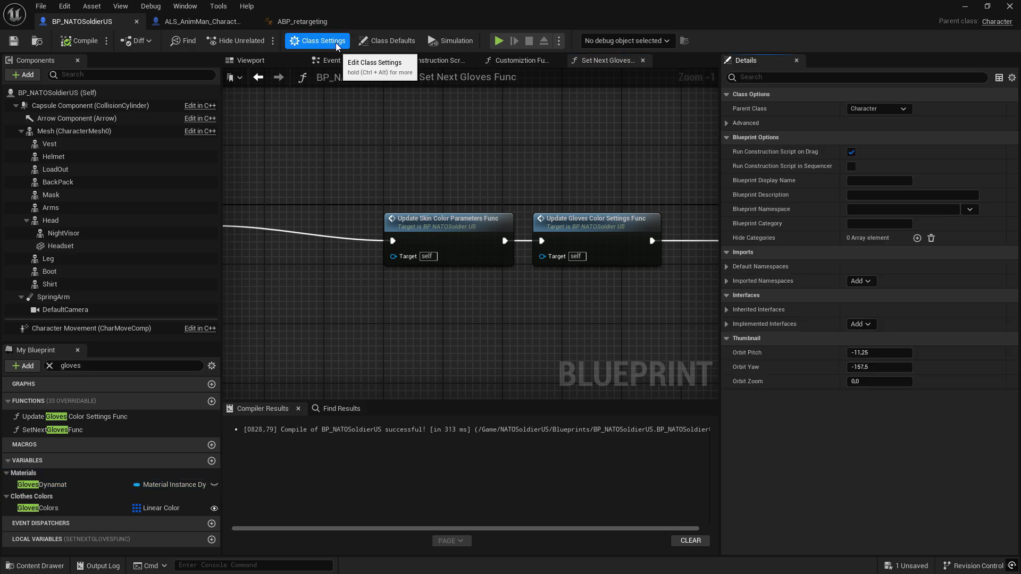
click(876, 109)
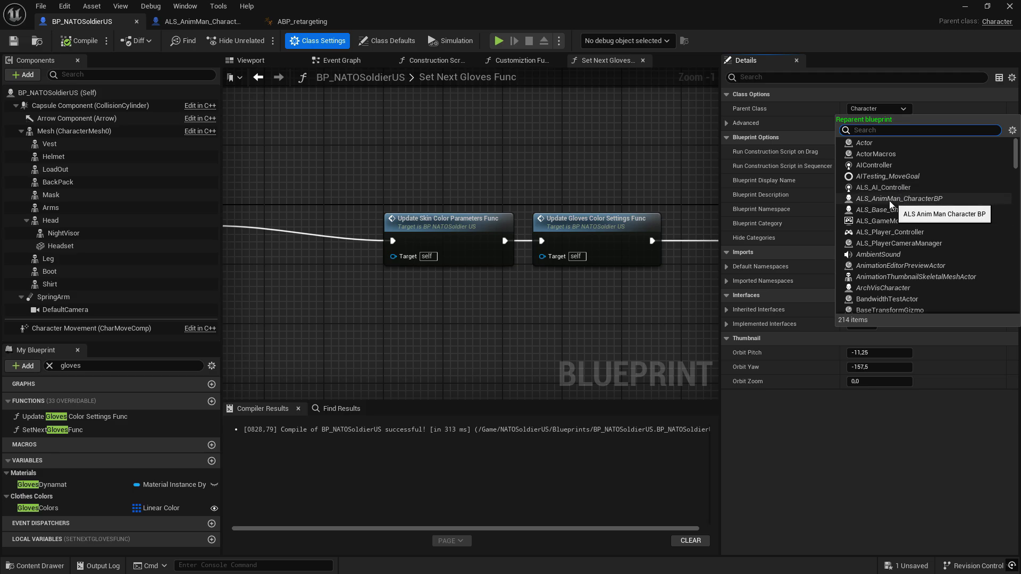
click(915, 200)
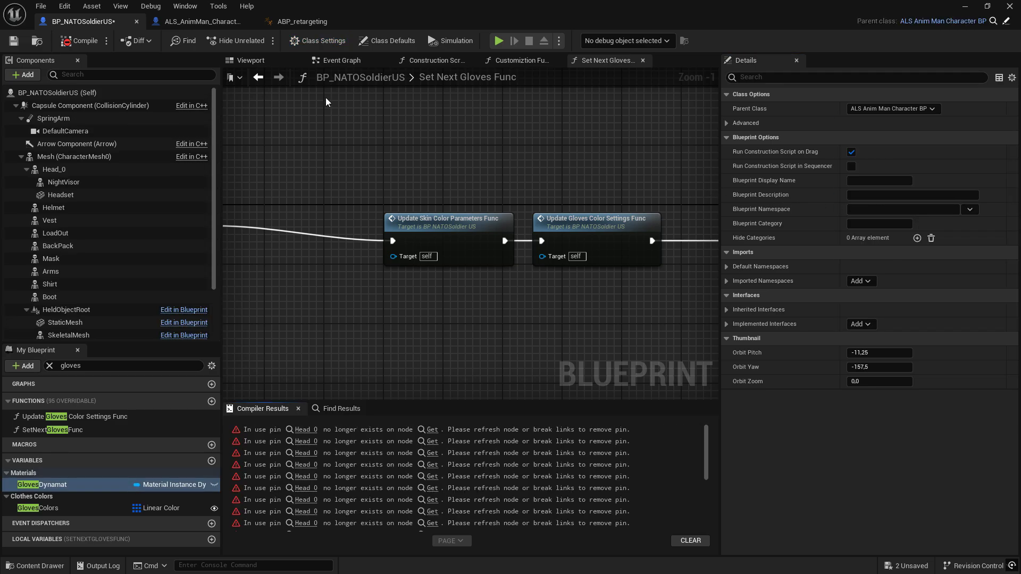
- Go to the broken Head node in the Construction Script from the first Head_0 compile error
click(433, 430)
right_drag(437, 266, 335, 237)
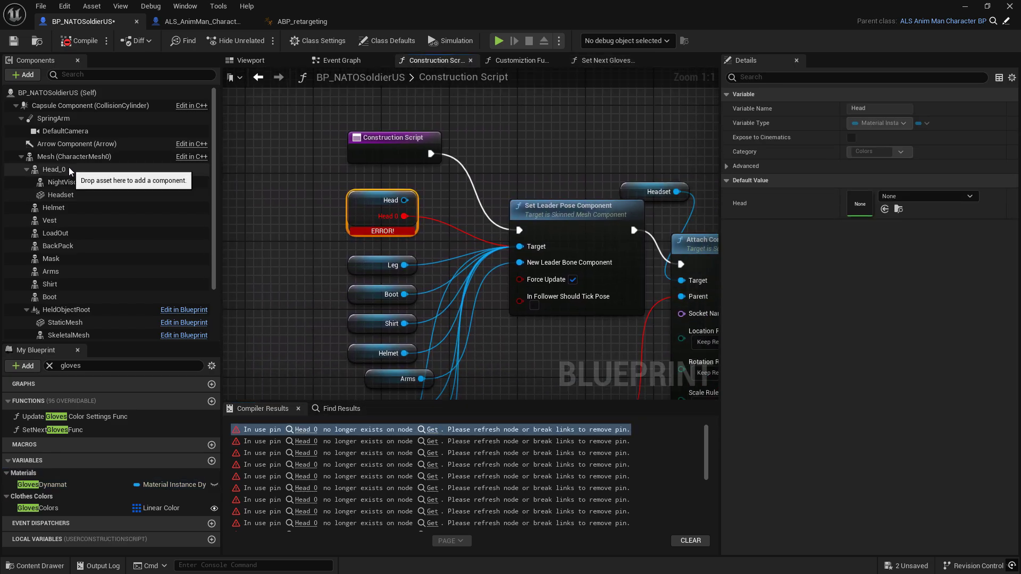
- Try to rename the Head_0 component to Head
scroll(77, 216, down, 3)
scroll(78, 216, up, 2)
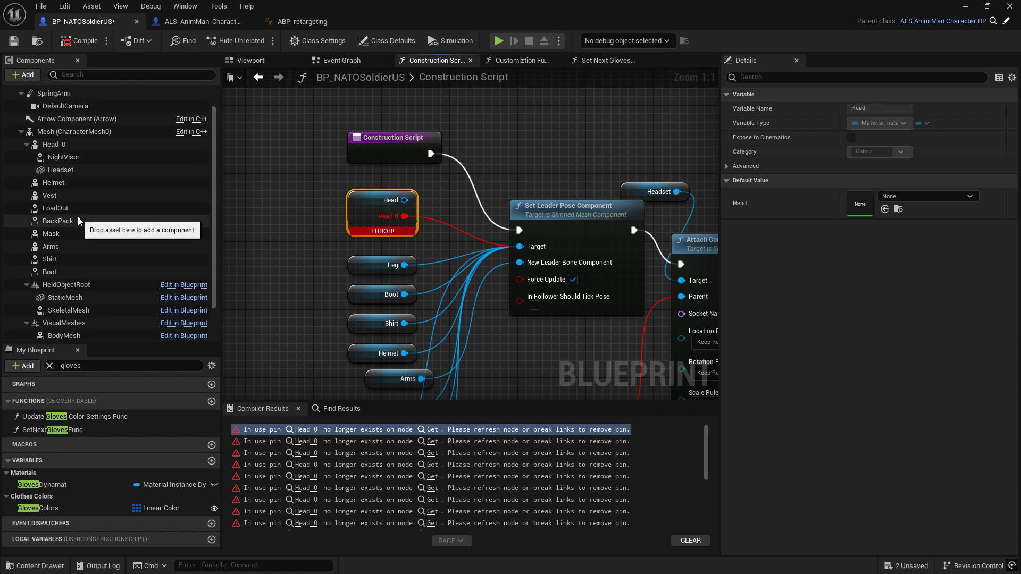
click(61, 145)
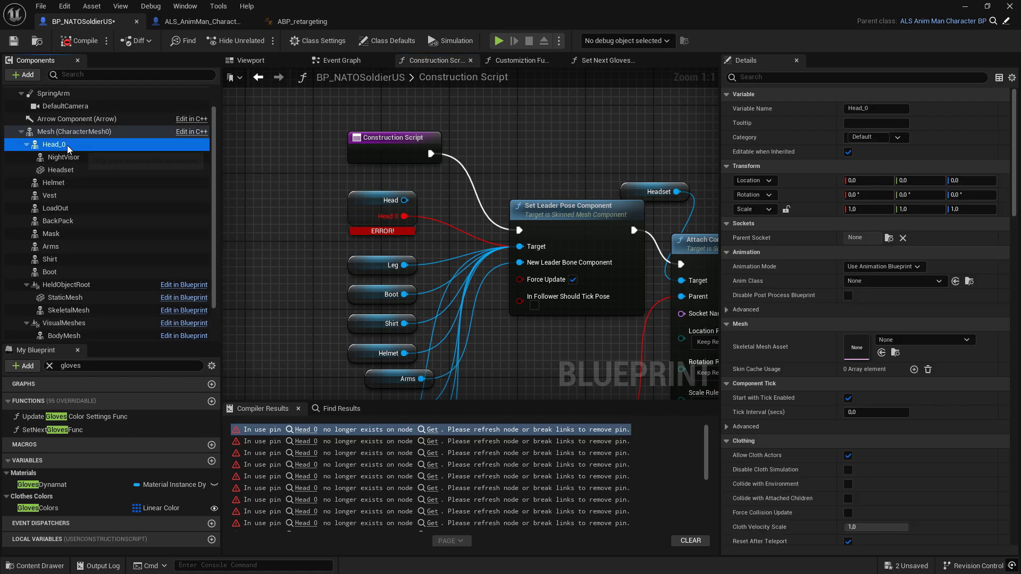
right_click(69, 150)
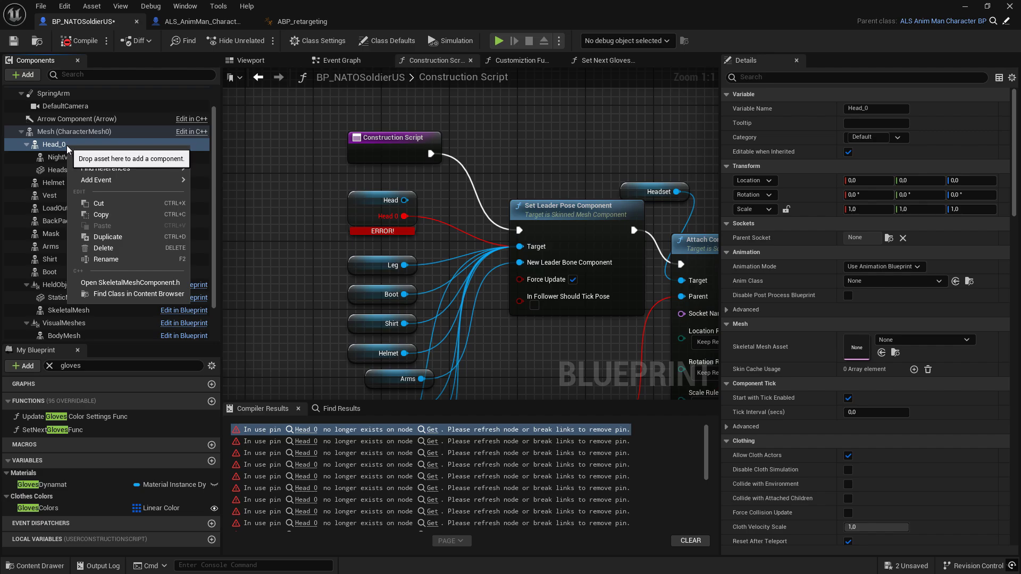
click(114, 264)
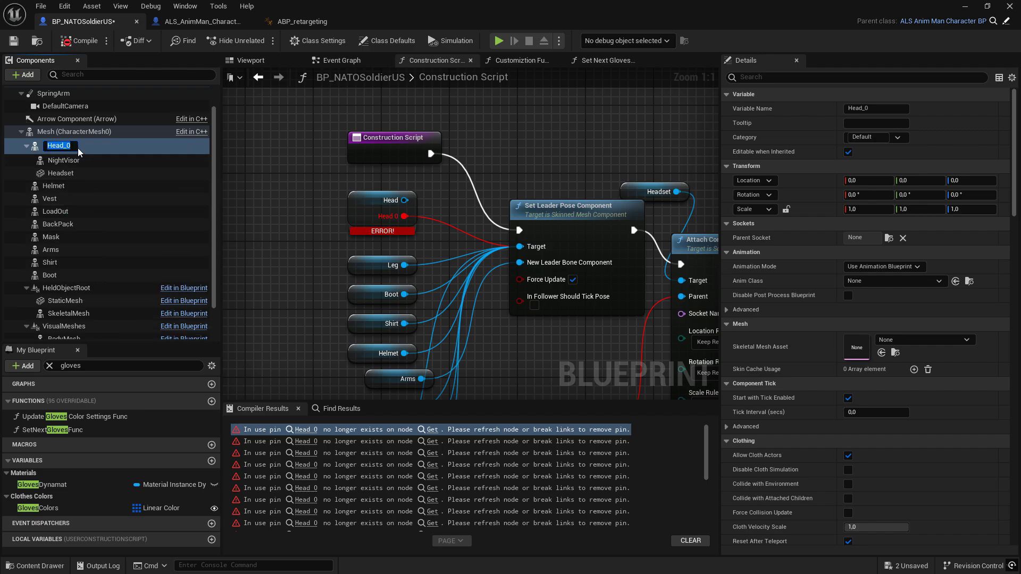
right_click(68, 149)
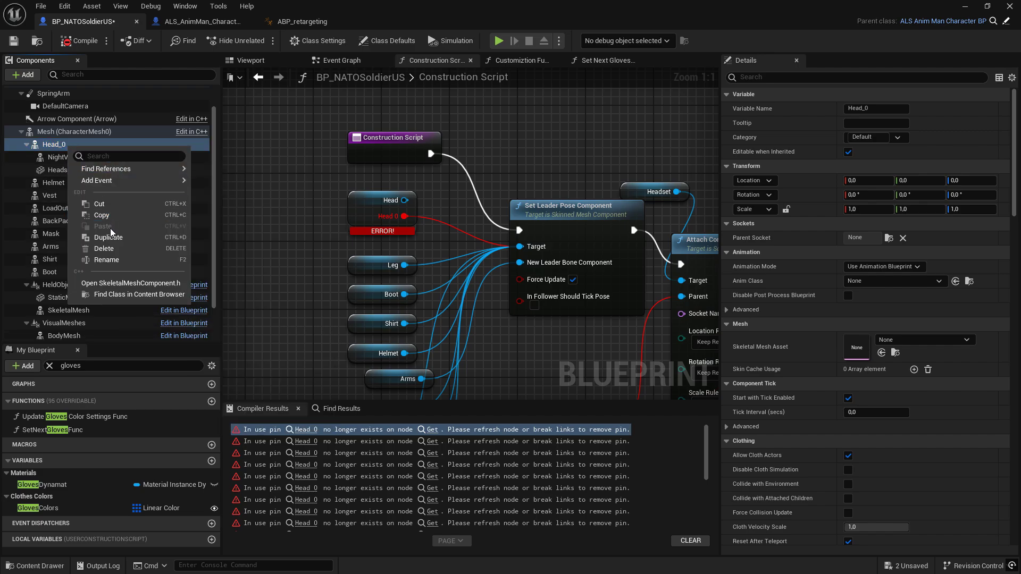
click(114, 265)
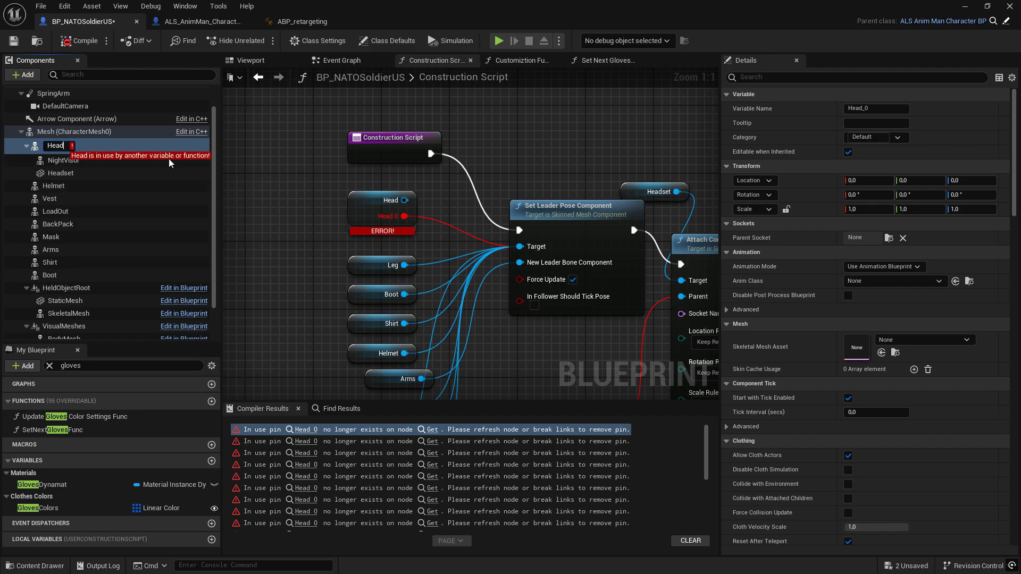
click(60, 183)
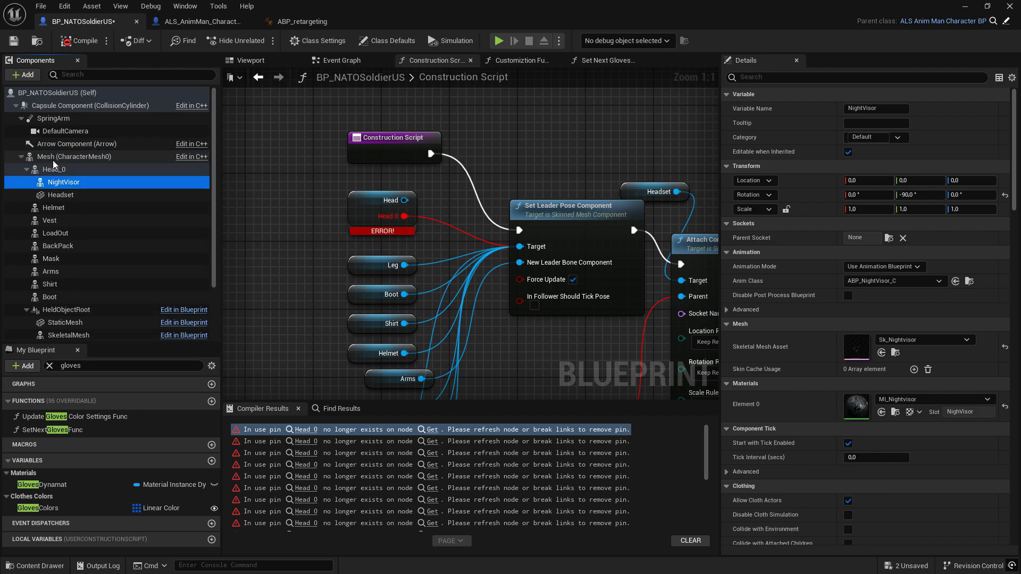
- Replace the broken Head reference with the Head_0 component as Target of Set Leader Pose Component
click(53, 169)
right_drag(293, 220, 256, 182)
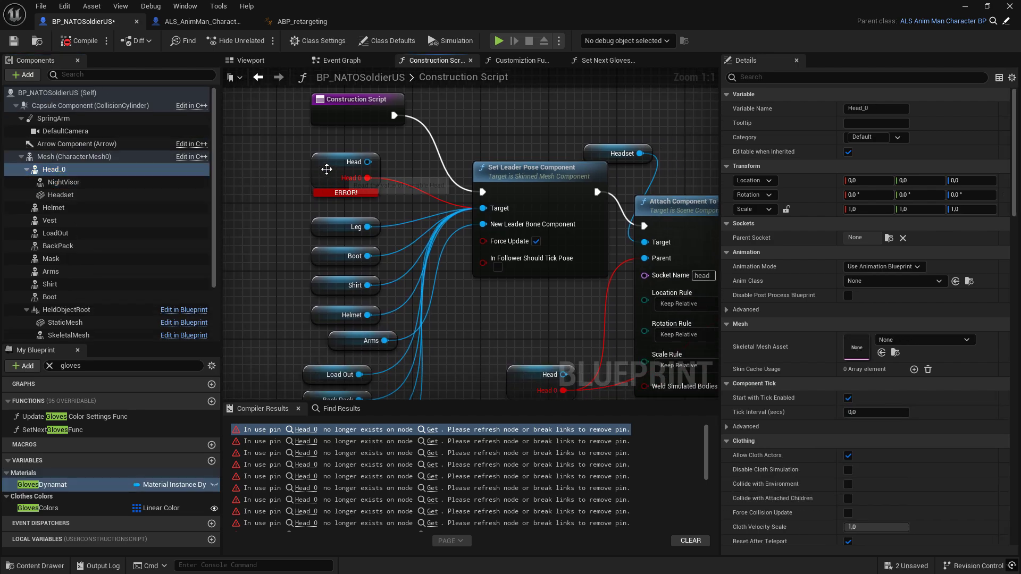
right_drag(328, 177, 332, 213)
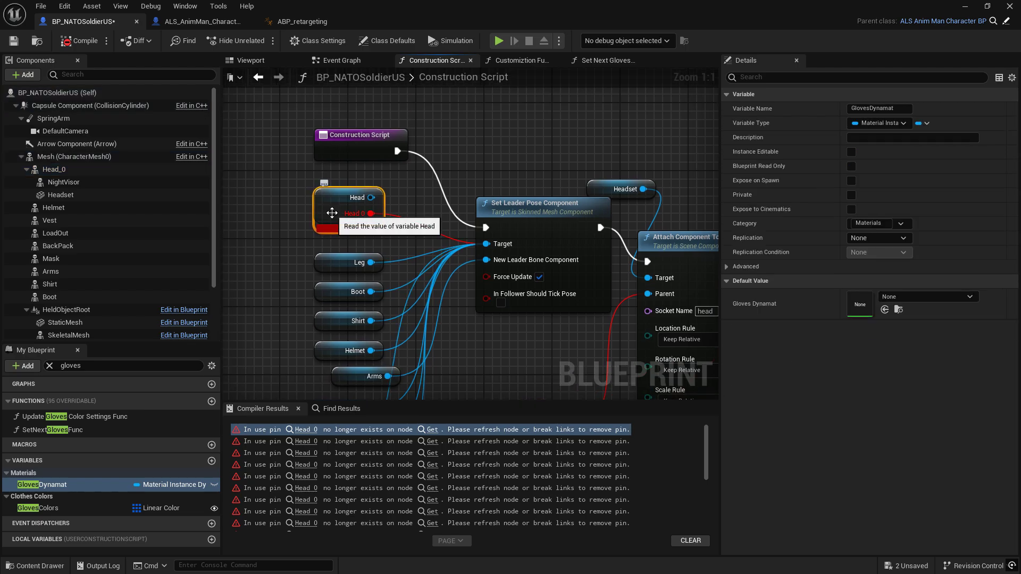
drag(57, 170, 488, 246)
- Add a Head_0 reference, move the broken Head node's Parent links for Attach Component To Component onto it, and delete the old node
right_drag(495, 265, 412, 71)
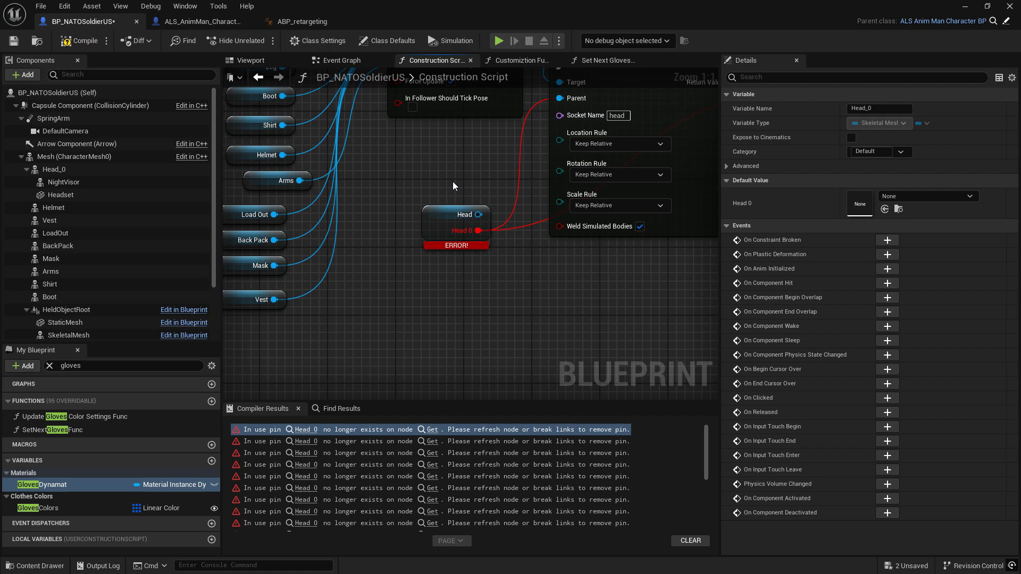
right_drag(433, 190, 393, 223)
drag(148, 171, 399, 215)
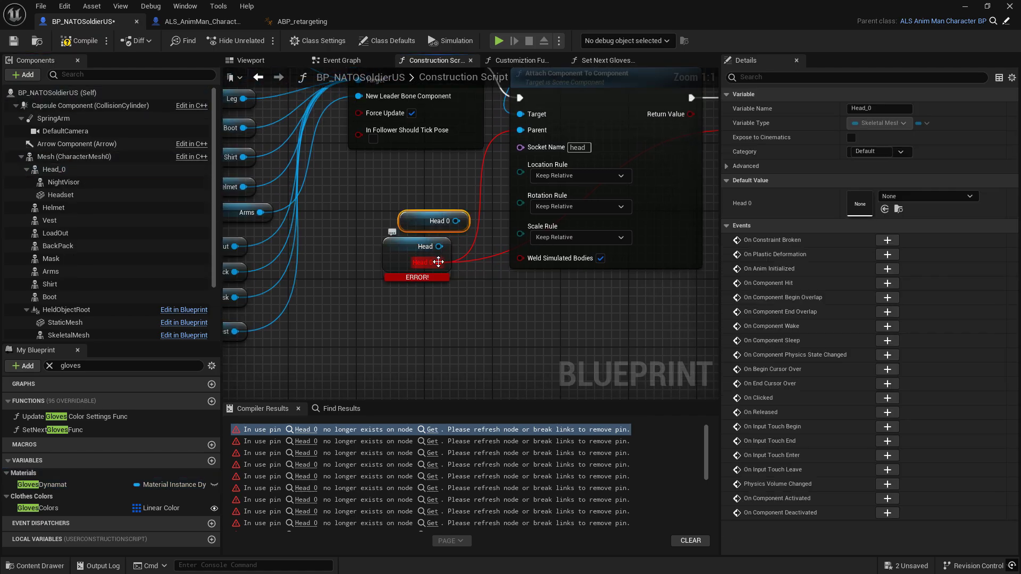
ctrl+drag(439, 262, 455, 221)
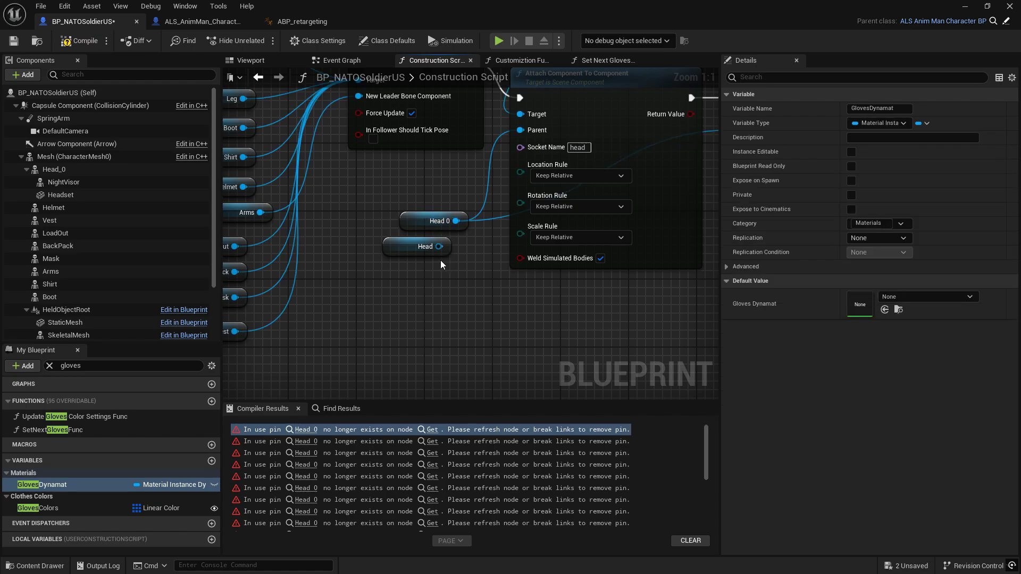
click(400, 247)
key(Delete)
- Check the rest of the Construction Script for broken Head nodes and recompile the blueprint
right_drag(487, 271, 222, 292)
scroll(430, 266, down, 1)
right_drag(430, 267, 598, 234)
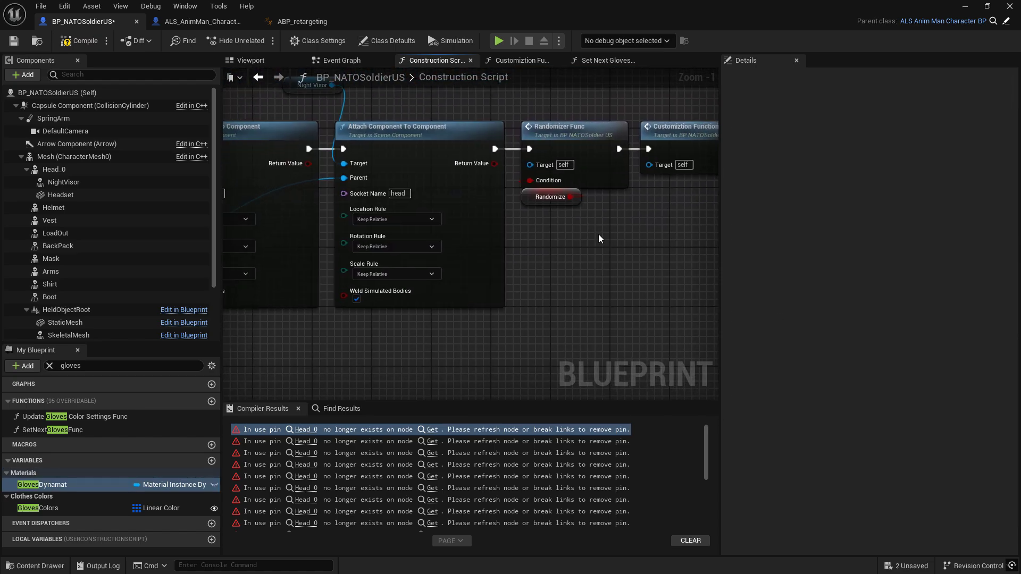
scroll(600, 236, down, 5)
right_drag(560, 273, 536, 276)
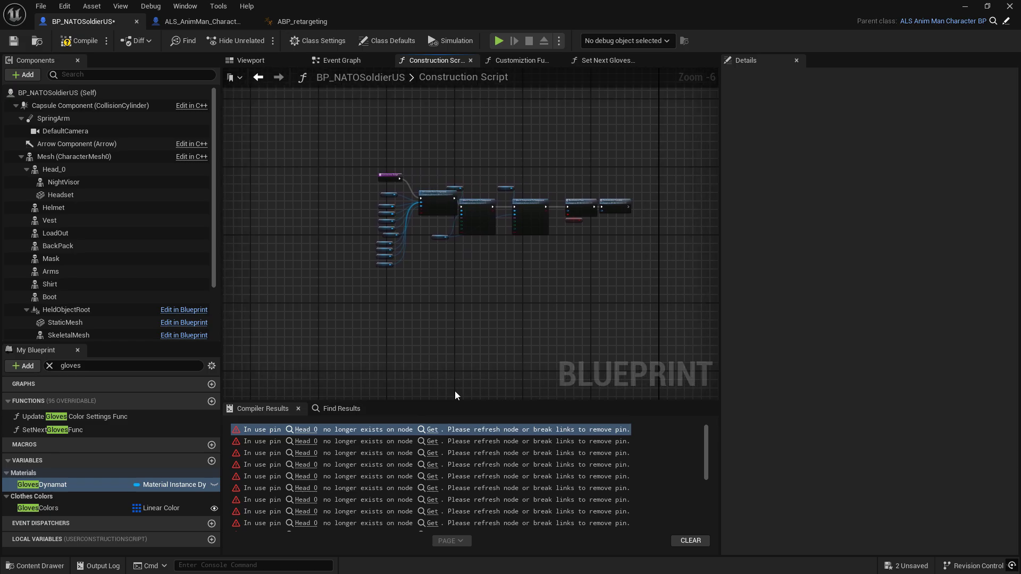
click(90, 44)
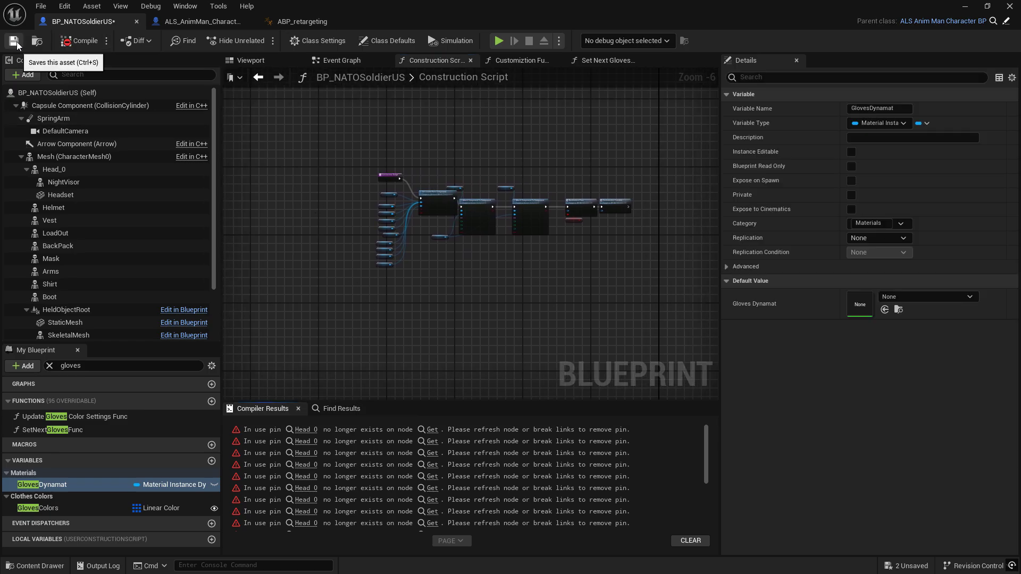
- Open the first remaining error in the Customiztion Function and connect Head_0 as Target Mesh on Check if Choosen Mesh Is Valid Func
click(432, 430)
drag(52, 171, 336, 210)
drag(406, 217, 478, 249)
- Replace the broken Head reference with Head_0 as Target of the Set Skinned Asset and Update node
scroll(547, 238, down, 2)
right_drag(547, 237, 253, 269)
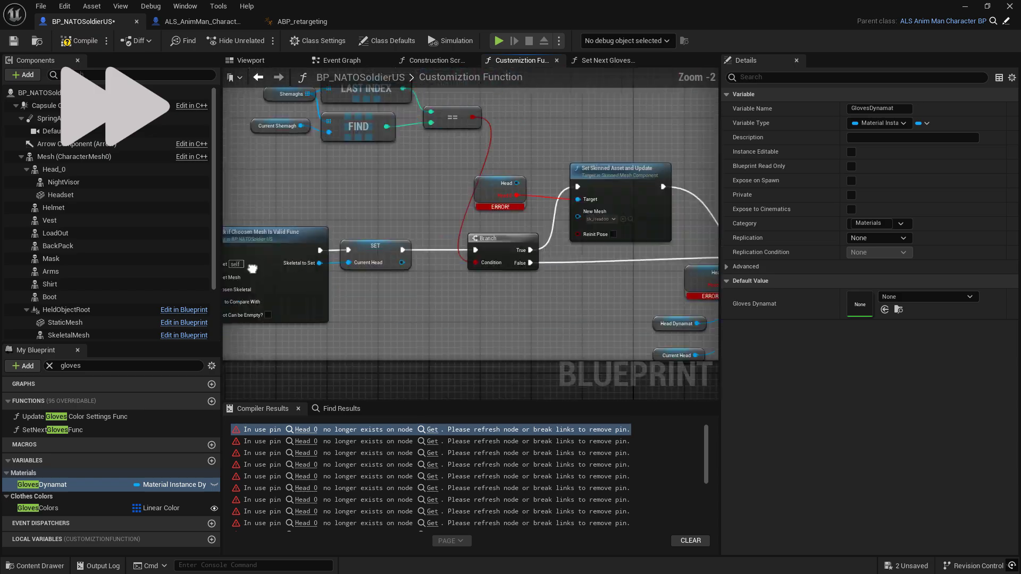
click(360, 192)
key(Delete)
drag(56, 169, 329, 205)
drag(387, 210, 460, 217)
- Replace the broken Head reference with Head_0 on Mesh to Set Material To of the Head slot's Create and Set Dynamic Material Func node
right_drag(461, 219, 349, 173)
key(Delete)
drag(63, 170, 431, 256)
drag(479, 260, 567, 262)
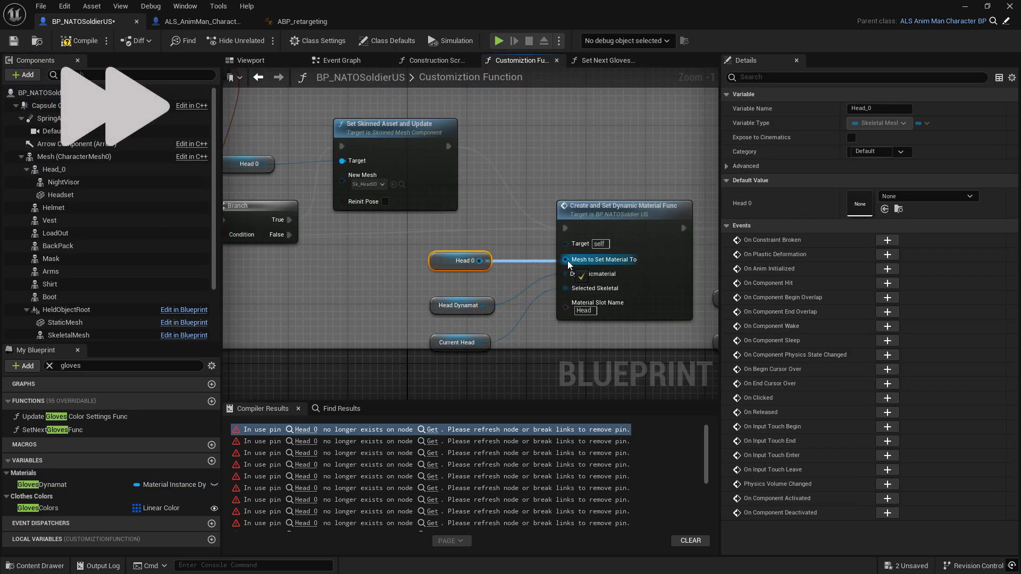
- Replace the broken Head references with Head_0 on the two nodes following the Head slot's material node in the Customiztion Function
right_drag(567, 261, 257, 239)
key(Delete)
drag(56, 169, 512, 237)
right_drag(512, 237, 269, 244)
click(474, 237)
key(Delete)
drag(55, 170, 460, 231)
drag(509, 237, 565, 243)
- Compile the blueprint and go to the next broken Head reference, in Set Next Beardt Func
right_drag(565, 244, 489, 195)
scroll(412, 196, down, 2)
click(79, 41)
click(432, 429)
- Replace the broken Head reference with Head_0 as Target Mesh on Set Next Item Func in Set Next Beardt Func
key(Delete)
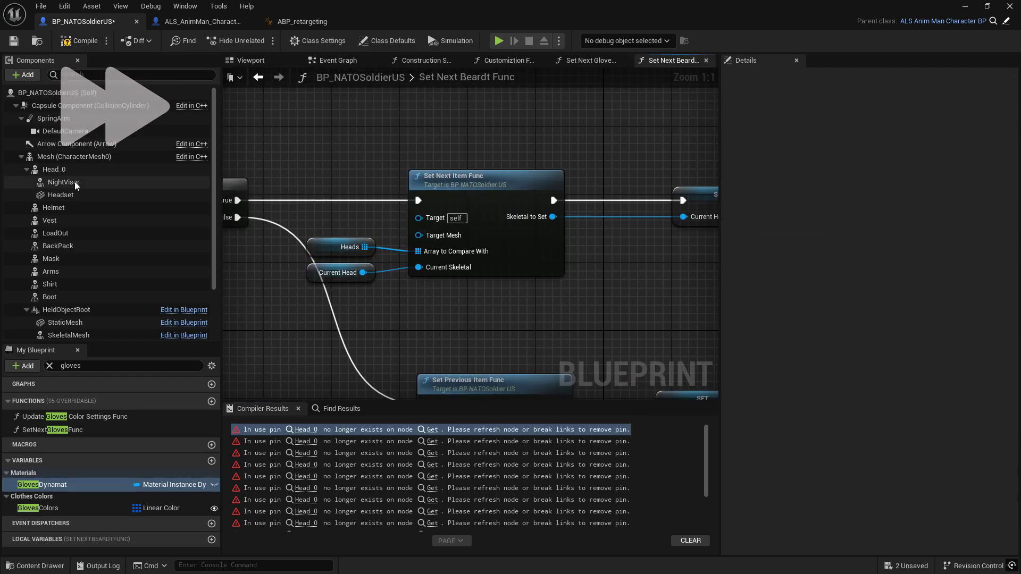
drag(59, 170, 306, 212)
drag(364, 221, 422, 238)
- Replace the broken Head reference with Head_0 as Target Mesh on the Set Previous Item Func node
right_drag(366, 372, 406, 200)
click(399, 250)
key(Delete)
drag(58, 169, 312, 226)
drag(369, 236, 473, 269)
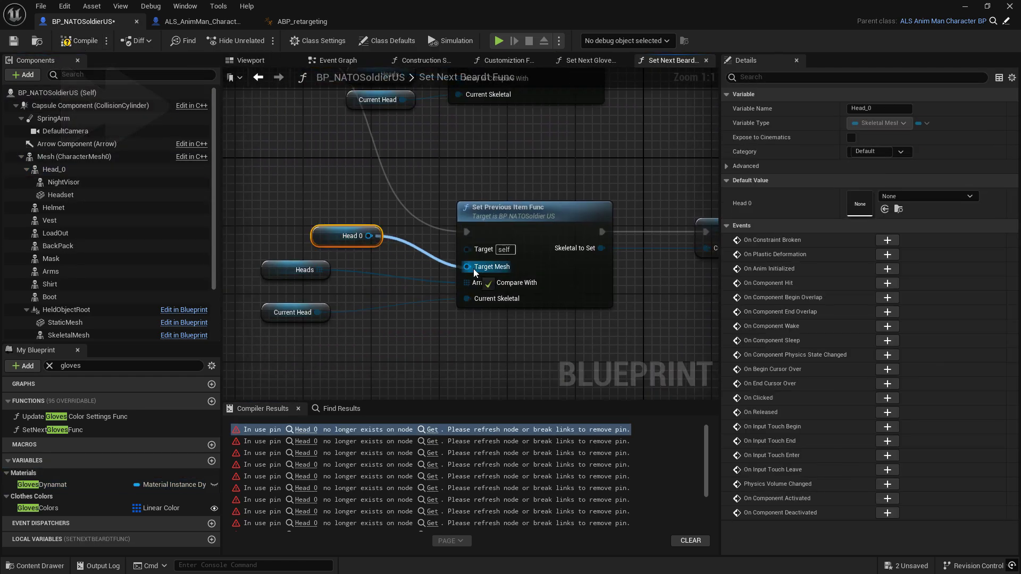
- Replace the broken Head reference with Head_0 on the mesh-setting node after the branch in Set Next Beardt Func
right_drag(585, 281, 340, 288)
click(420, 238)
key(Delete)
drag(55, 170, 409, 237)
drag(468, 248, 540, 260)
- Replace the broken Head reference with Head_0 as Mesh to Set Material To on the Head slot's material node
right_drag(585, 373, 388, 177)
click(408, 252)
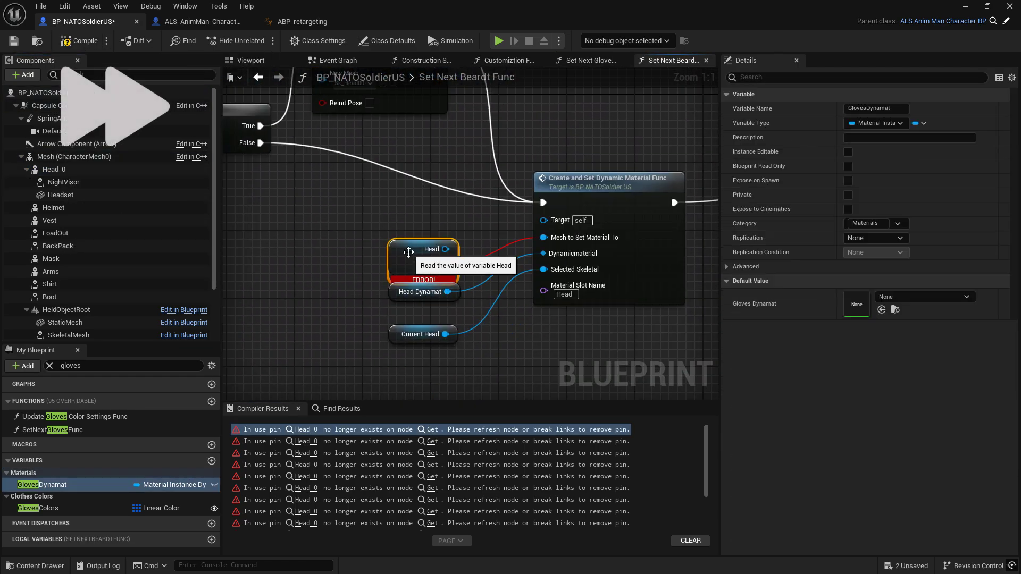
key(Delete)
drag(54, 170, 372, 239)
drag(432, 248, 543, 238)
- Replace the broken Head reference with Head_0 on the eyes slot's Create and Set Dynamic Material Func node
right_drag(638, 266, 315, 232)
click(486, 205)
key(Delete)
drag(54, 170, 586, 203)
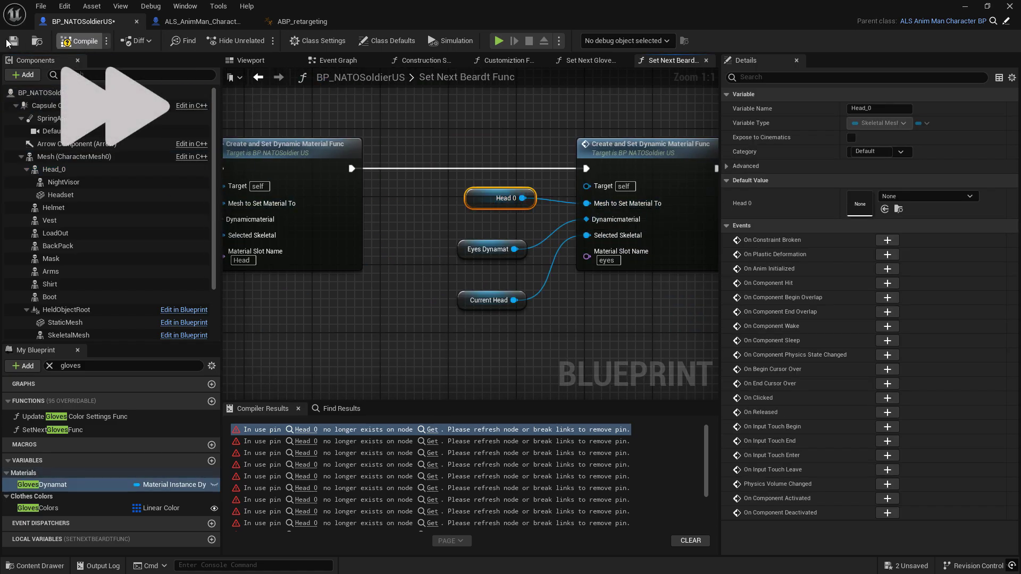
- Compile the blueprint and replace the broken Head reference with Head_0 on the Hair slot's material node in Set Next Beardt Func
click(78, 41)
click(431, 429)
key(Delete)
drag(54, 170, 432, 227)
drag(490, 237, 548, 233)
- Replace the broken Head reference with Head_0 on the Facial slot's material node in Set Next Beardt Func
right_drag(664, 239, 387, 215)
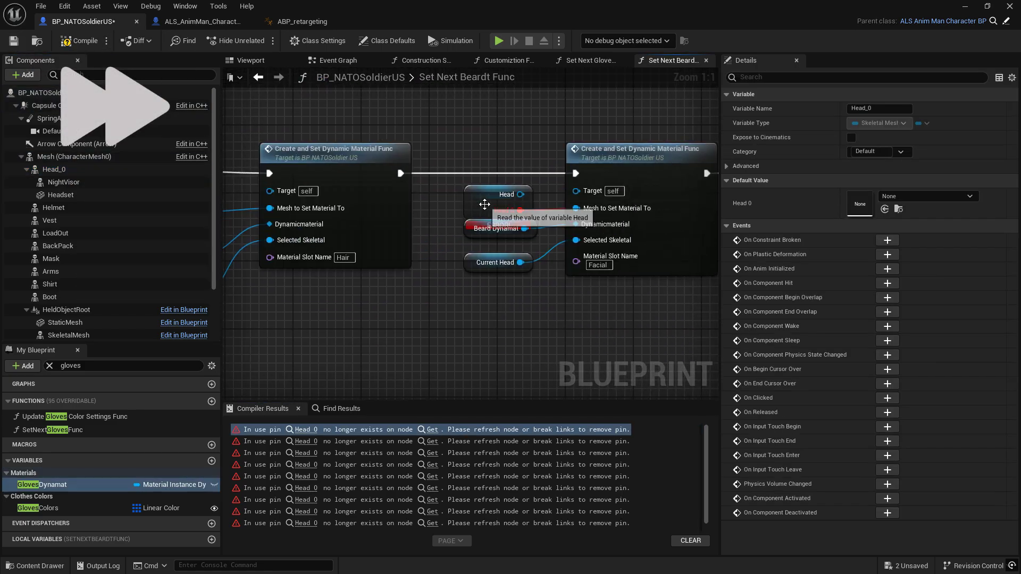
click(484, 204)
key(Delete)
drag(54, 170, 472, 186)
drag(528, 195, 585, 209)
- Compile the blueprint and replace the broken Head reference with Head_0 in Update Morph Targets
right_drag(601, 240, 372, 207)
click(79, 41)
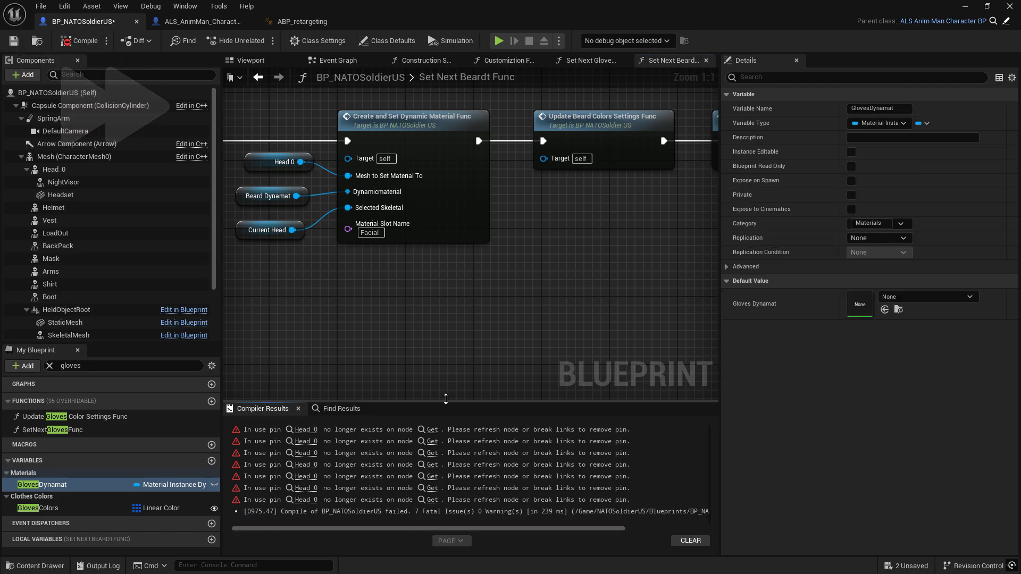
click(431, 430)
key(Delete)
drag(54, 170, 445, 218)
drag(498, 227, 446, 201)
scroll(460, 255, down, 5)
right_drag(456, 263, 469, 257)
- Compile the blueprint and replace the first broken Head reference with Head_0 in Fn Set Next Shemagh
click(78, 41)
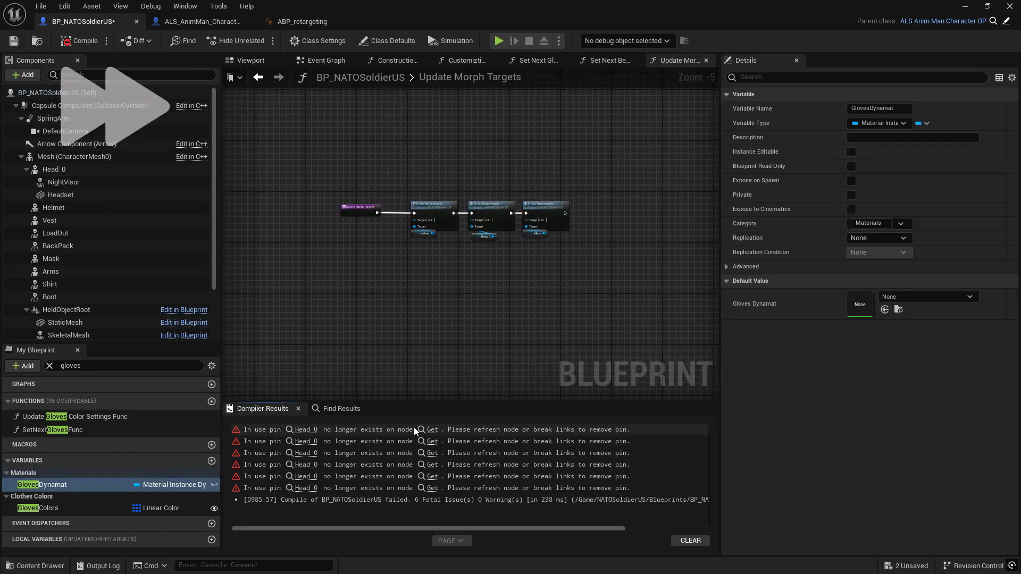
click(432, 430)
right_drag(337, 217, 491, 329)
click(412, 230)
key(Delete)
drag(52, 170, 405, 217)
drag(465, 224, 521, 246)
- Replace the broken Head references with Head_0 on the next two nodes before the Hair slot's material node in Fn Set Next Shemagh
right_drag(564, 282, 360, 135)
drag(54, 170, 386, 145)
drag(446, 154, 543, 176)
click(418, 188)
key(Delete)
right_drag(638, 175, 339, 231)
click(456, 228)
key(Delete)
drag(54, 170, 441, 226)
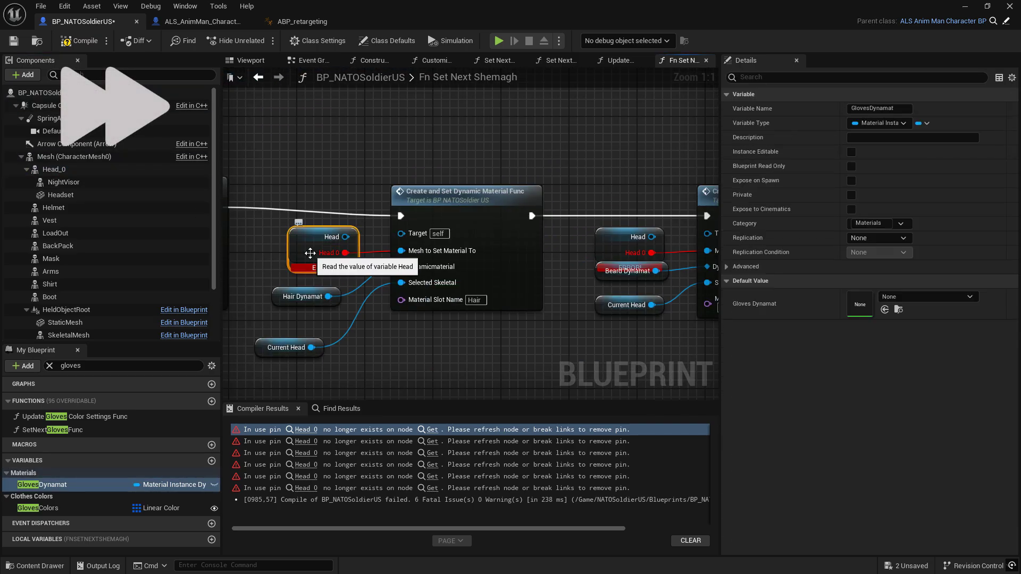
- Replace the broken Head references with Head_0 on the Hair and Facial slots' material nodes in Fn Set Next Shemagh
key(Delete)
drag(53, 170, 290, 244)
drag(346, 254, 401, 250)
right_drag(585, 250, 338, 253)
click(372, 246)
key(Delete)
drag(54, 170, 338, 231)
drag(394, 240, 459, 255)
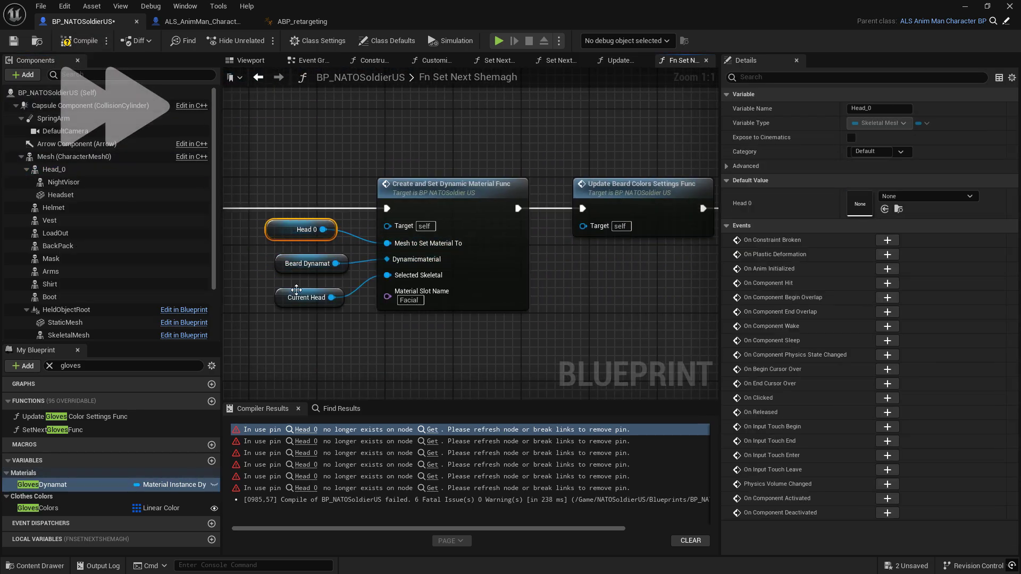
- Replace the last broken Head reference reported by the compiler with Head_0 and recompile the blueprint with the character model in view
click(80, 43)
click(432, 430)
key(Delete)
drag(53, 170, 437, 221)
drag(508, 249, 574, 242)
click(246, 60)
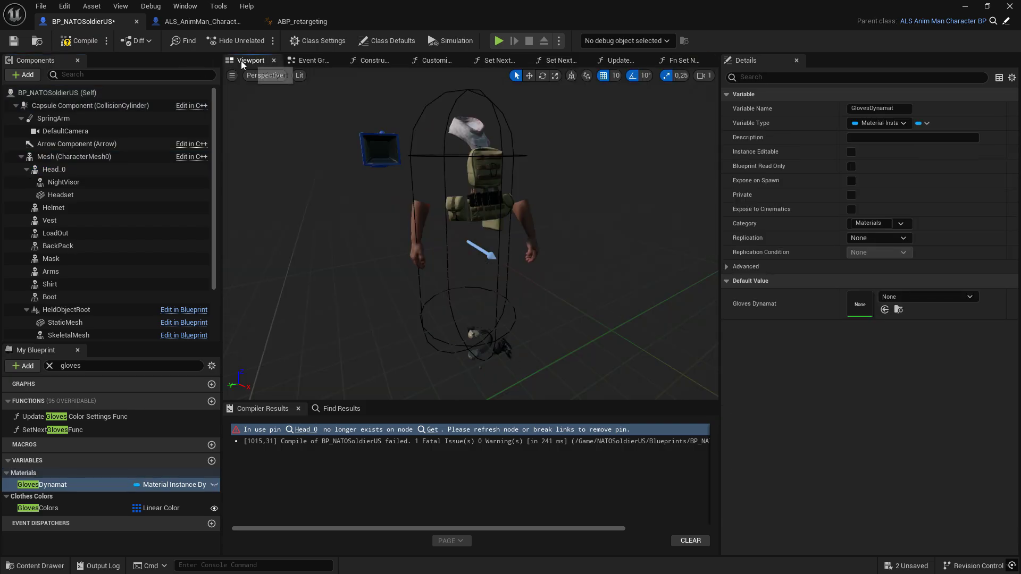
click(82, 41)
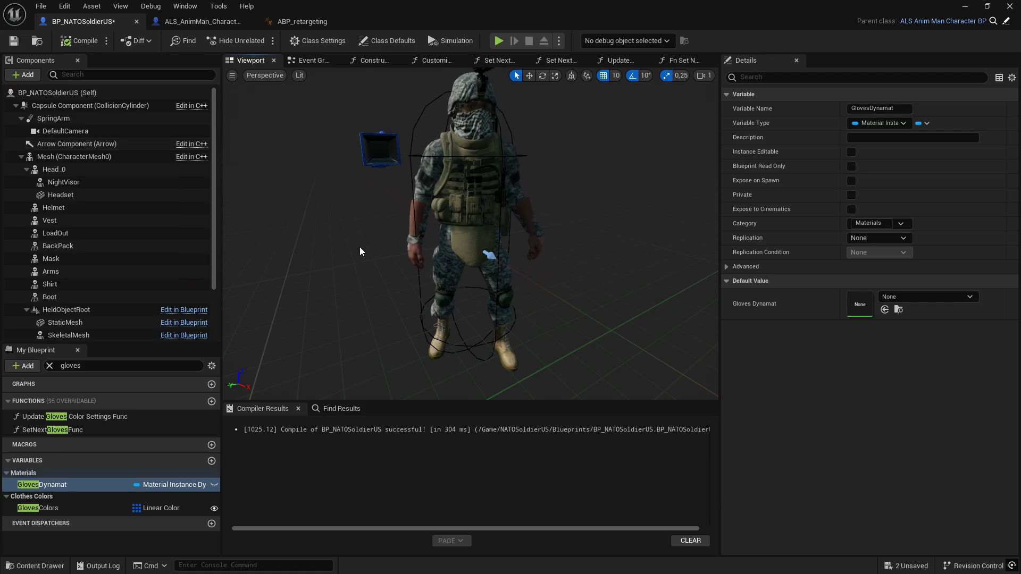
- Set the Skeletal Mesh Asset of the Mesh (CharacterMesh0) component to AnimMan
alt+right_drag(355, 260, 404, 259)
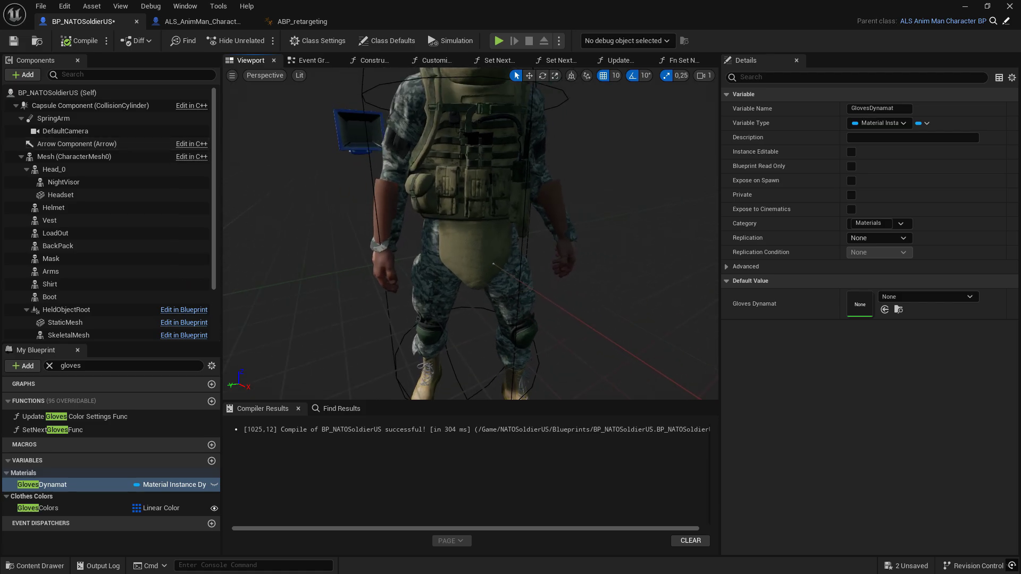
click(387, 203)
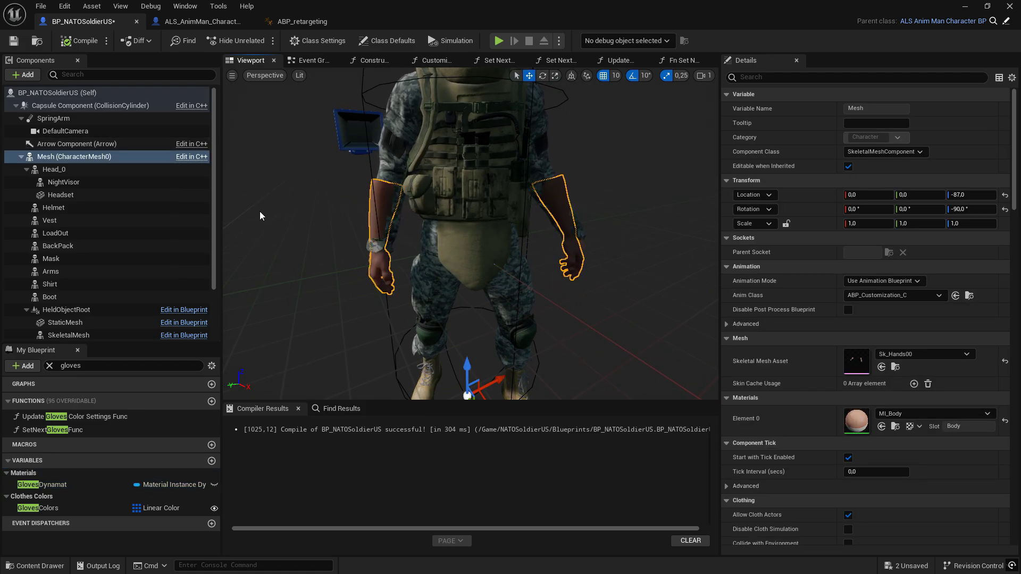
click(907, 355)
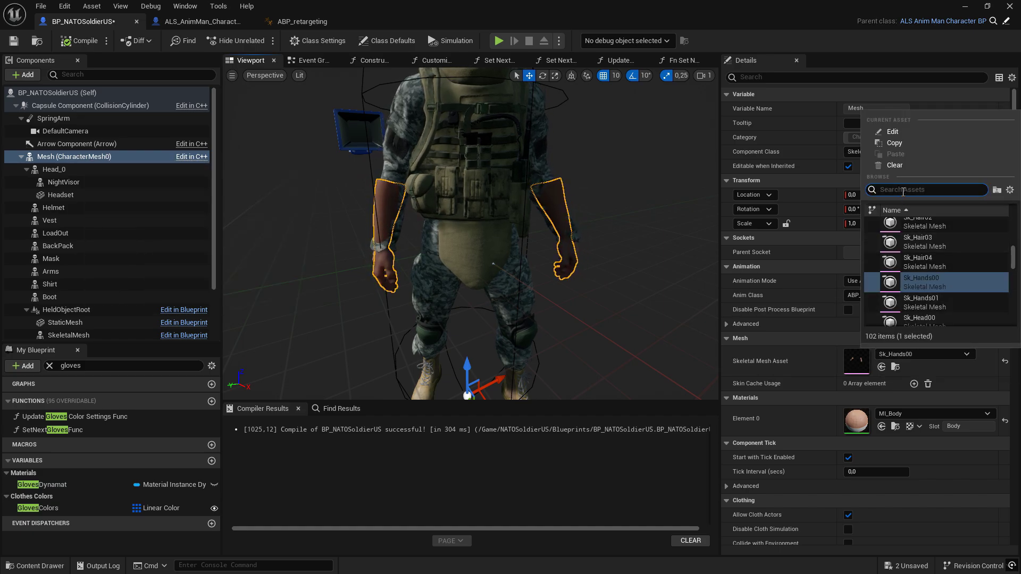
text(anim)
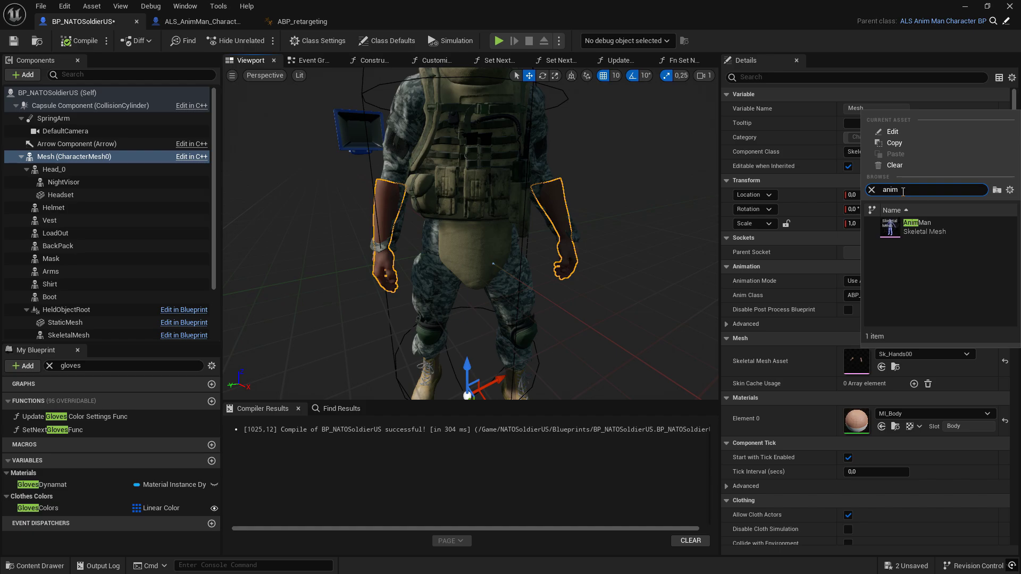
click(925, 230)
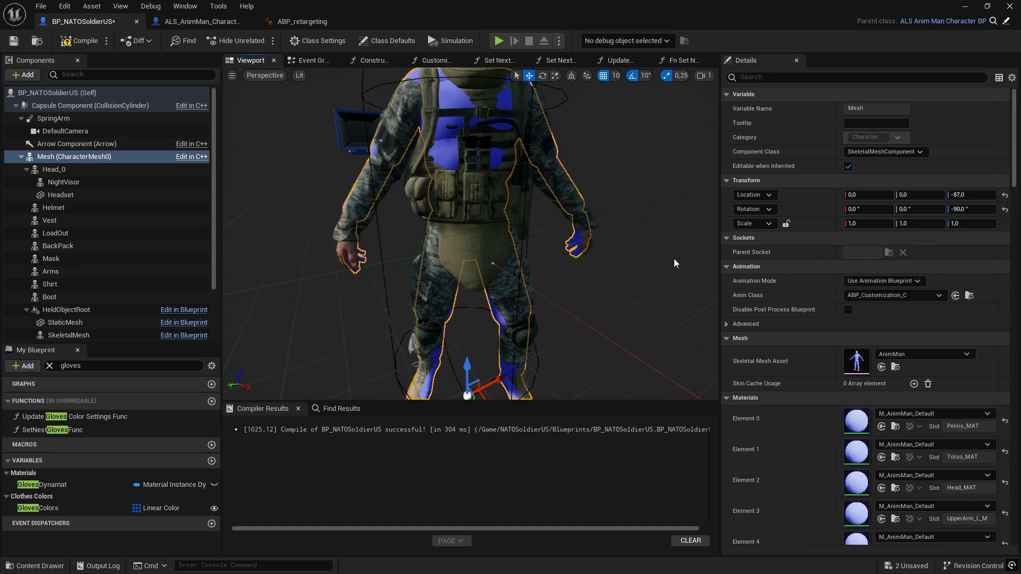
- Set the Mesh component's Anim Class to ALS_AnimBP and check the soldier's pose
click(850, 292)
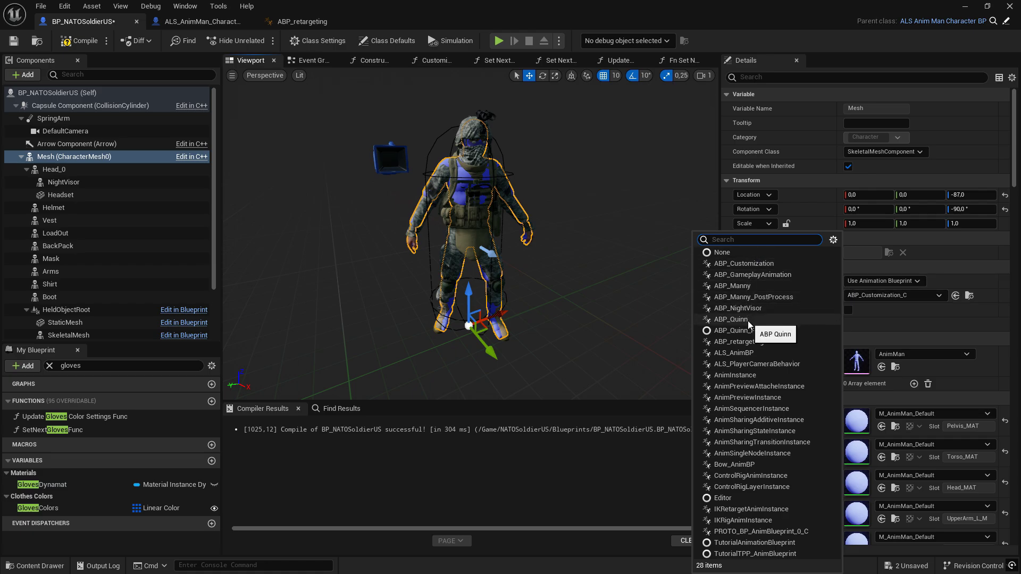
click(736, 353)
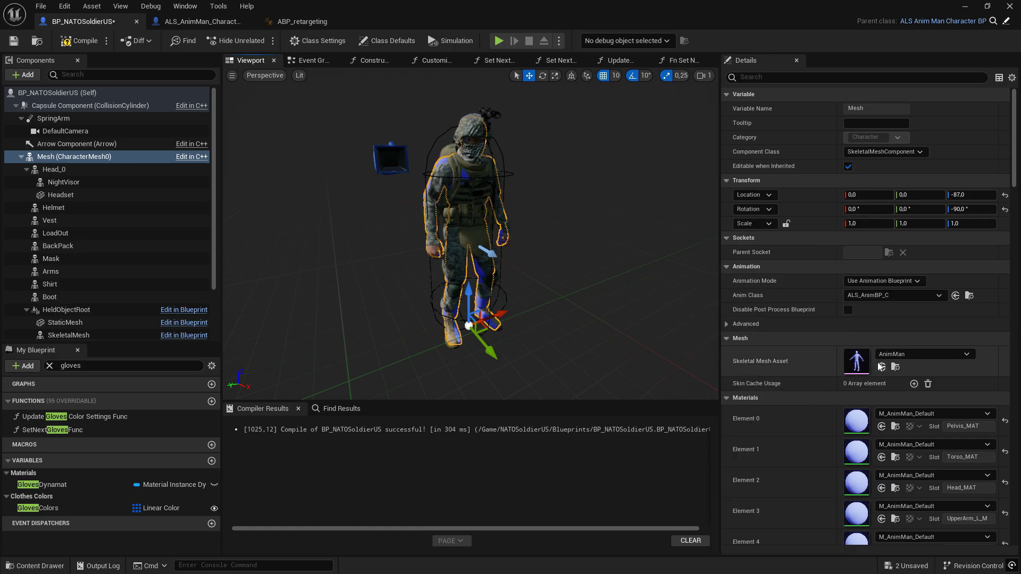
alt+drag(628, 280, 766, 279)
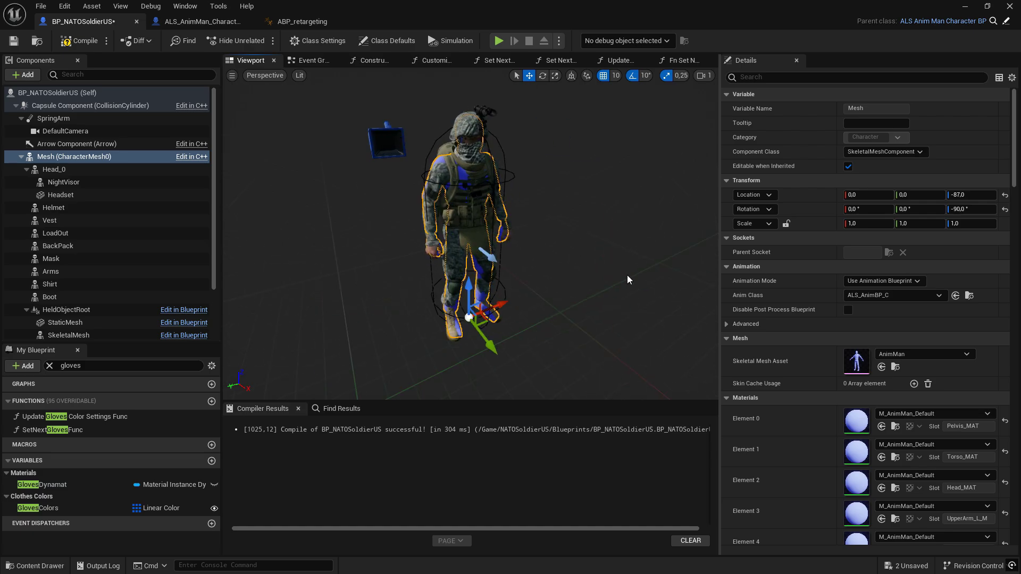
scroll(602, 270, up, 2)
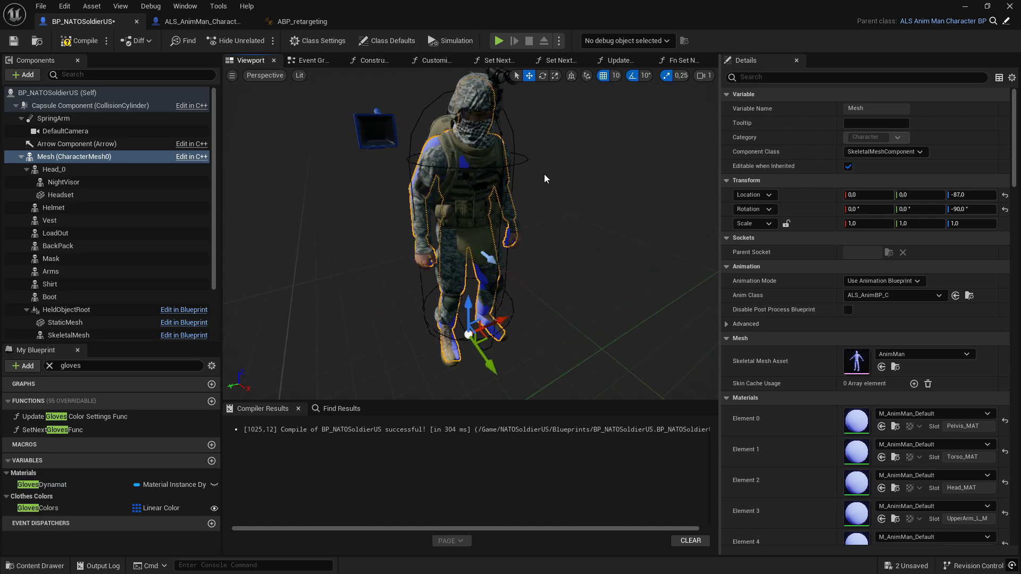
- Hide the Mesh (CharacterMesh0) component by turning off its Visible property
click(772, 78)
text(vi)
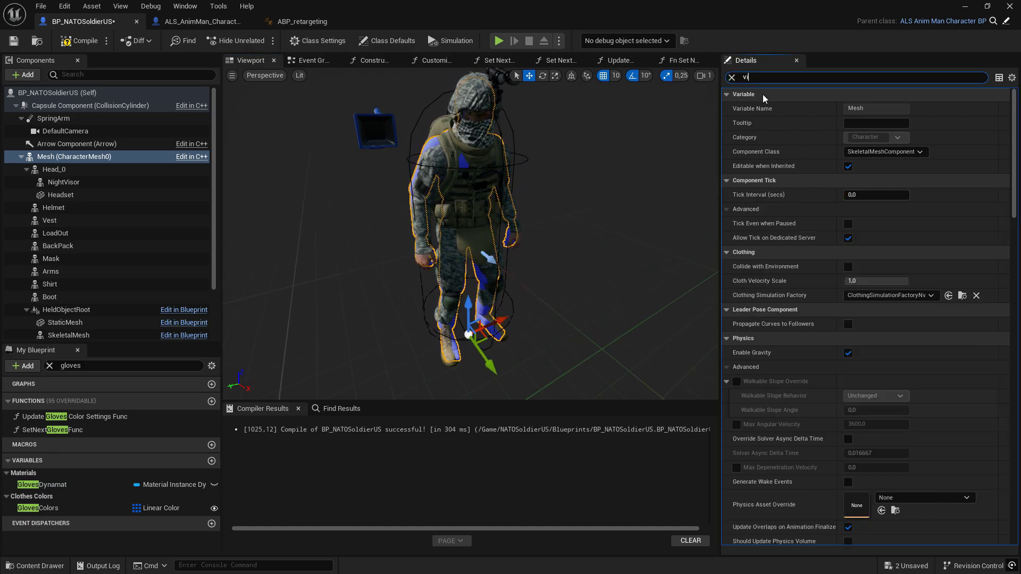
text(sible)
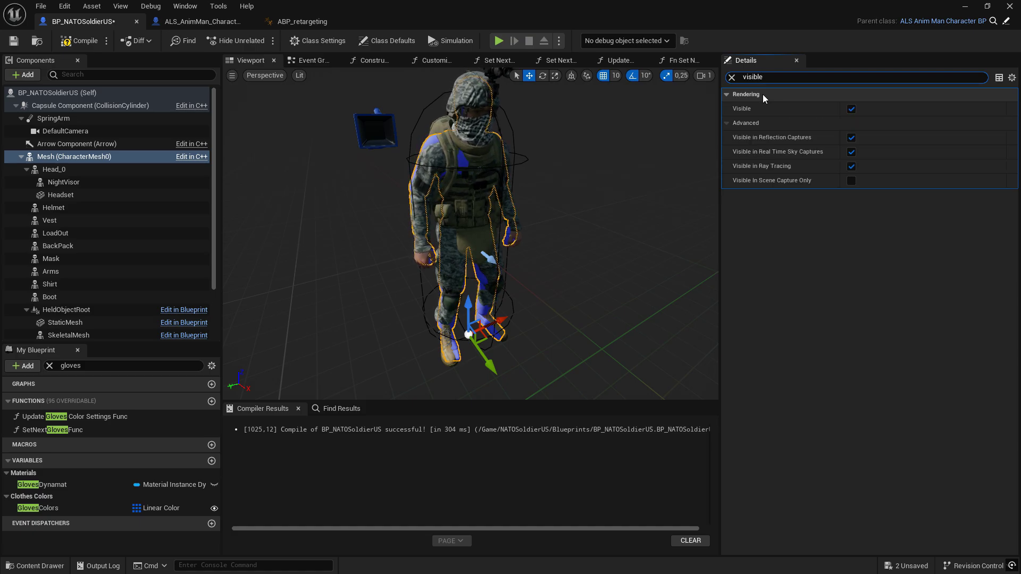
click(851, 110)
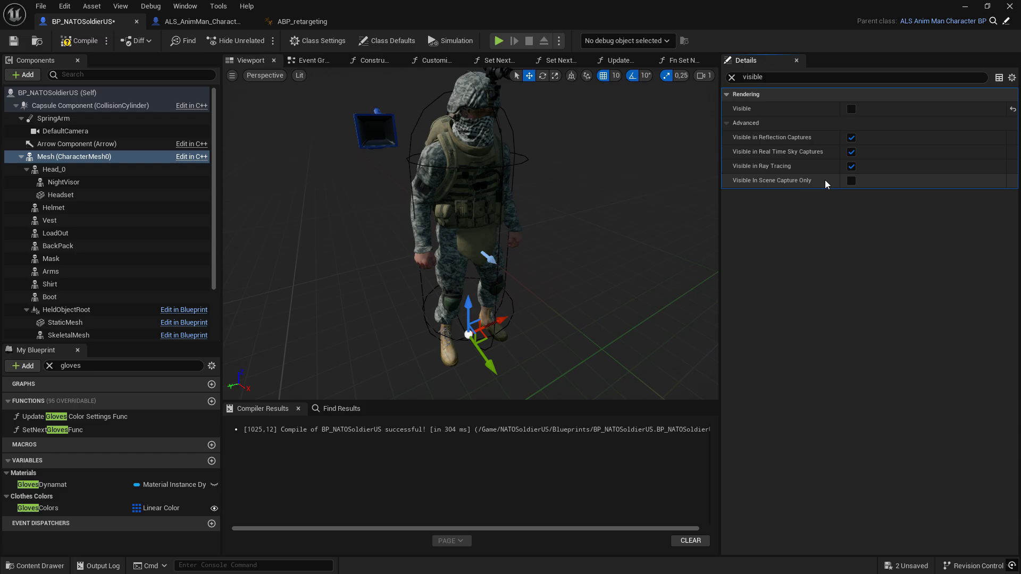
click(92, 157)
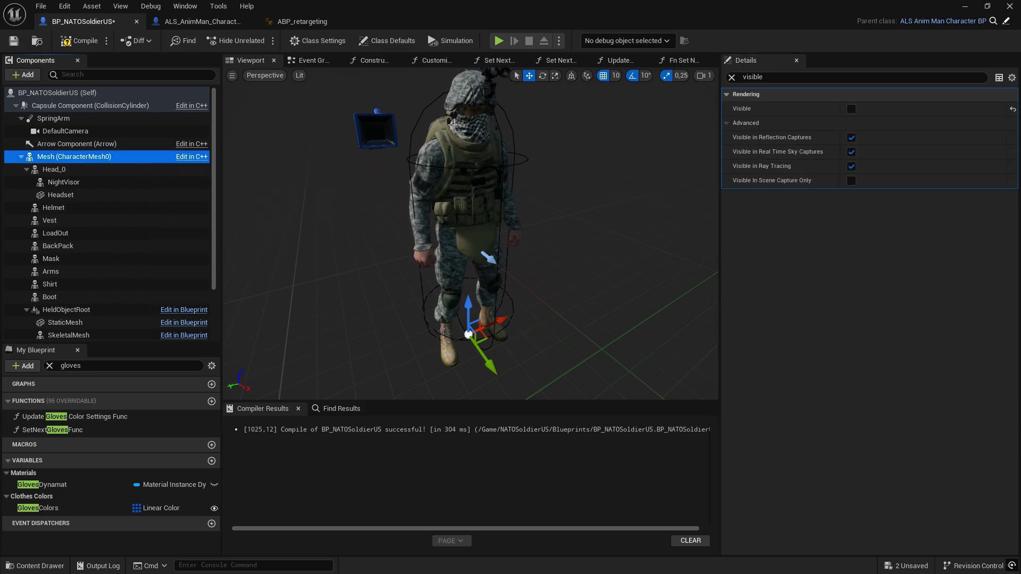
- Compile and save BP_NATOSoldierUS, and close all open asset editors to return to the level
click(85, 42)
click(14, 41)
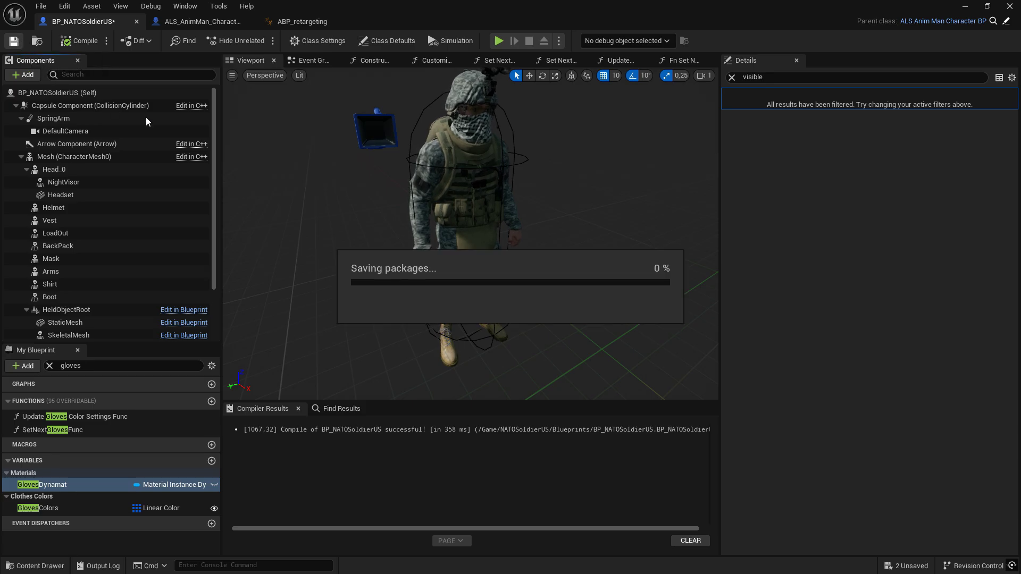
alt+drag(395, 179, 250, 180)
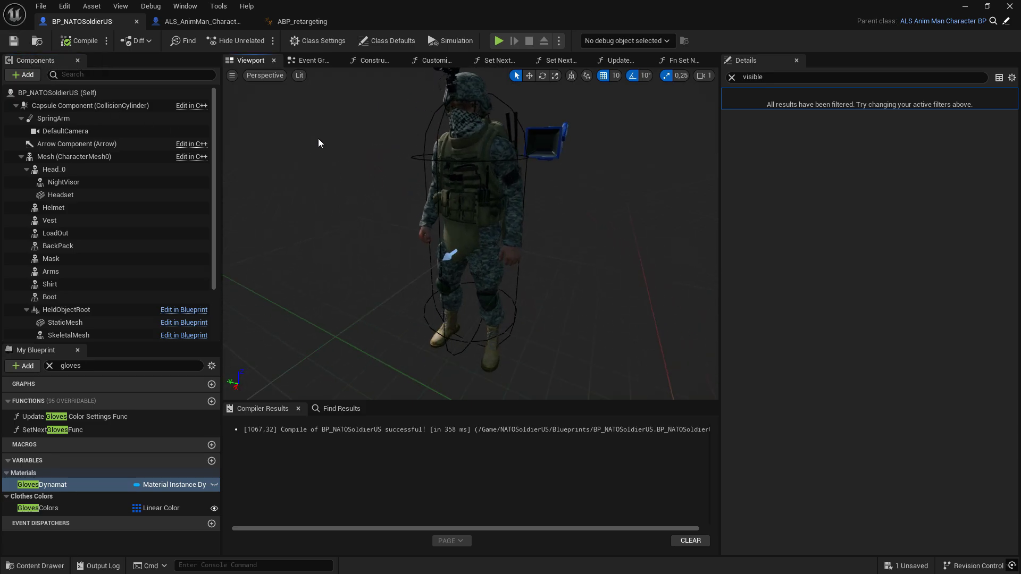
click(362, 21)
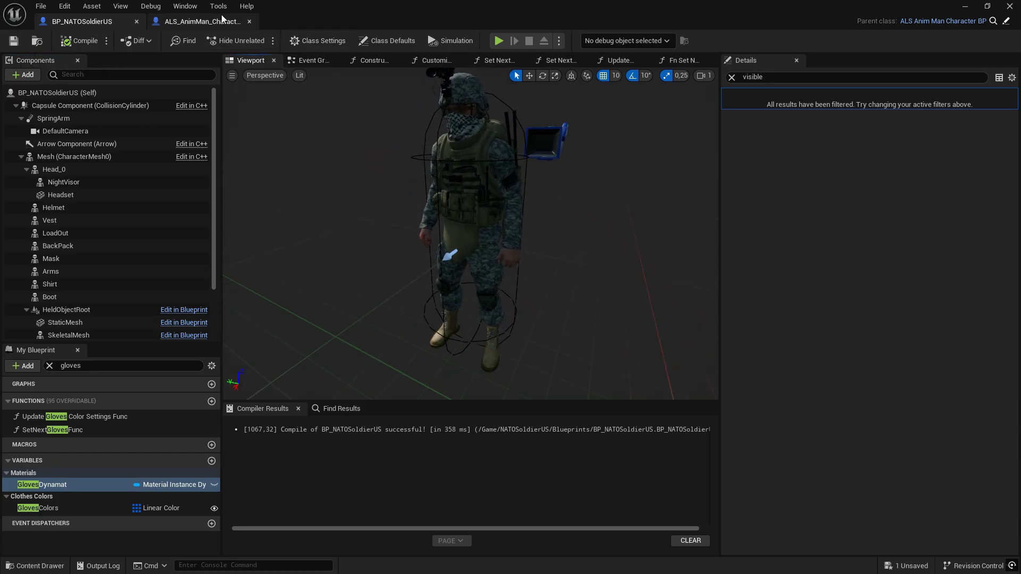
click(249, 22)
click(136, 21)
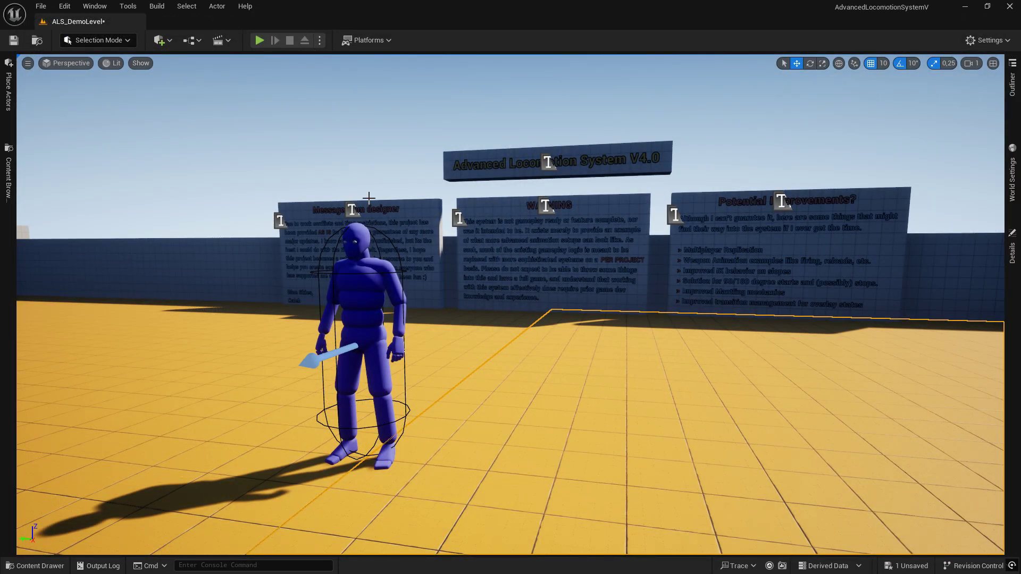
- Place BP_NATOSoldierUS from the NATOSoldierUS Blueprints folder in ALS_DemoLevel near the blue mannequin and focus on it
alt+drag(484, 304, 331, 359)
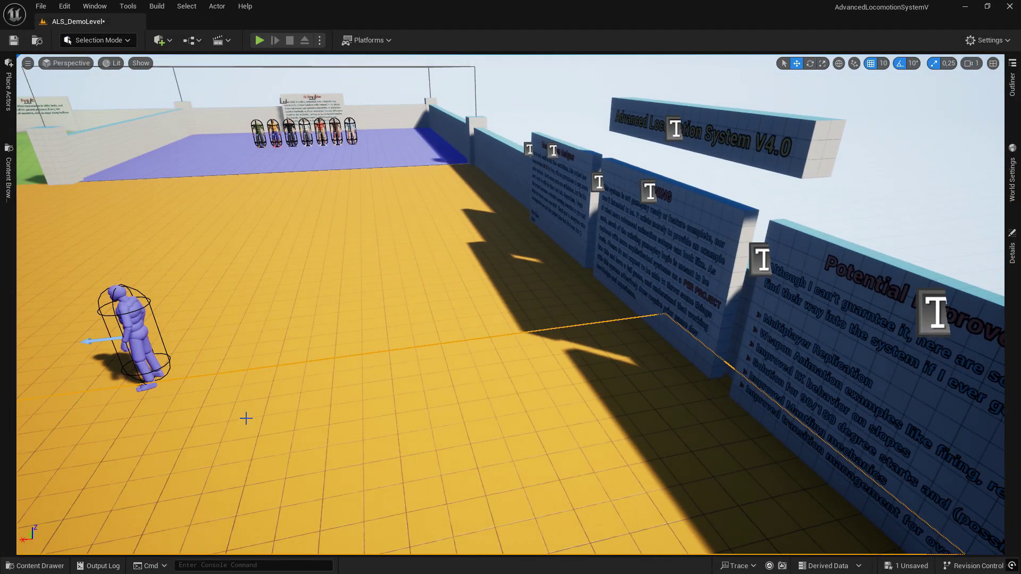
click(42, 564)
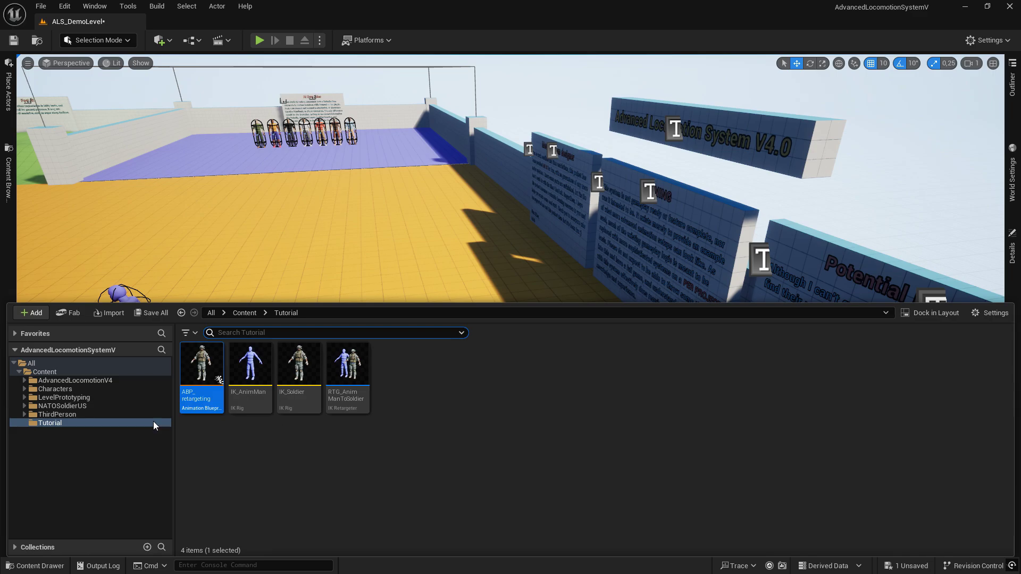
click(60, 406)
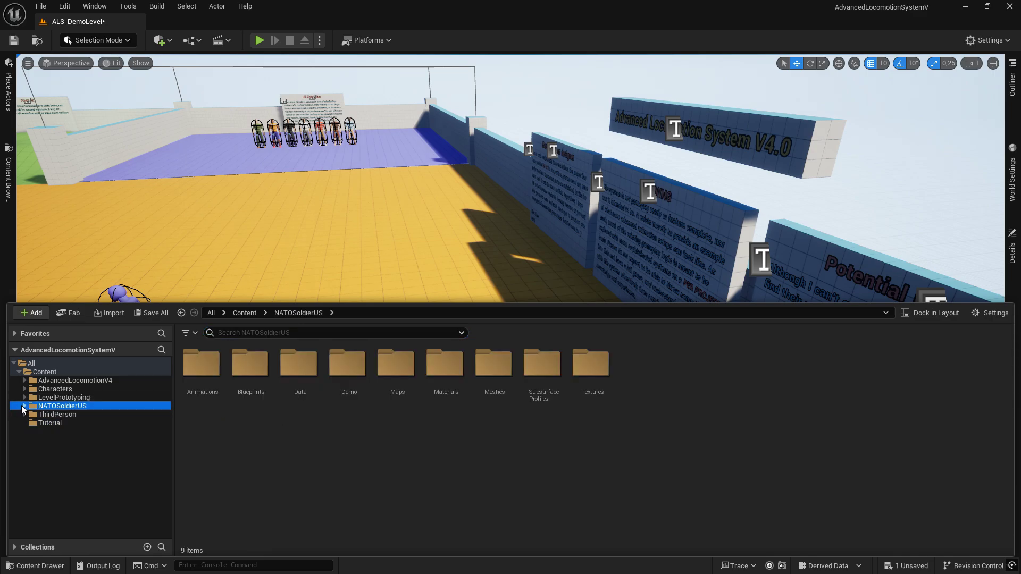
click(24, 406)
click(68, 423)
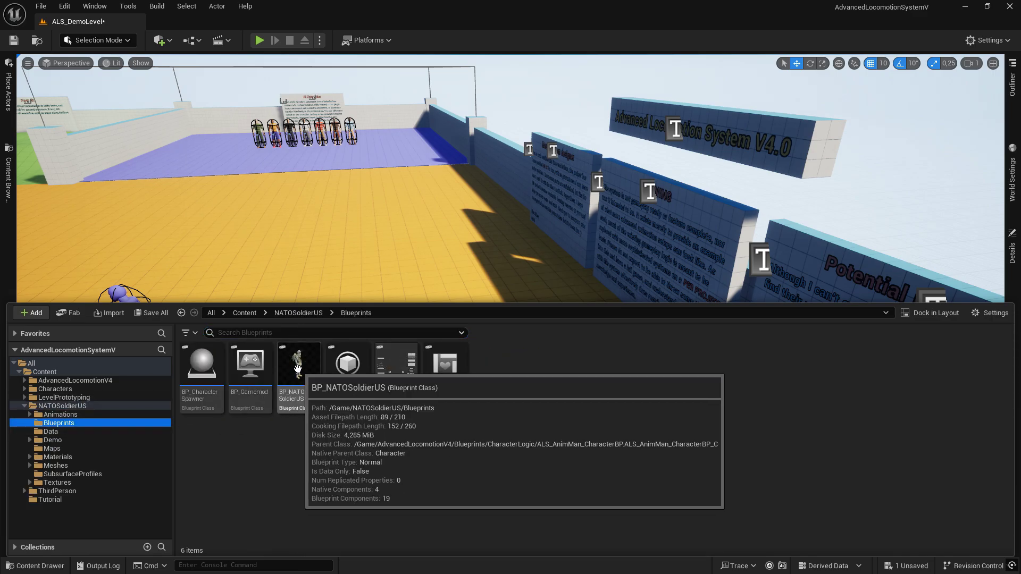
drag(299, 367, 191, 329)
key(f)
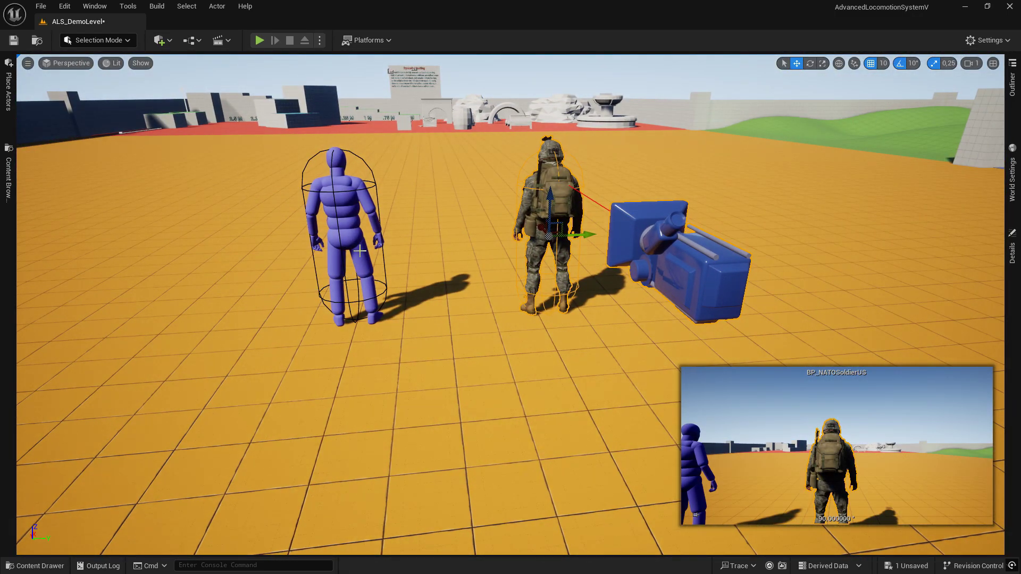
- Set Auto Possess Player to Disabled on the ALS_AnimMan_CharacterBP mannequin in the level
click(343, 234)
click(1013, 250)
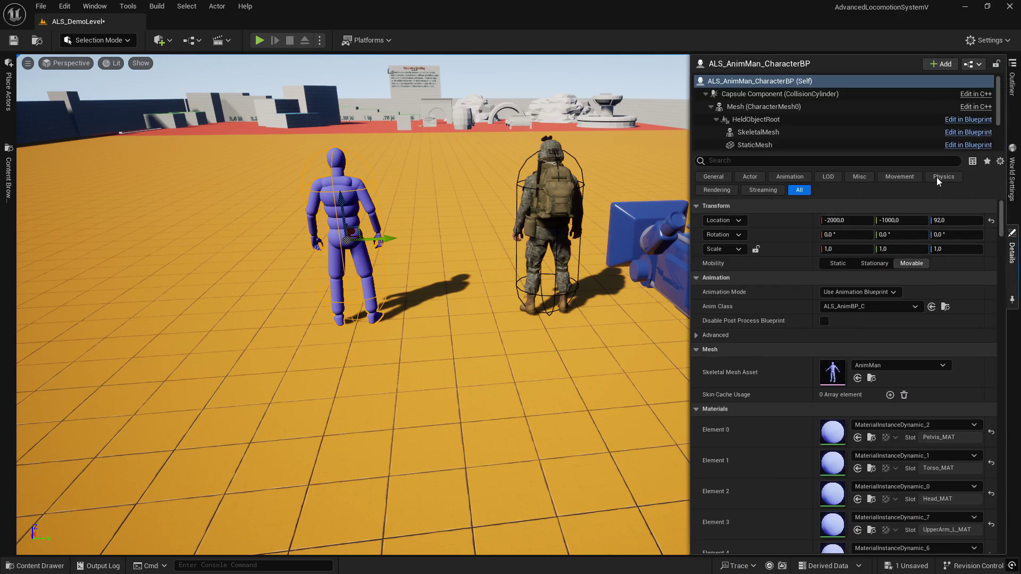
text(pos)
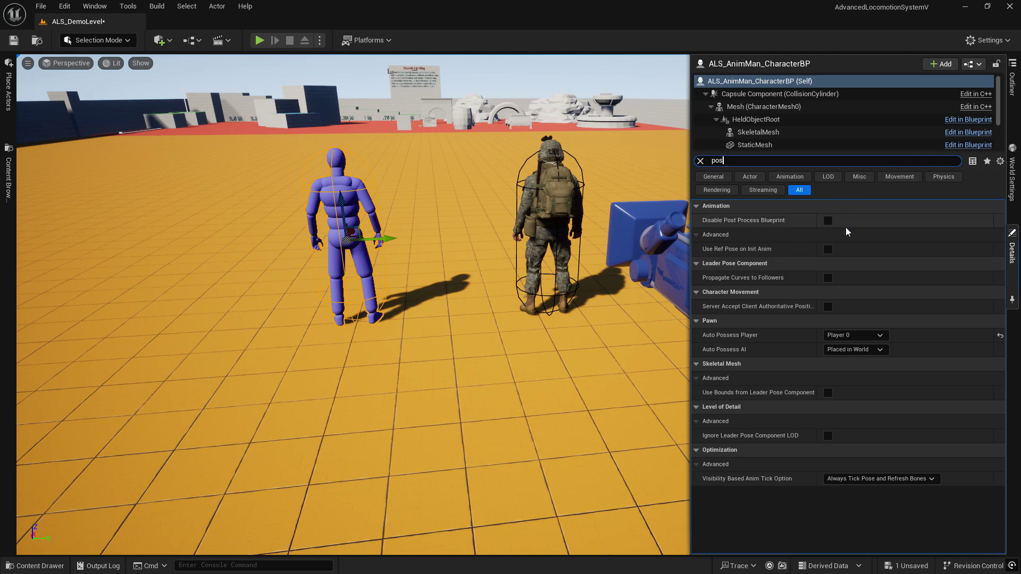
click(872, 340)
click(839, 347)
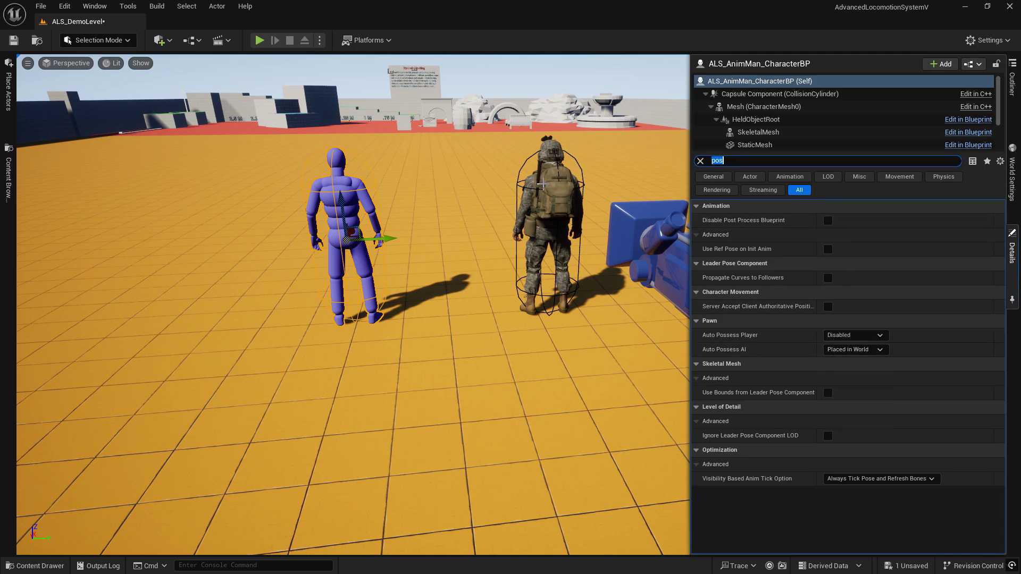
- Change Auto Possess Player on the BP_NATOSoldierUS soldier in the level so that the player controls it
click(543, 184)
click(1012, 250)
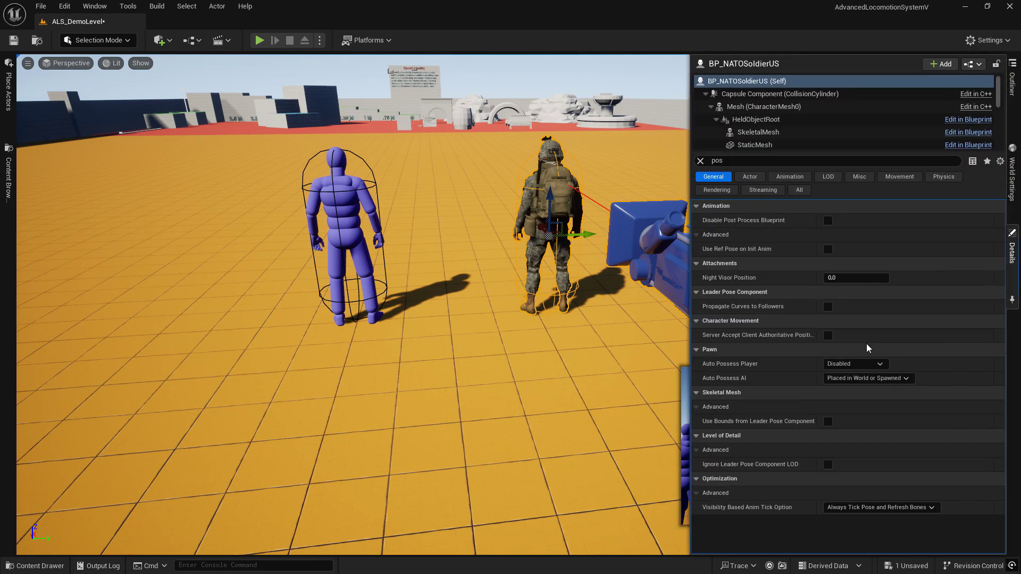
click(865, 364)
click(840, 385)
click(433, 189)
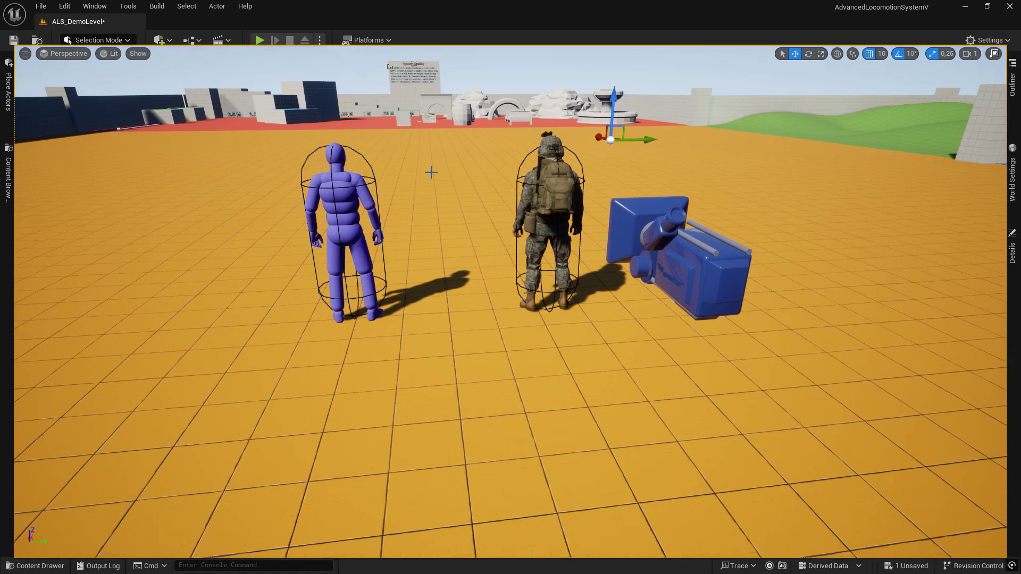
- Play-test ALS_DemoLevel full screen, running the soldier in several directions to check its locomotion, and stop the session
key(F11)
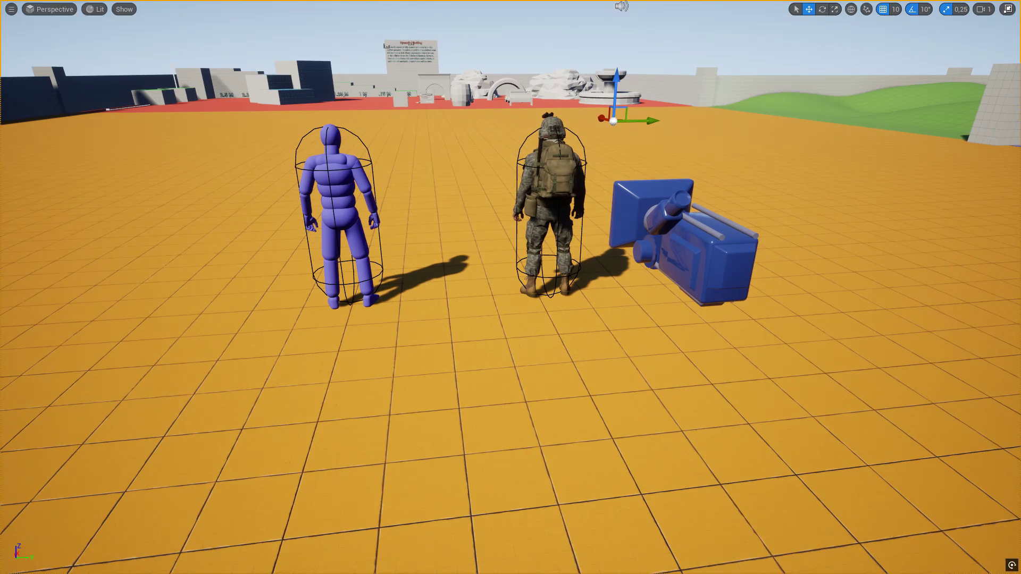
key(alt+p)
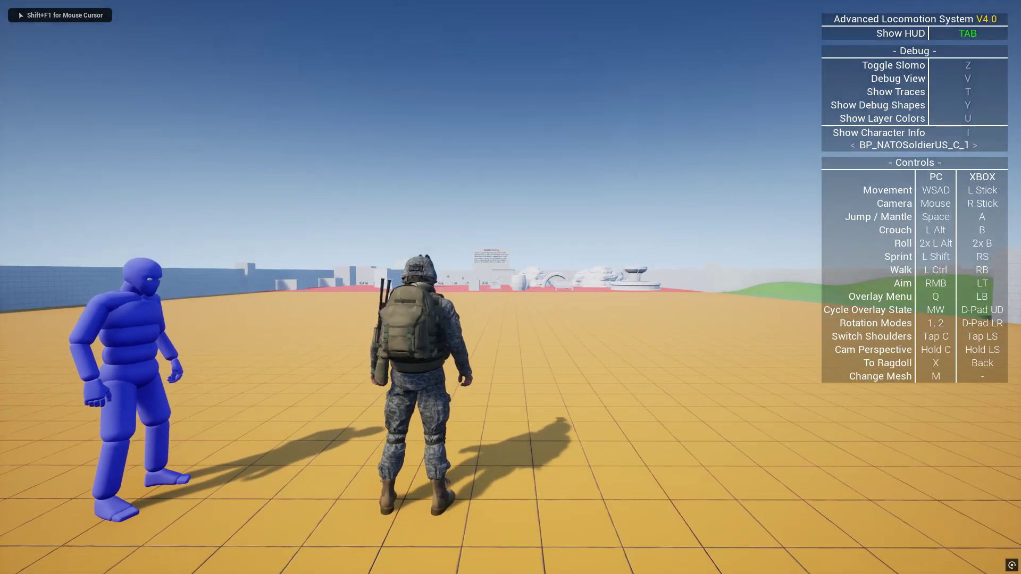
key(w)
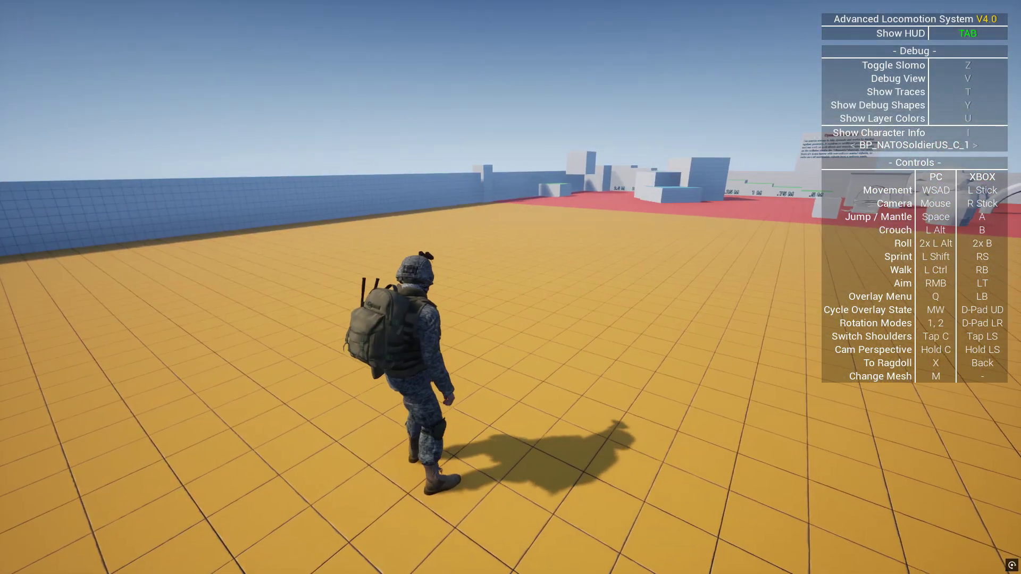
key(w)
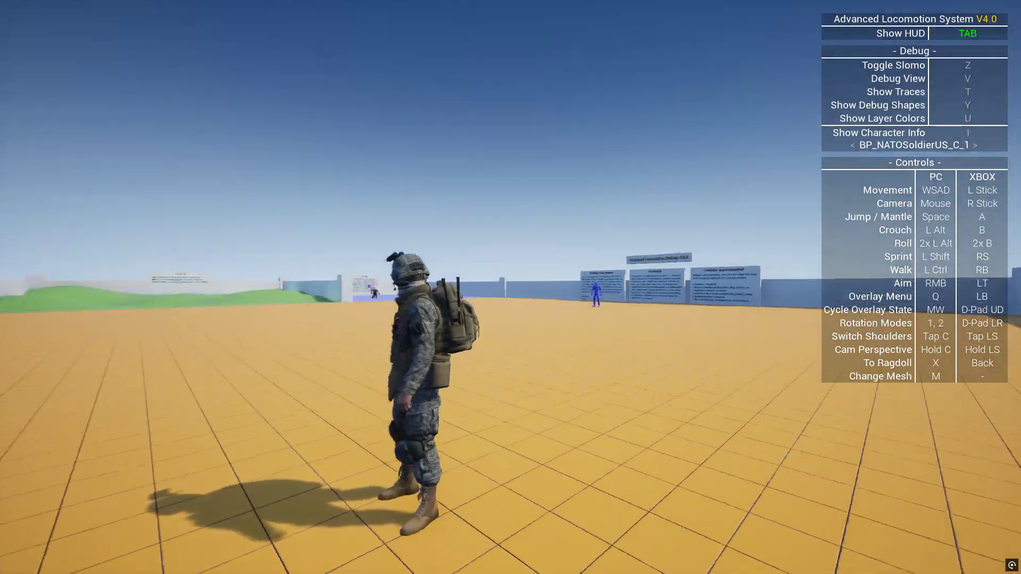
key(a)
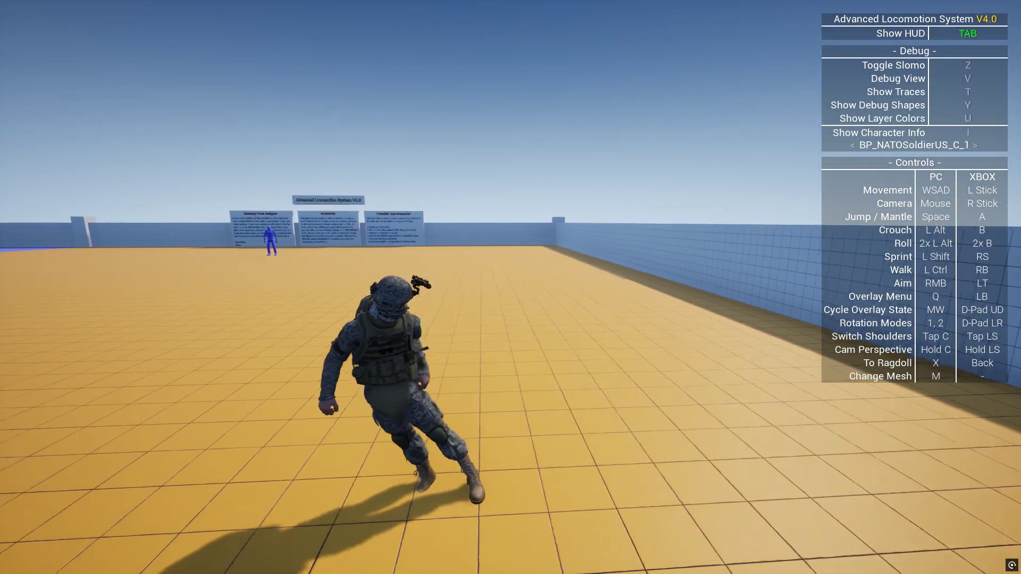
key(s)
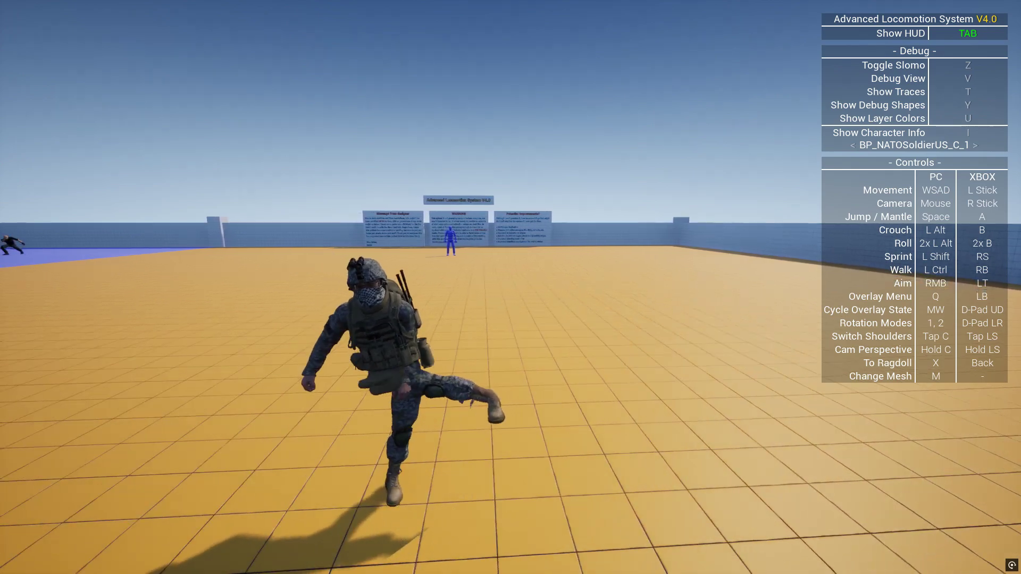
key(d)
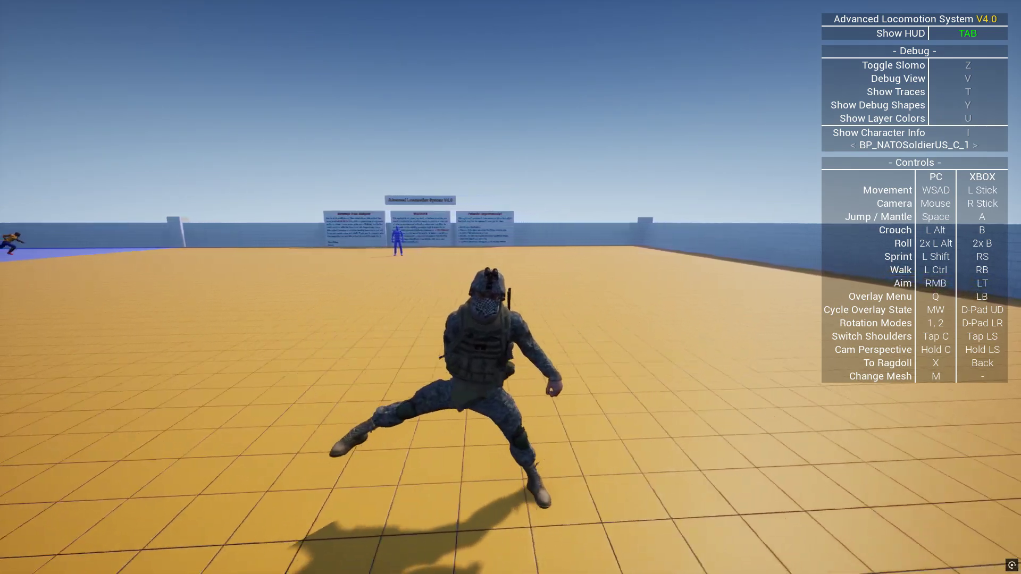
key(a)
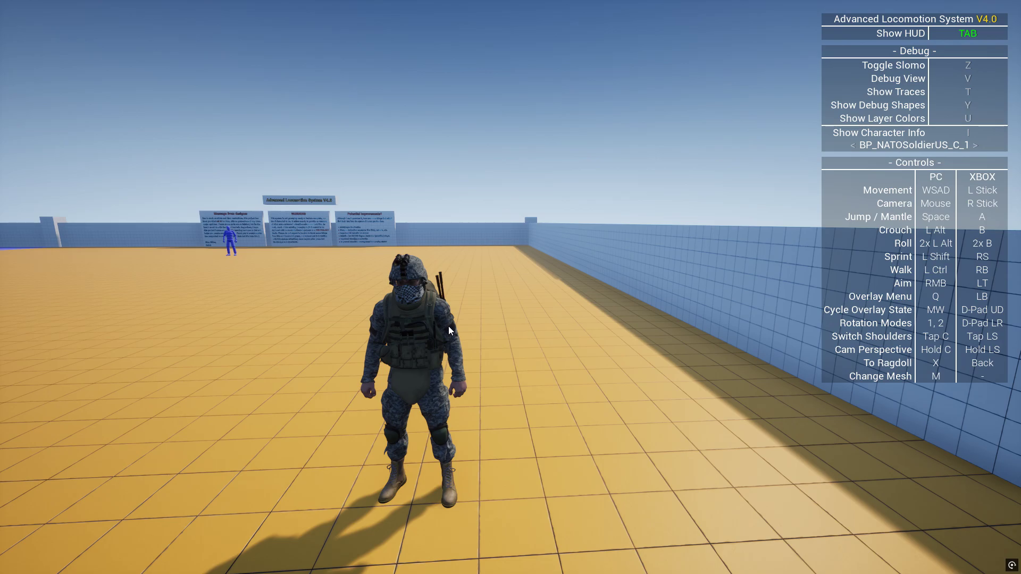
key(Escape)
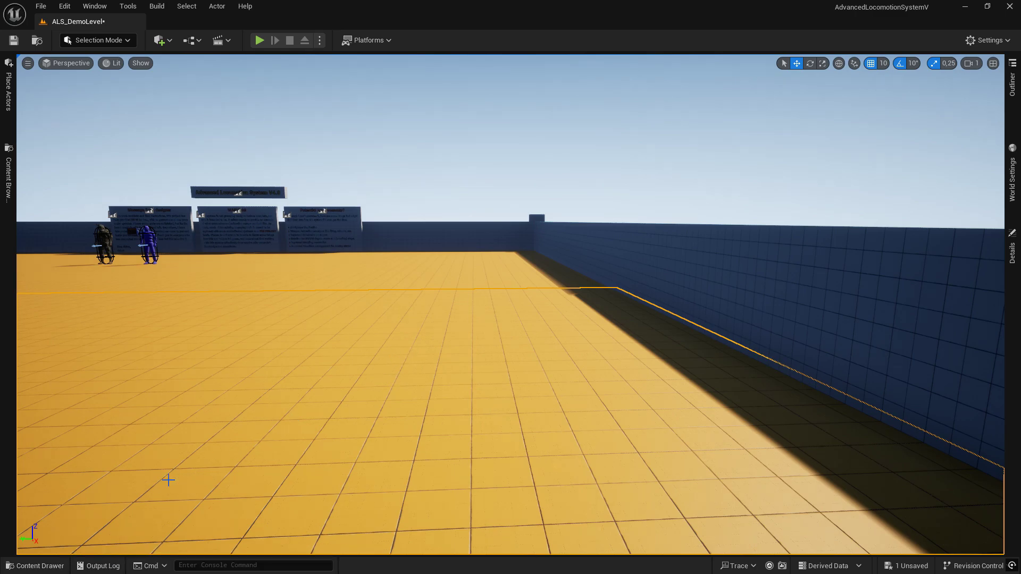
- Open BP_NATOSoldierUS from the NATOSoldierUS Blueprints folder and bring up its Construction Script graph
click(36, 565)
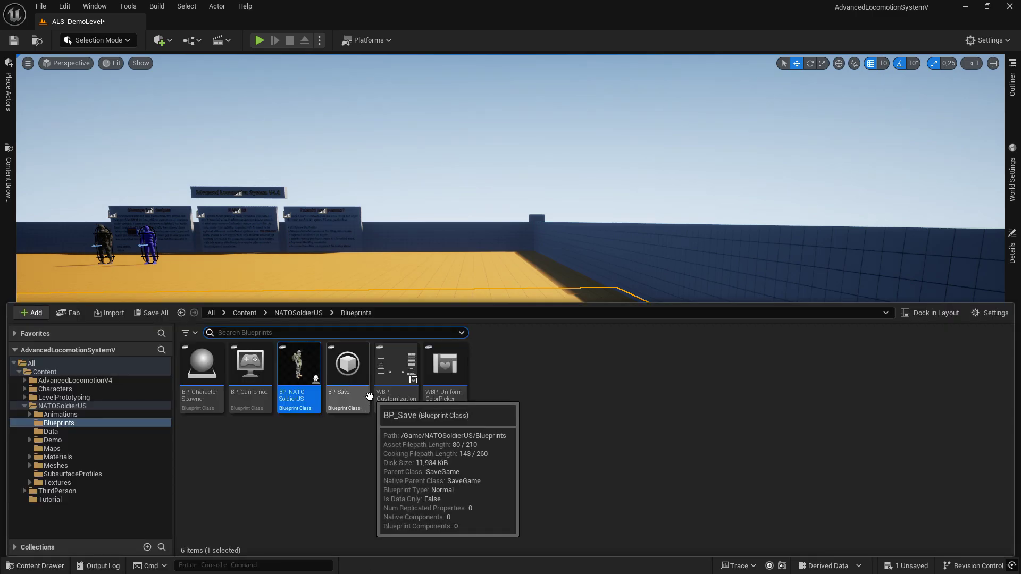
double_click(298, 372)
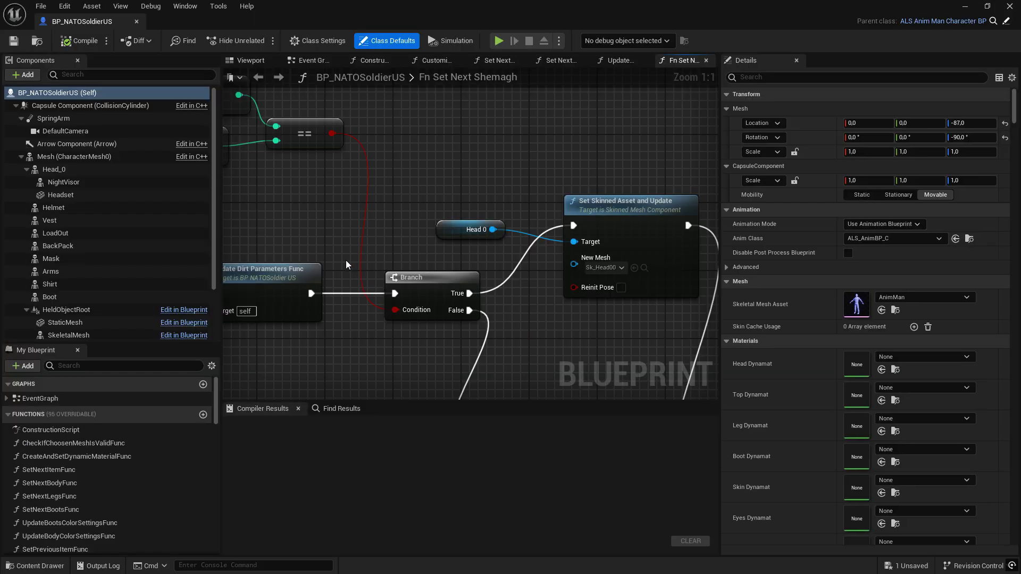
scroll(318, 223, down, 8)
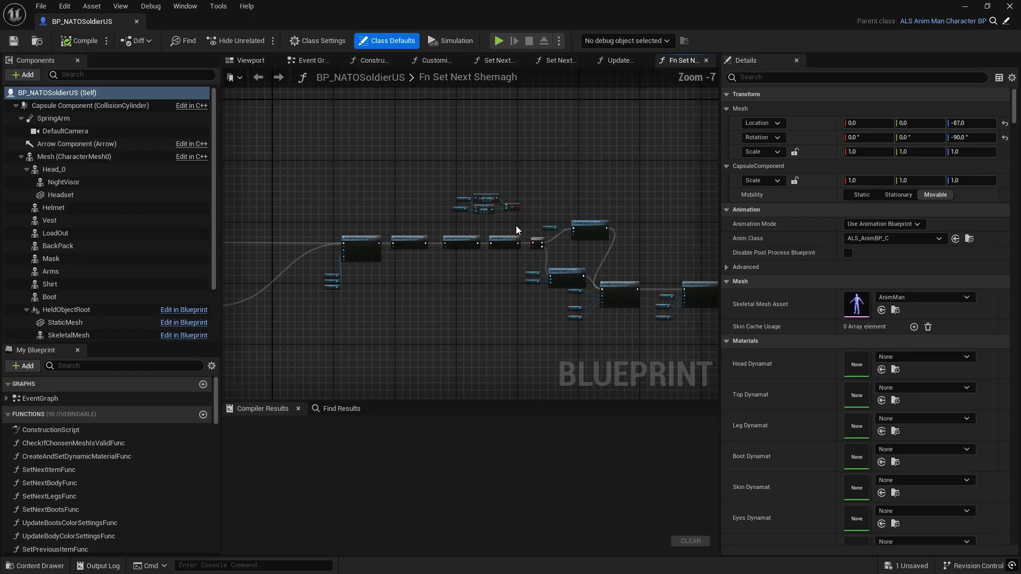
right_drag(419, 197, 591, 203)
right_drag(347, 263, 522, 228)
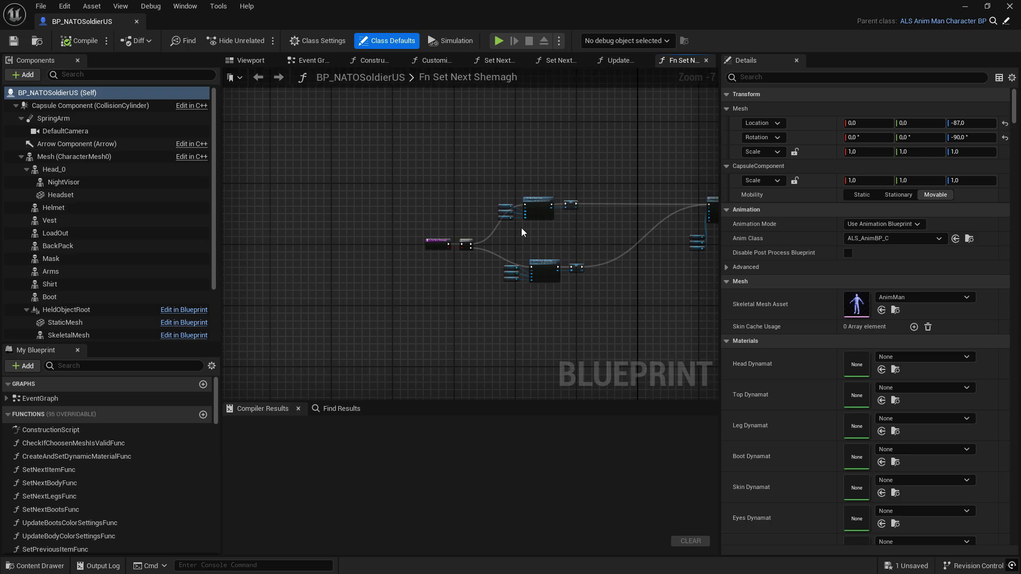
scroll(454, 239, up, 6)
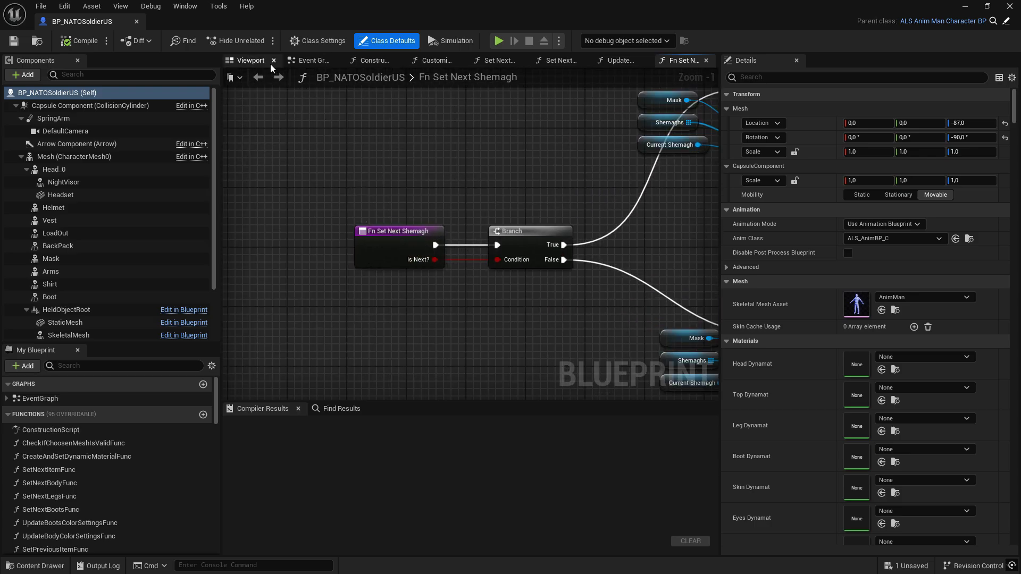
click(375, 63)
scroll(425, 191, up, 5)
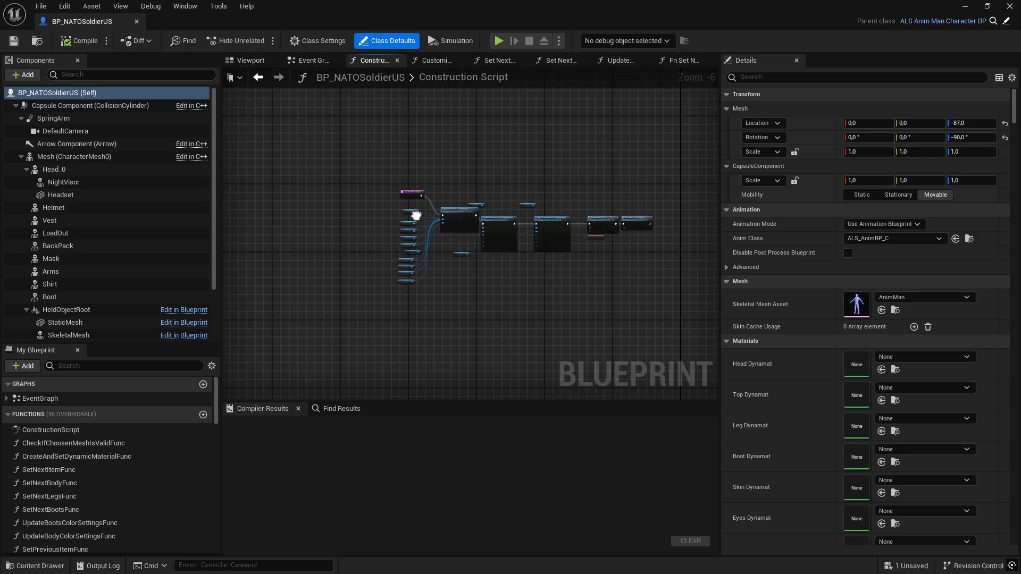
- Insert a parent Construction Script call between the Construction Script and Set Leader Pose Component nodes, and compile and save the blueprint
click(431, 190)
drag(432, 190, 380, 146)
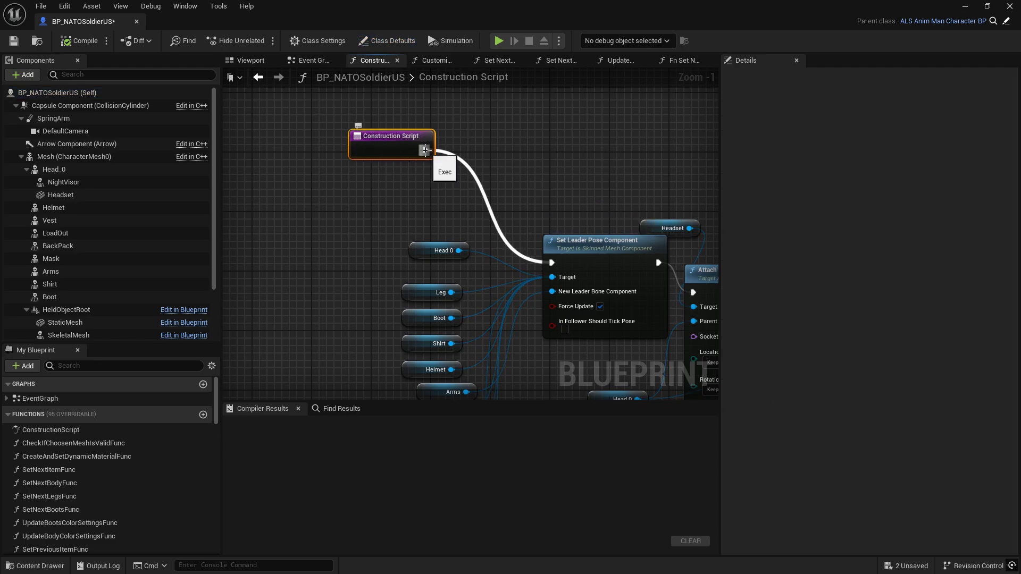
alt+click(425, 150)
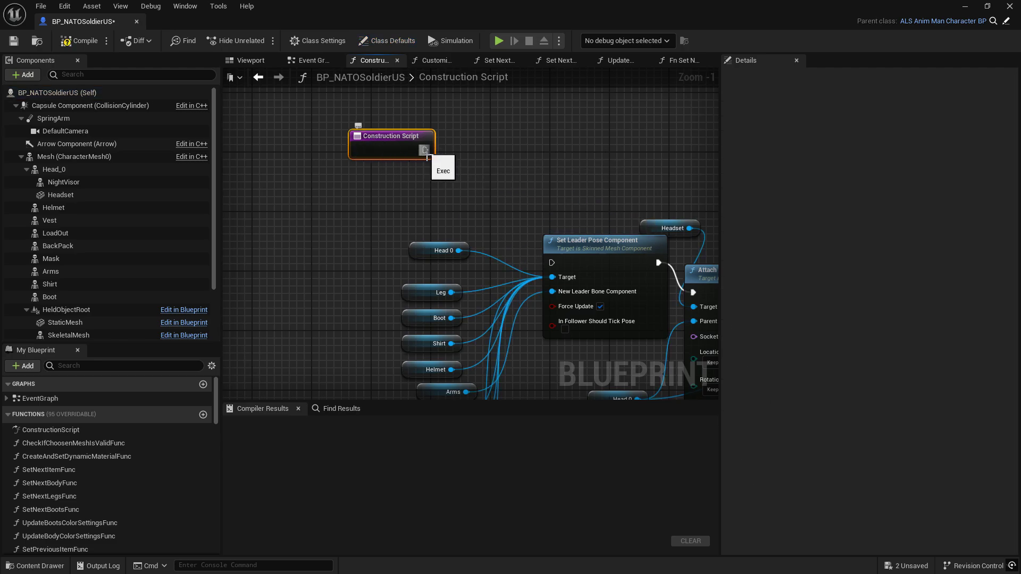
right_click(388, 141)
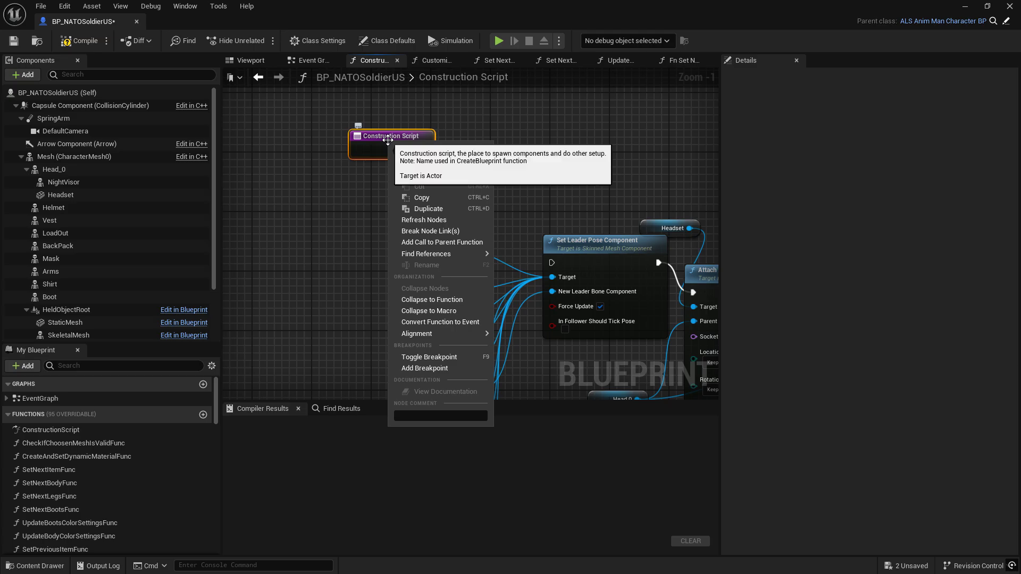
click(427, 244)
drag(425, 150, 358, 185)
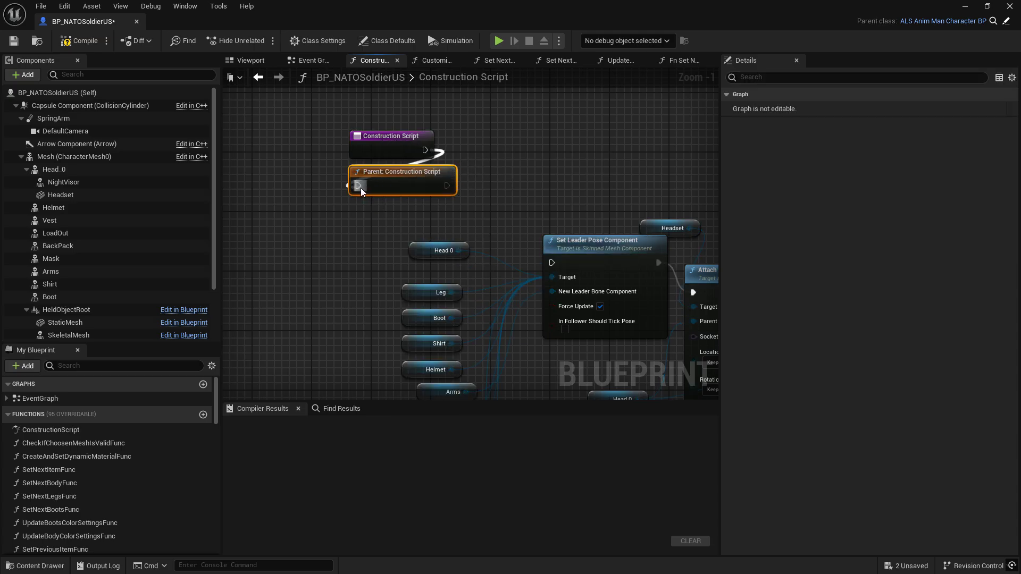
drag(447, 186, 551, 262)
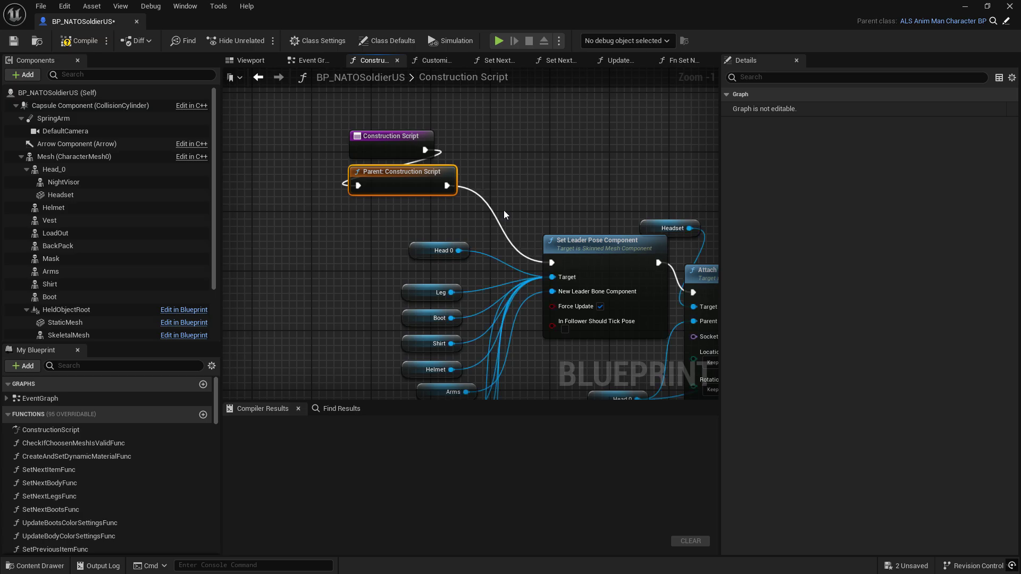
click(62, 47)
click(13, 40)
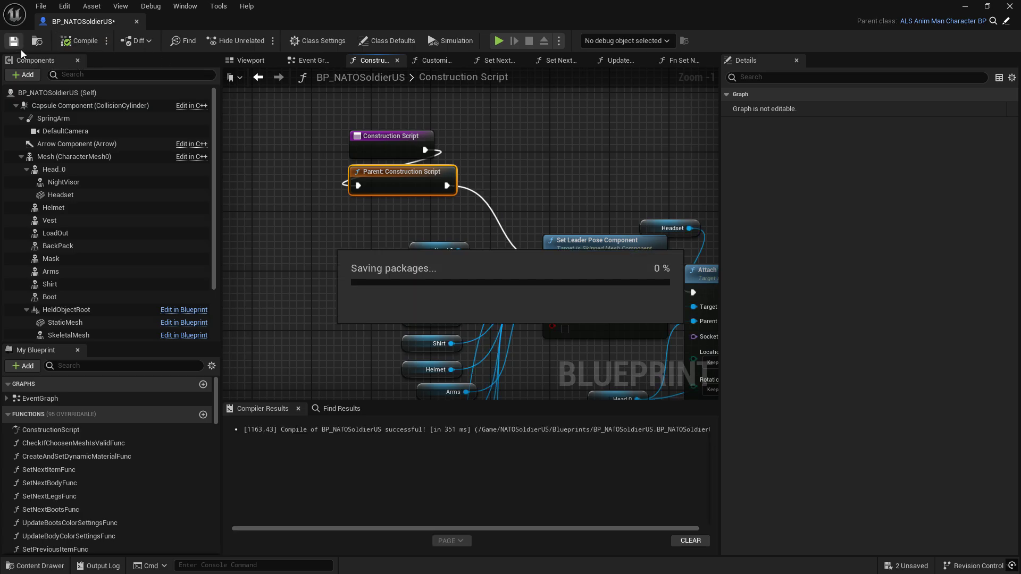
- Delete the Event tick, Camera FOV and Movement Input node groups from the soldier blueprint's Event Graph
right_drag(295, 168, 228, 179)
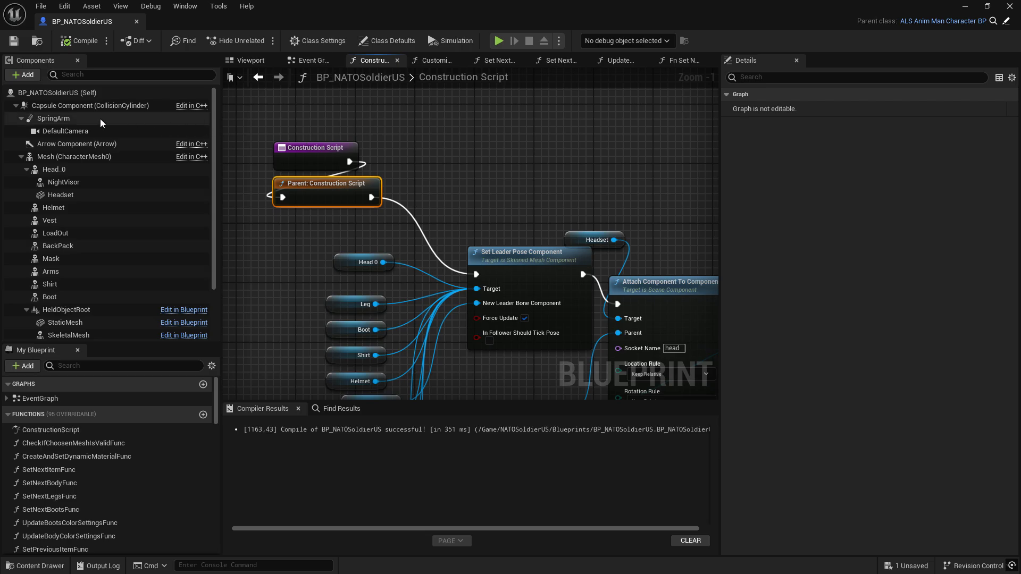
click(311, 61)
scroll(460, 181, down, 10)
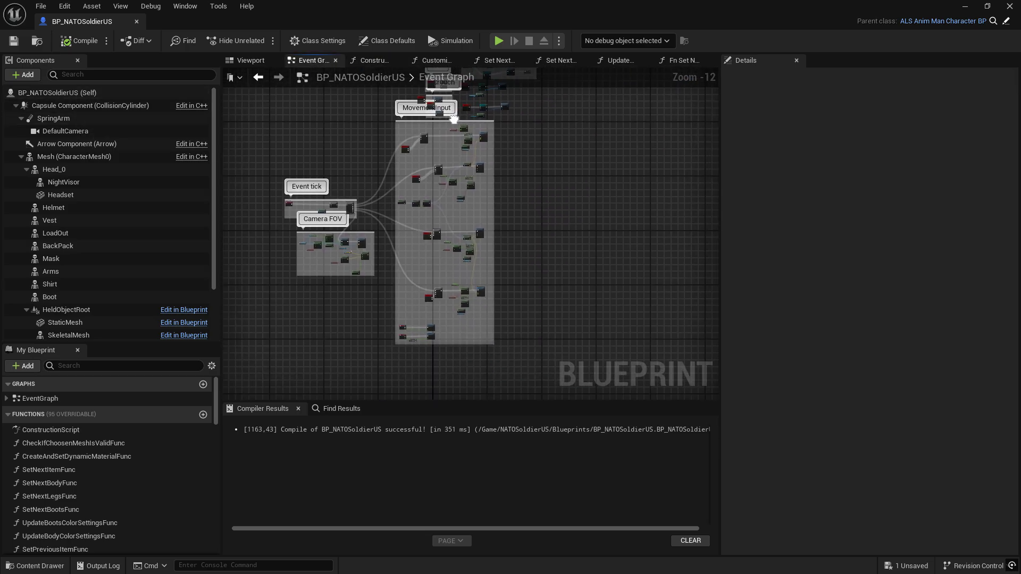
right_drag(453, 118, 453, 93)
drag(601, 347, 271, 144)
right_drag(380, 224, 419, 75)
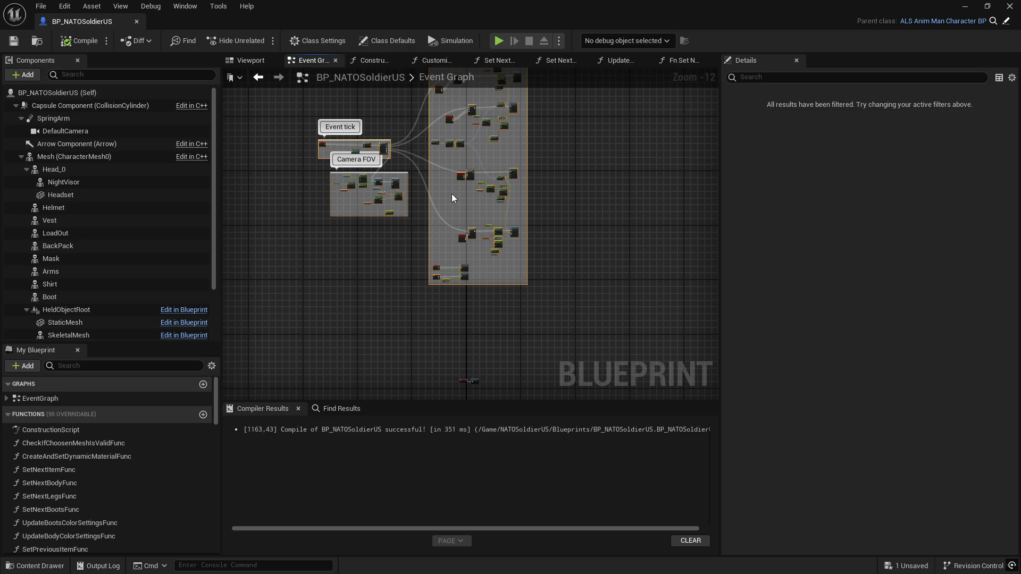
key(Delete)
- Insert a parent BeginPlay call between Event BeginPlay and Customiztion Function, and compile, save and close BP_NATOSoldierUS
scroll(476, 155, up, 11)
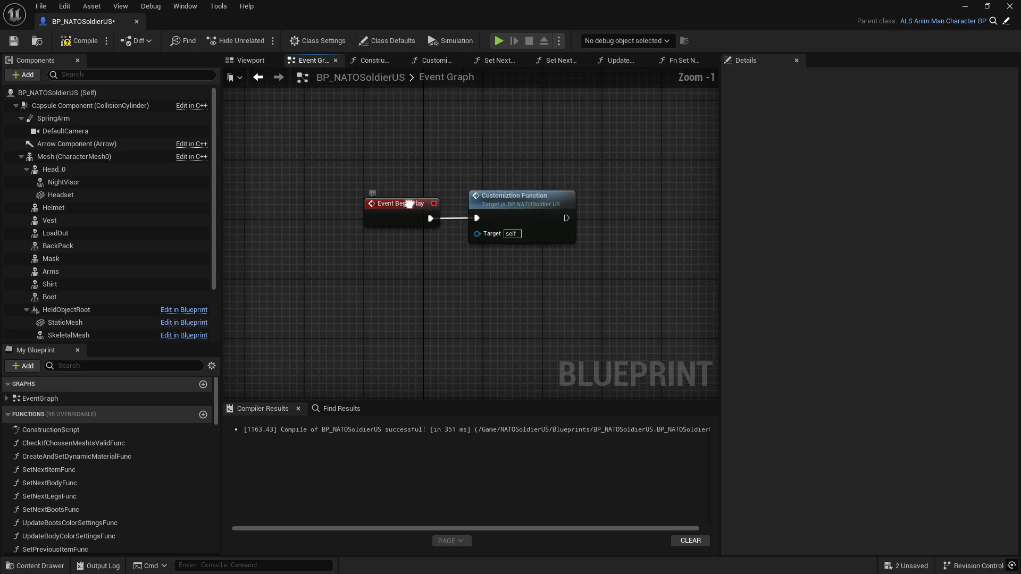
right_drag(409, 204, 392, 201)
scroll(391, 201, up, 1)
drag(483, 196, 542, 201)
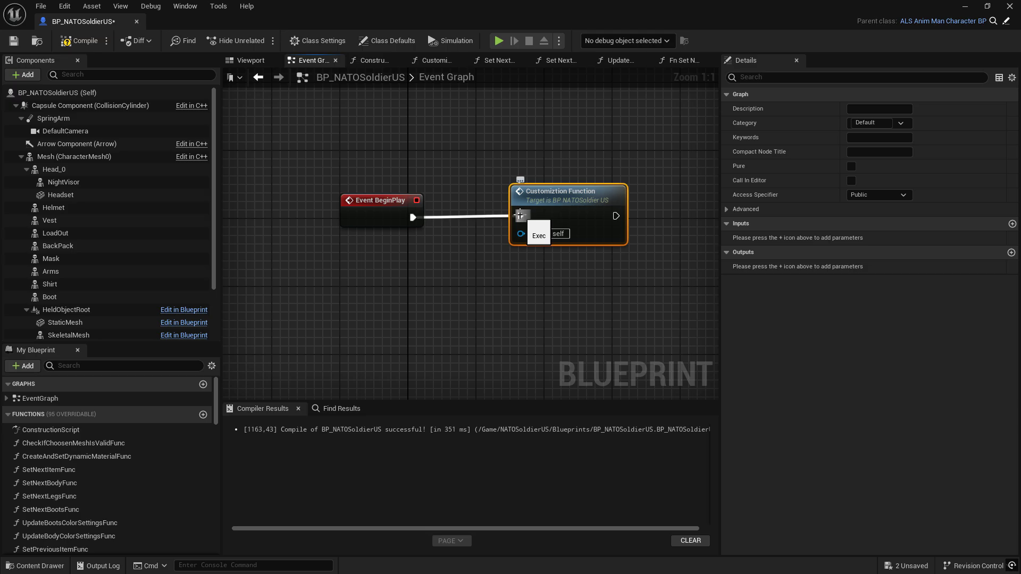
right_click(390, 208)
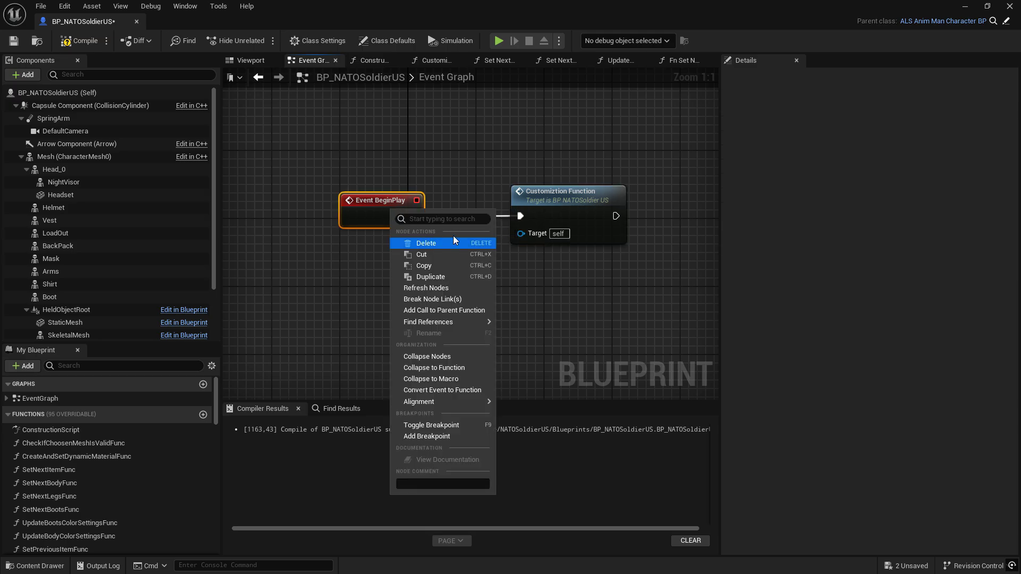
click(454, 311)
ctrl+drag(414, 216, 420, 257)
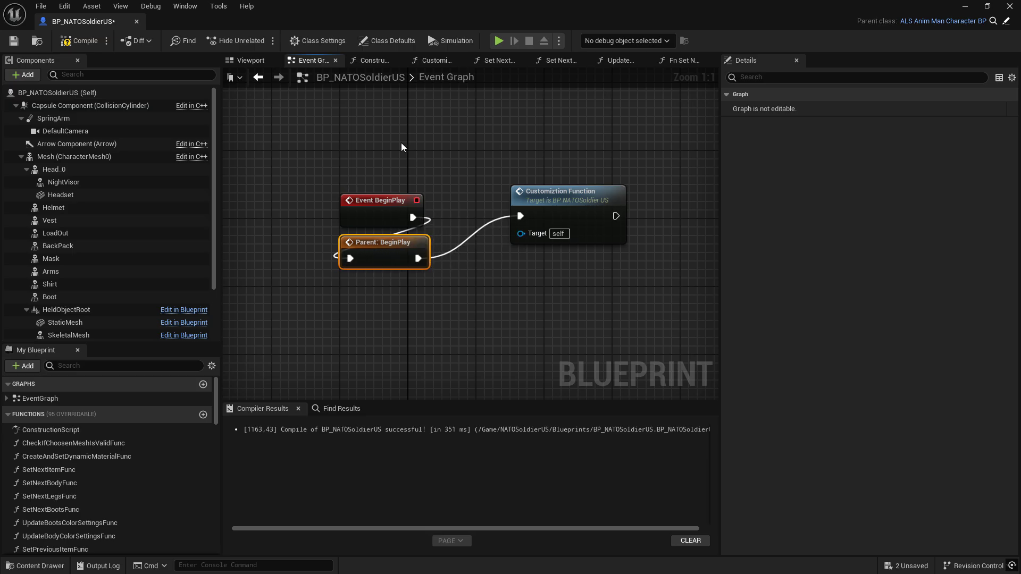
click(13, 42)
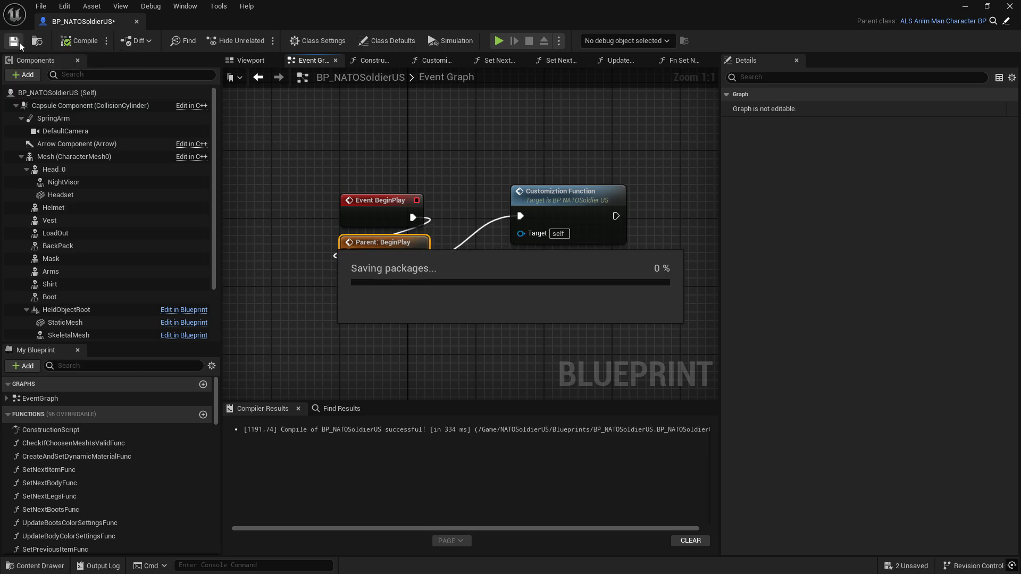
click(137, 21)
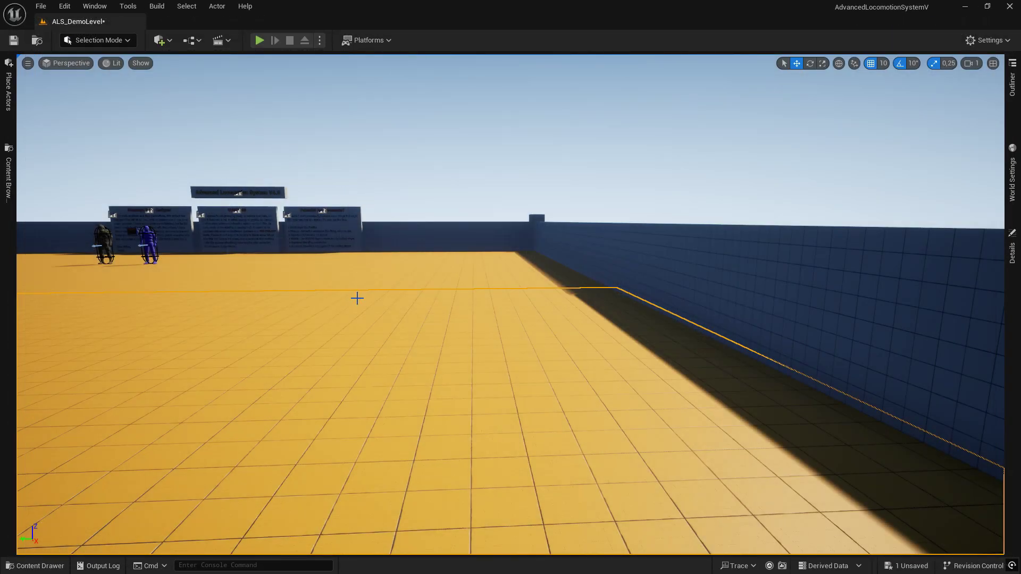
- Play the level in a fullscreen viewport and run the NATO soldier across the yellow floor
key(F11)
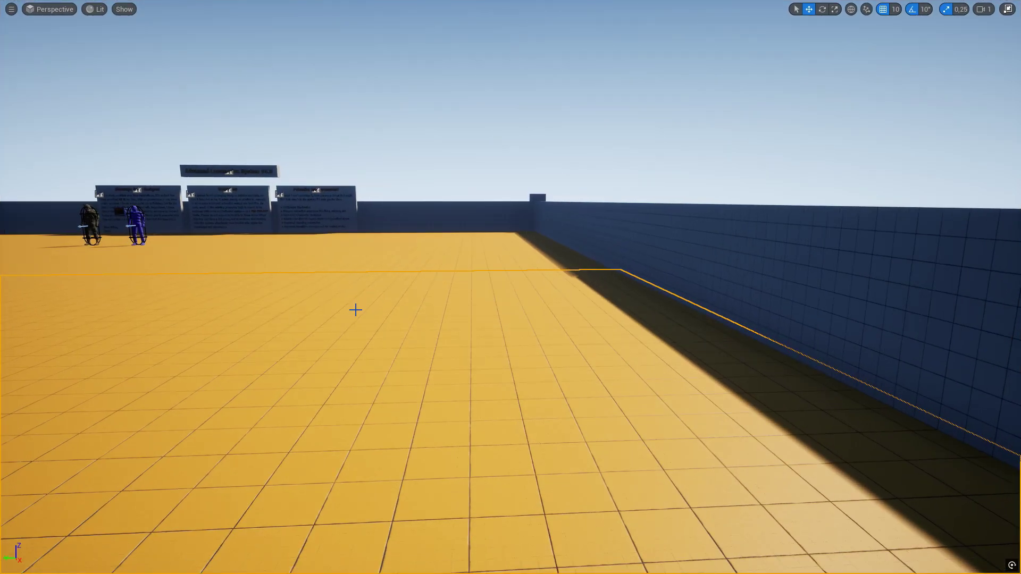
key(alt+p)
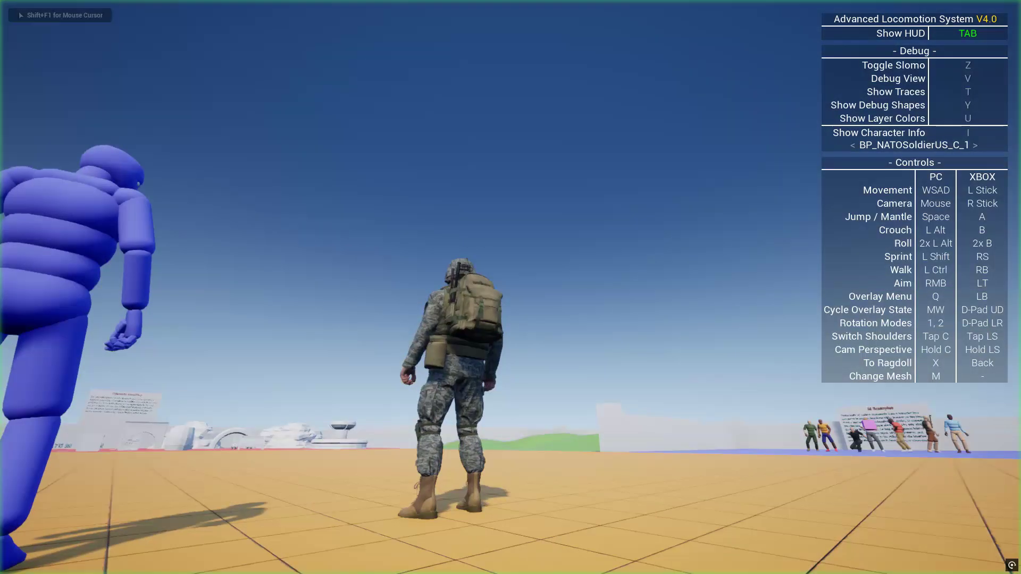
key(w)
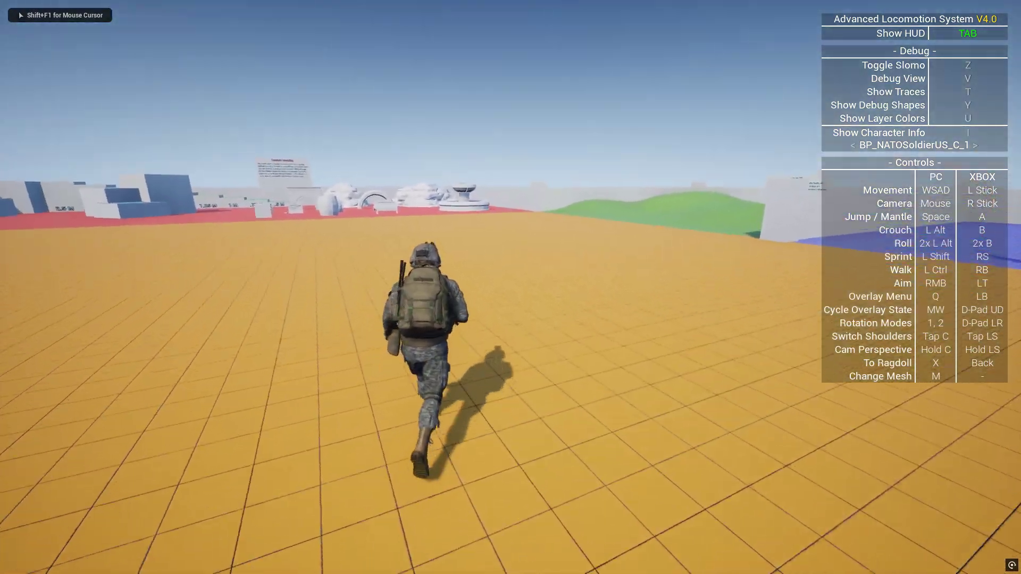
key(d)
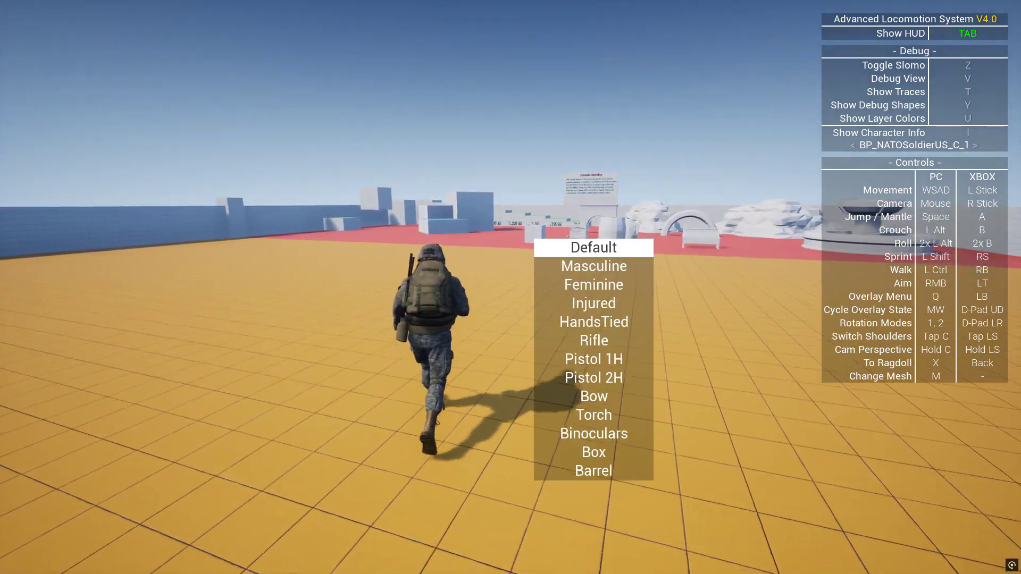
- Switch the soldier's overlay state to Rifle and aim the weapon while moving towards the red mantling area
mouse_move(510, 287)
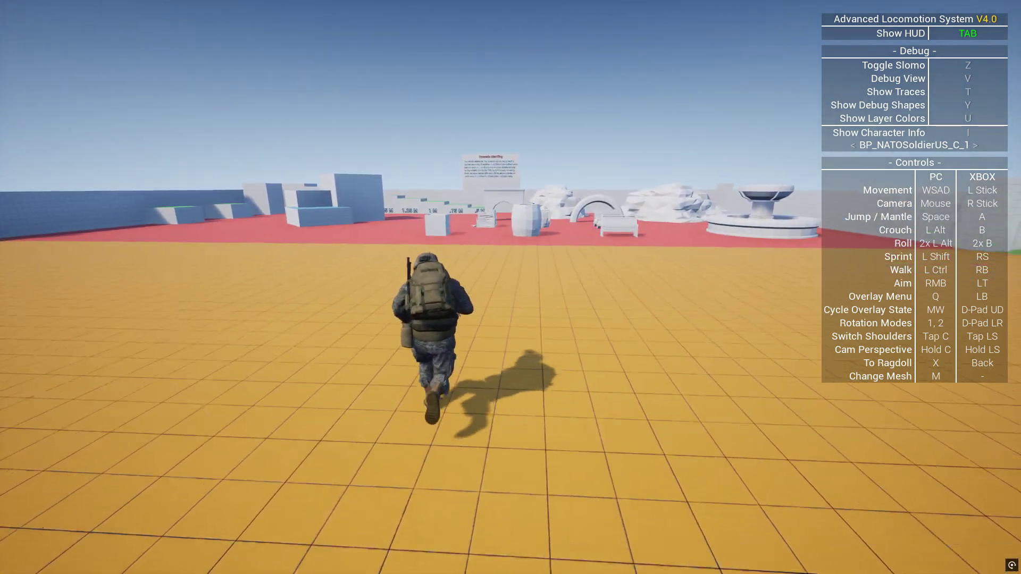
key(q)
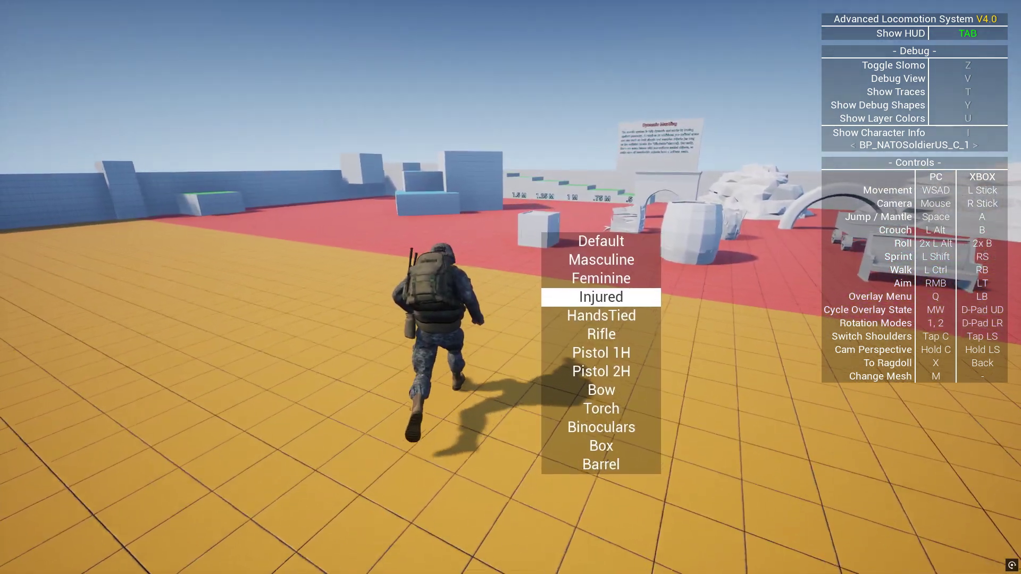
scroll(511, 288, down, 2)
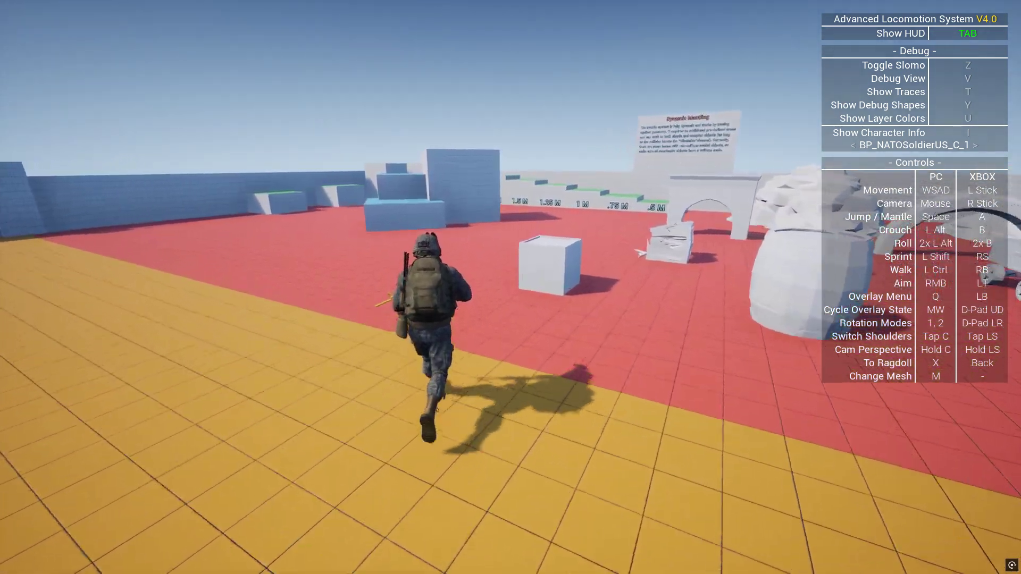
right_click(511, 287)
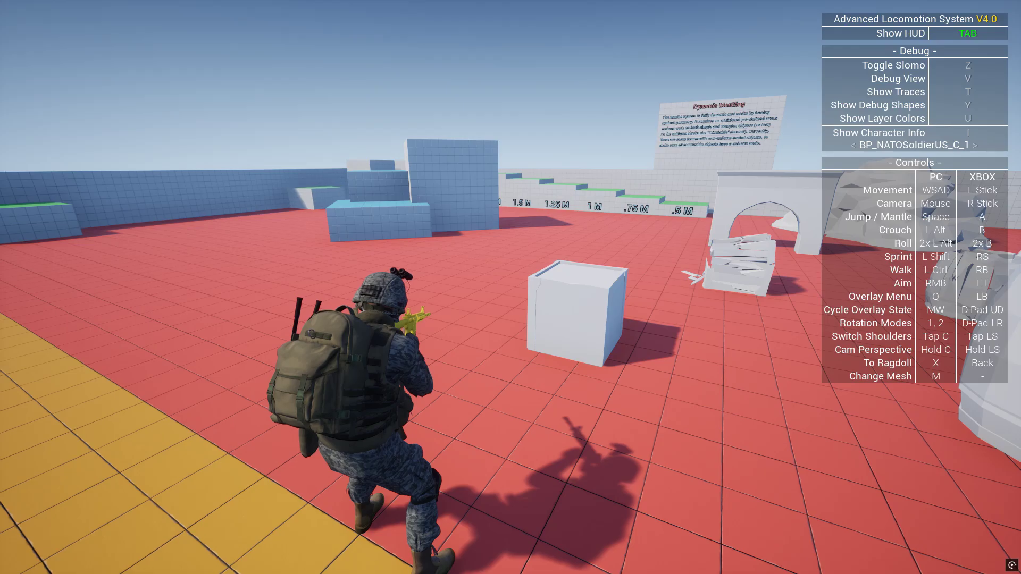
- Test mantling by running the soldier to the blue-topped blocks and climbing up to the highest one
key(w)
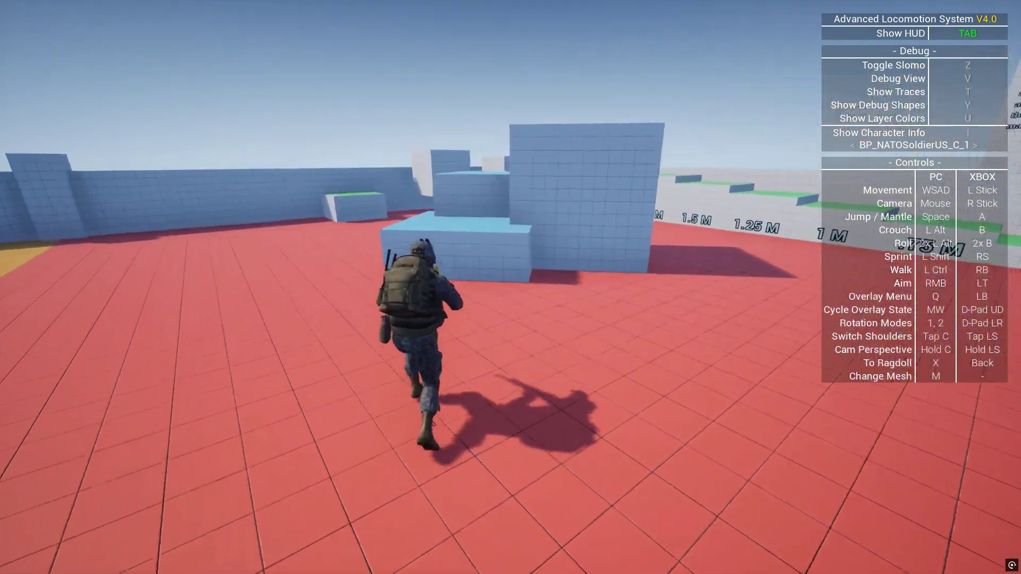
key(space)
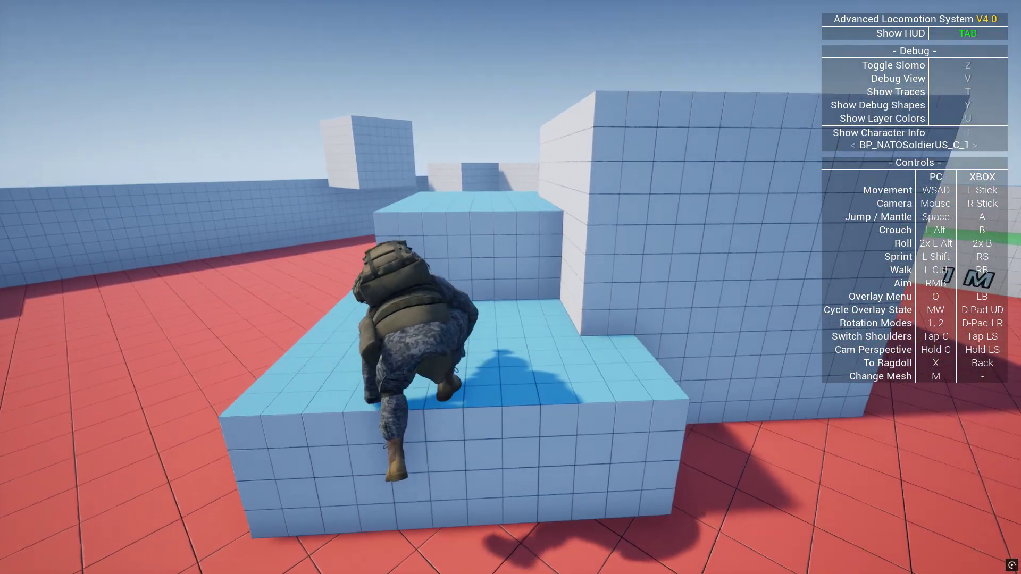
key(space)
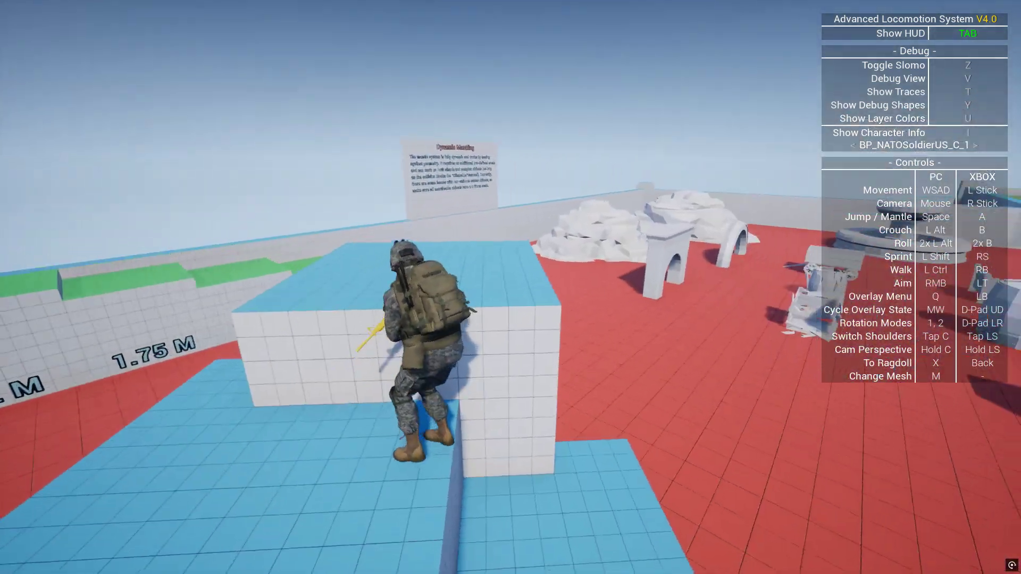
key(space)
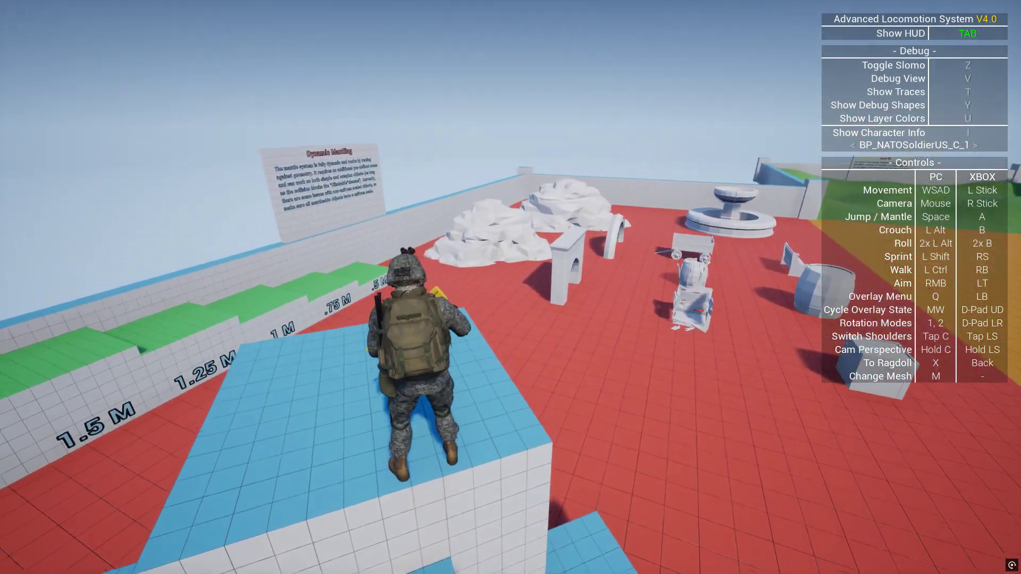
- Bring the soldier back down to the floor and test moving around with the rifle across the red and yellow areas
key(s)
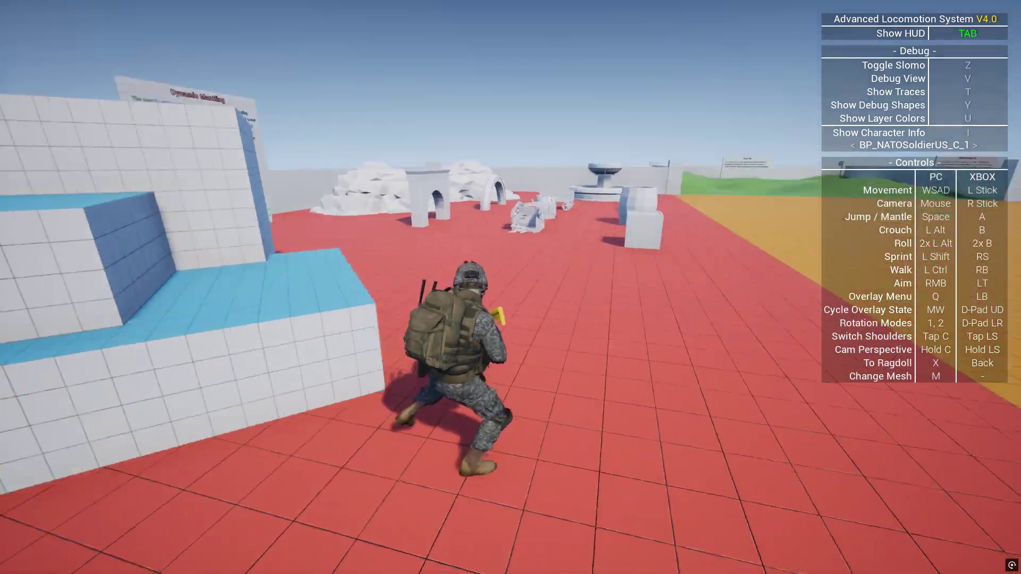
key(w)
key(w)
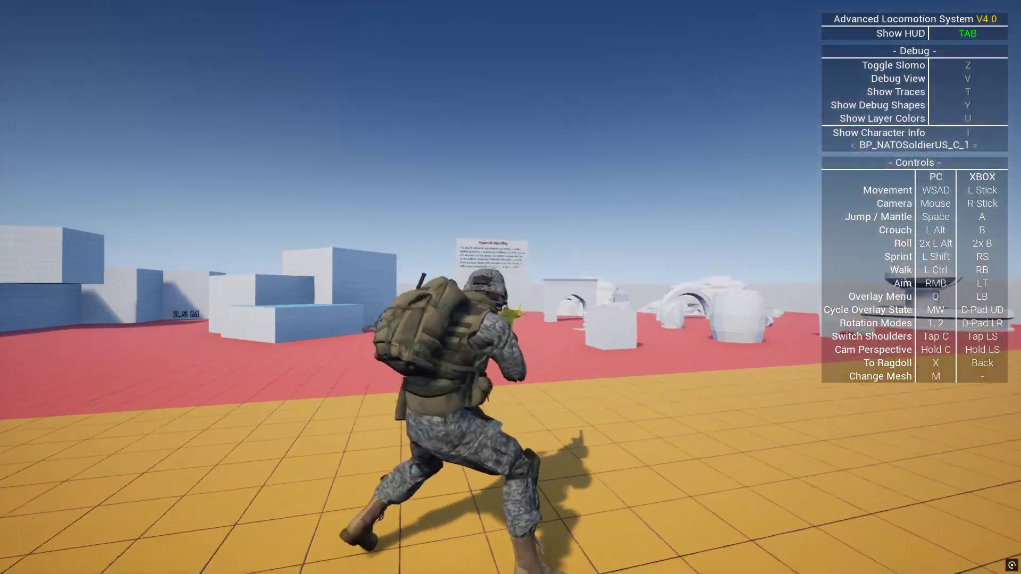
key(w)
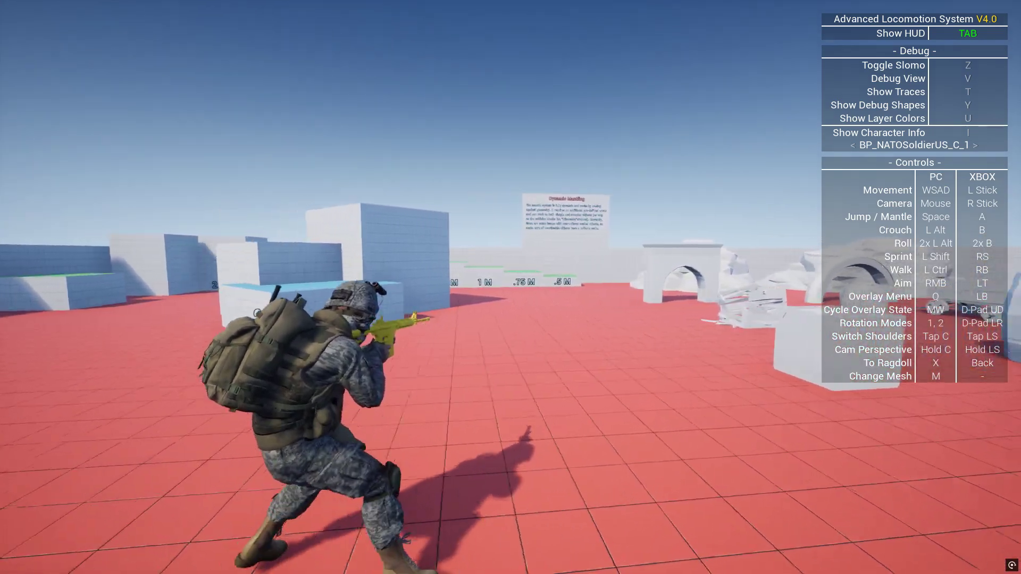
key(w)
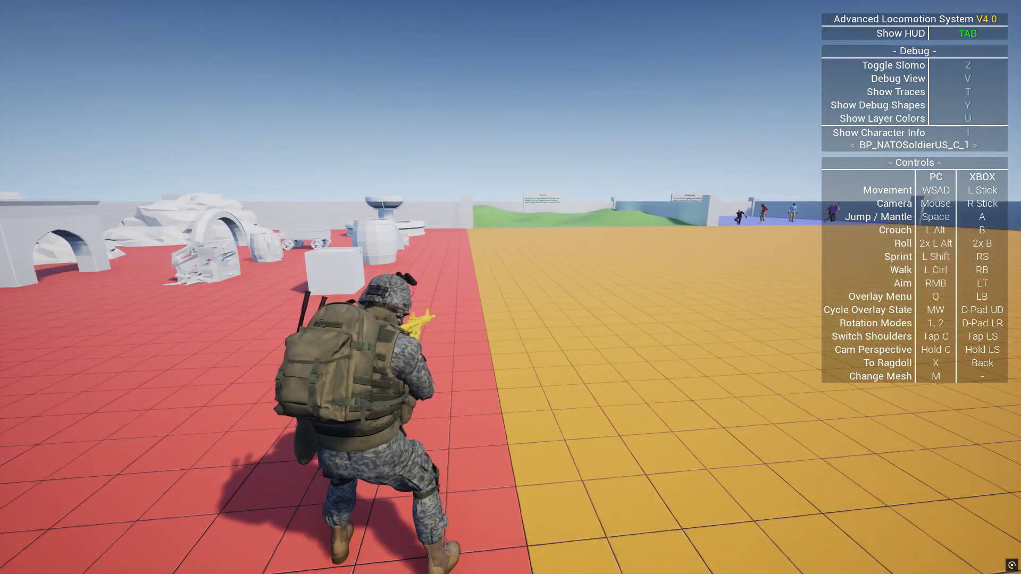